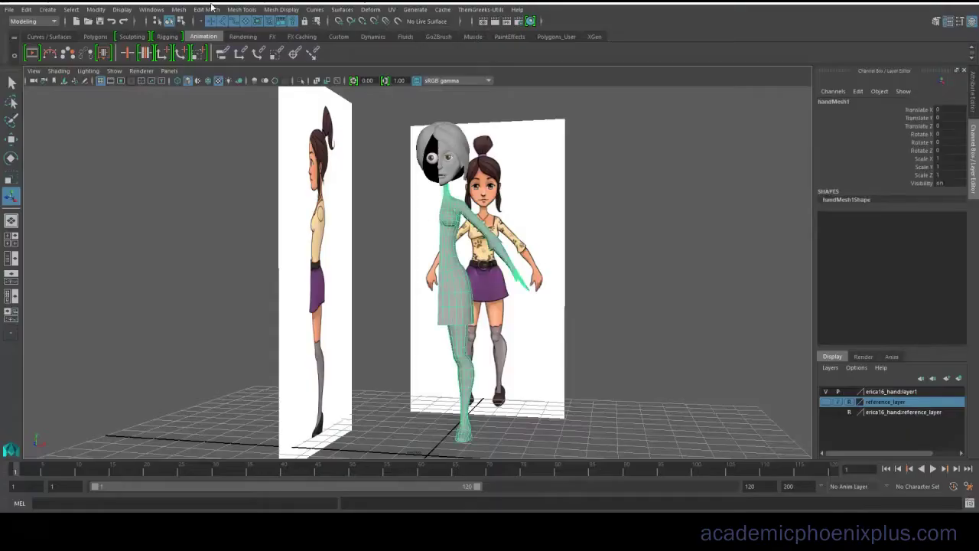
Step: Mirror the half body mesh in the -X direction, merging it with the original and merging vertices
{"action": "left_click", "coordinate": [210, 10]}
{"action": "mouse_move", "coordinate": [187, 11]}
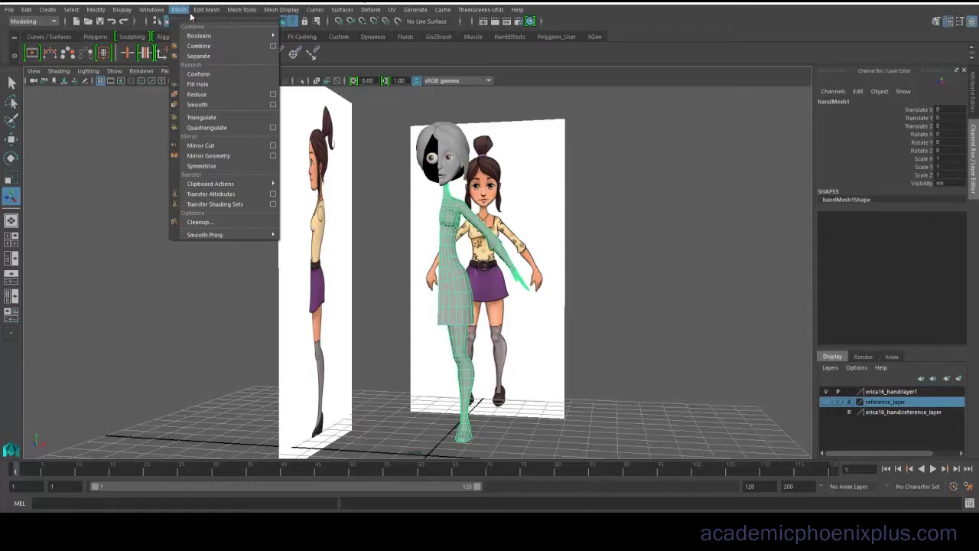
{"action": "left_click", "coordinate": [272, 155]}
{"action": "left_click", "coordinate": [793, 281]}
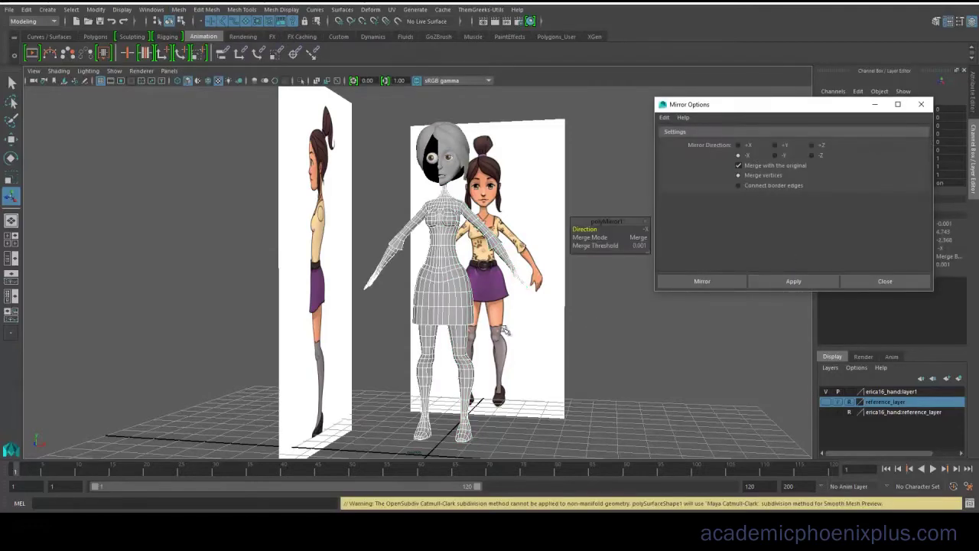
{"action": "left_click", "coordinate": [601, 323]}
{"action": "left_click", "coordinate": [921, 104]}
Step: Mirror the half head mesh in the -X direction with the same merge settings, and check the face
{"action": "right_click_drag", "start_coordinate": [602, 194], "coordinate": [673, 199], "text": "alt"}
{"action": "middle_click_drag", "start_coordinate": [604, 176], "coordinate": [601, 325], "text": "alt"}
{"action": "left_click", "coordinate": [475, 222]}
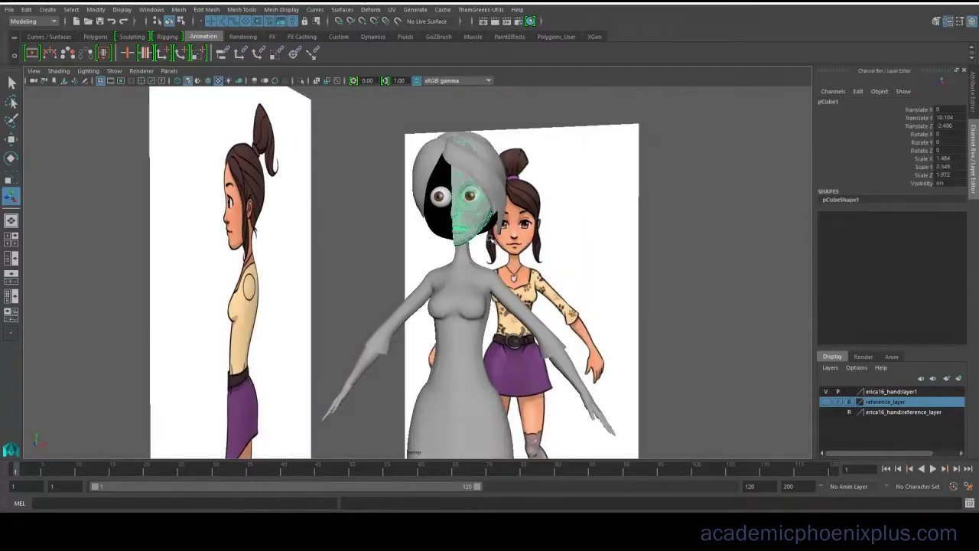
{"action": "scroll", "coordinate": [498, 270], "scroll_direction": "up", "scroll_amount": 6}
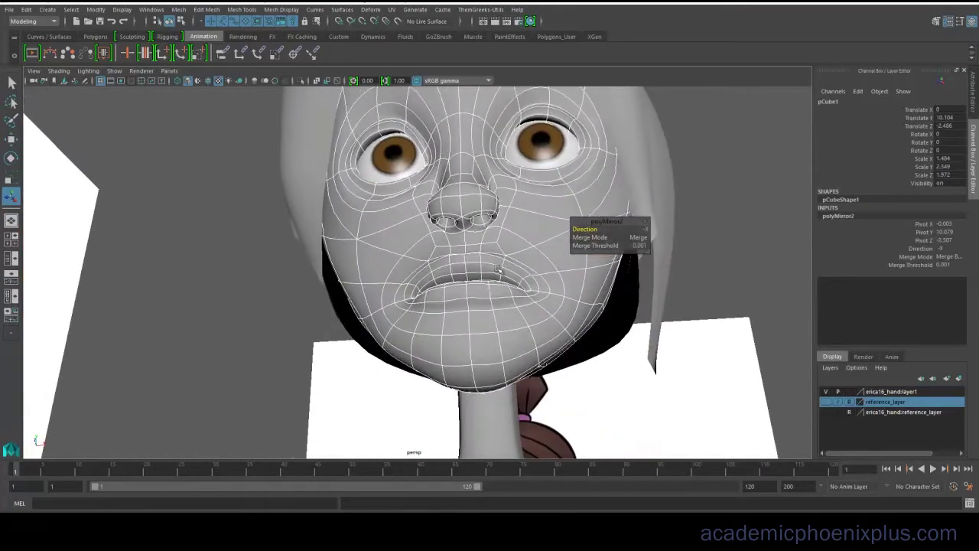
{"action": "left_click_drag", "start_coordinate": [498, 269], "coordinate": [509, 289], "text": "alt"}
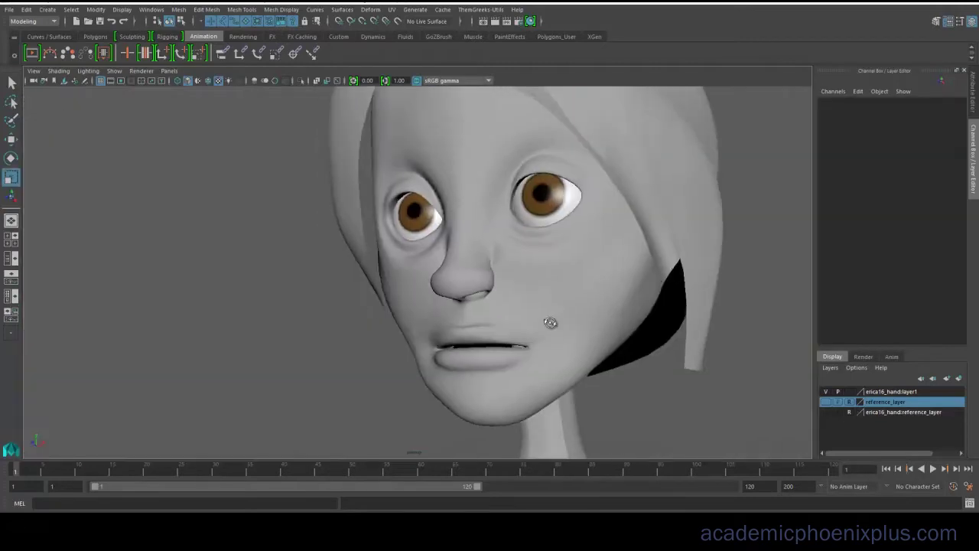
{"action": "left_click_drag", "start_coordinate": [550, 323], "coordinate": [557, 317], "text": "alt"}
Step: Isolate one eyeball in the view and show its attributes
{"action": "left_click", "coordinate": [572, 187]}
{"action": "right_click_drag", "start_coordinate": [617, 247], "coordinate": [345, 257], "text": "alt"}
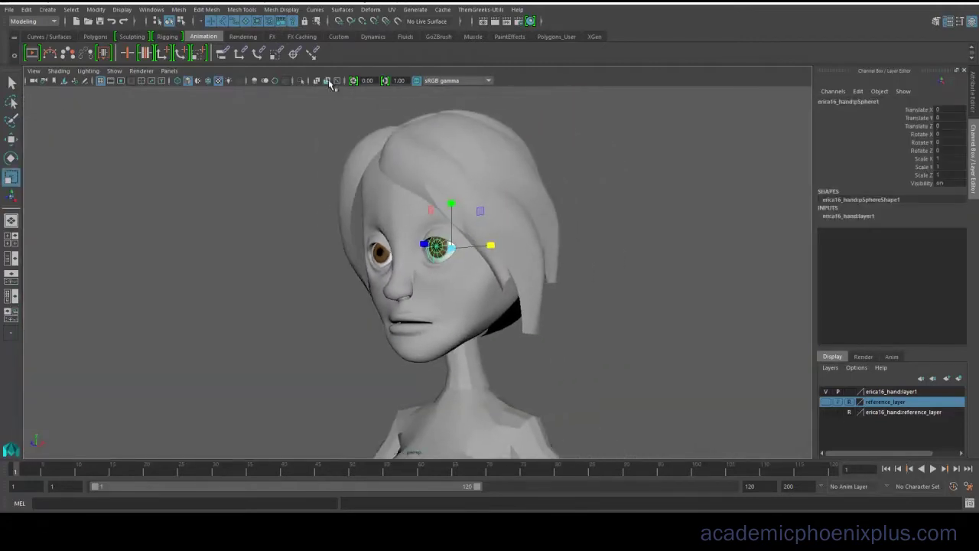
{"action": "left_click", "coordinate": [301, 81]}
{"action": "key", "text": "ctrl+a"}
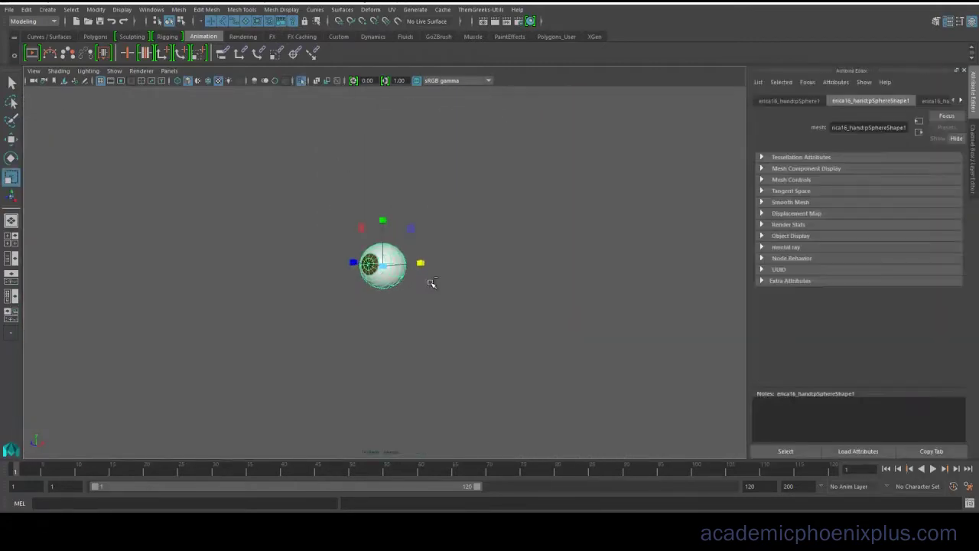
{"action": "key", "text": "ctrl+a"}
{"action": "key", "text": "ctrl+a"}
Step: Examine the colour ramp of the eyeball's Phong material, including its ramp type and interpolation settings
{"action": "left_click", "coordinate": [938, 100]}
{"action": "left_click", "coordinate": [960, 100]}
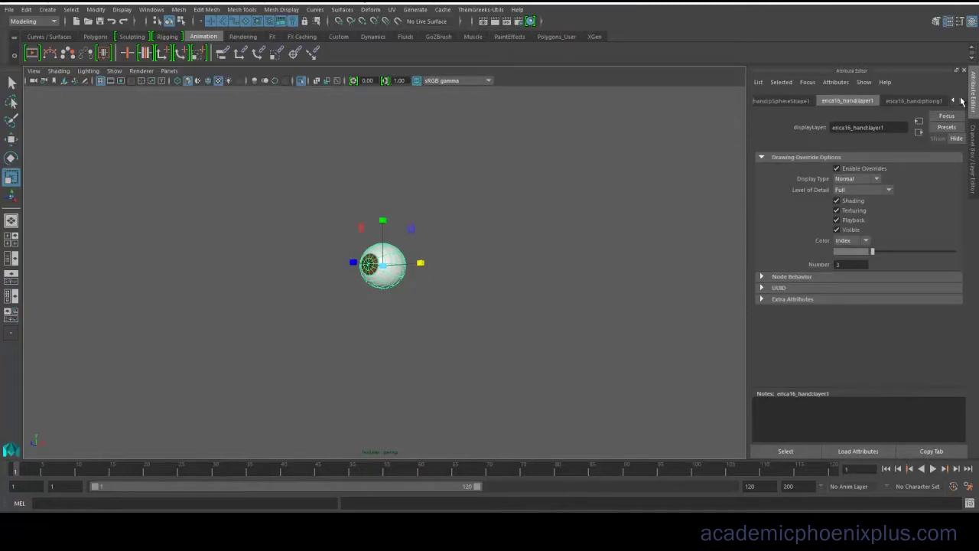
{"action": "left_click", "coordinate": [918, 100]}
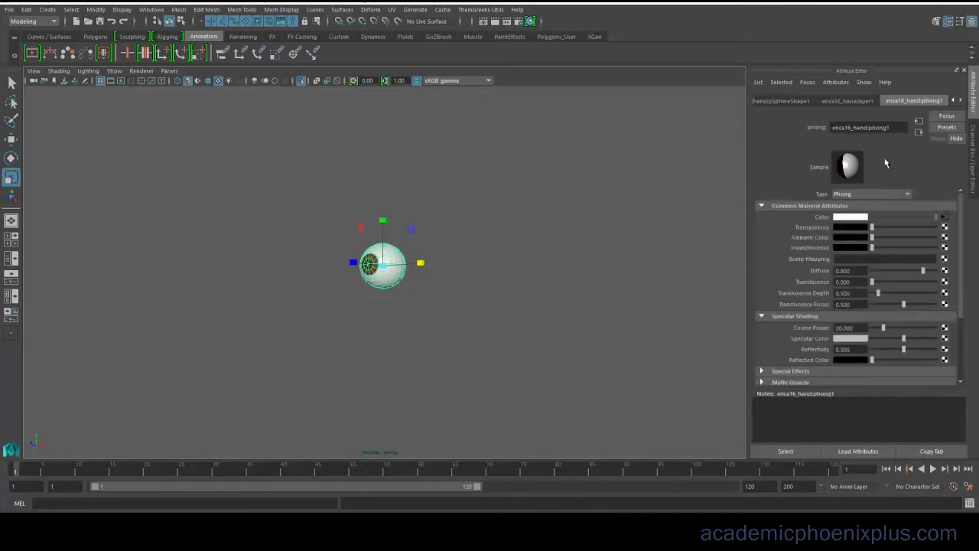
{"action": "left_click", "coordinate": [943, 218]}
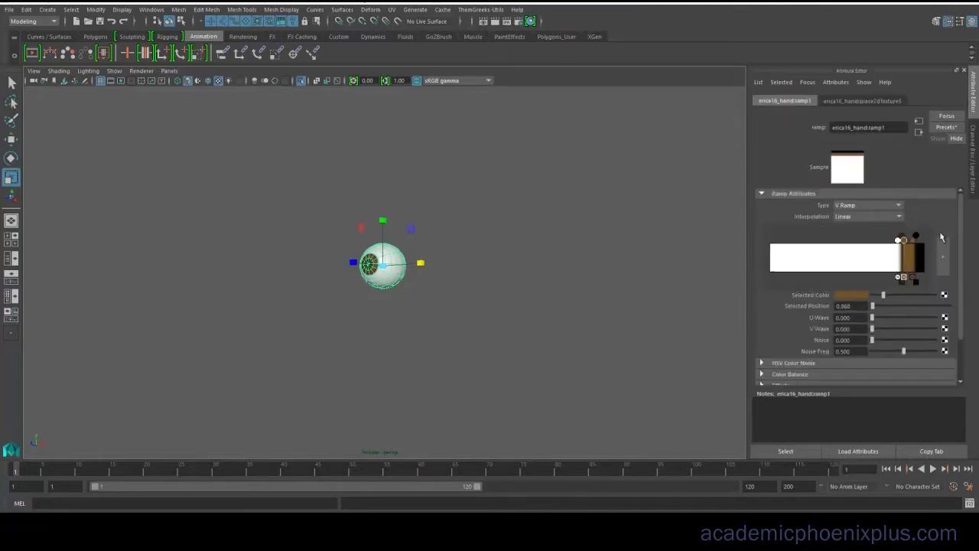
{"action": "left_click", "coordinate": [860, 205]}
{"action": "left_click", "coordinate": [854, 227]}
{"action": "left_click", "coordinate": [854, 207]}
{"action": "left_click", "coordinate": [854, 217]}
Step: Exit the eyeball isolation and make reference_layer visible beside the full character
{"action": "left_click_drag", "start_coordinate": [389, 327], "coordinate": [596, 326], "text": "alt"}
{"action": "left_click", "coordinate": [301, 81]}
{"action": "left_click", "coordinate": [490, 295]}
{"action": "left_click", "coordinate": [972, 159]}
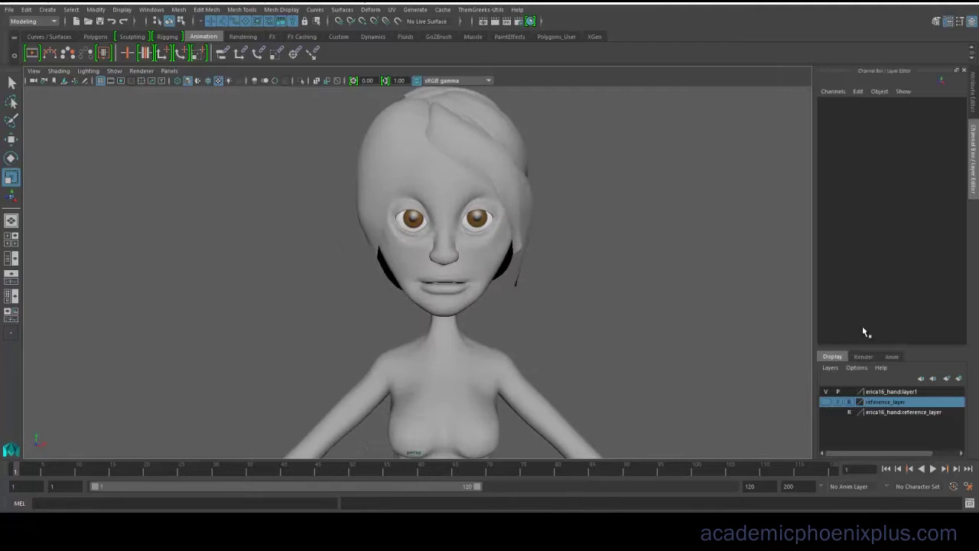
{"action": "left_click", "coordinate": [826, 402]}
{"action": "right_click_drag", "start_coordinate": [605, 271], "coordinate": [267, 160], "text": "alt"}
{"action": "left_click_drag", "start_coordinate": [383, 180], "coordinate": [328, 156], "text": "alt"}
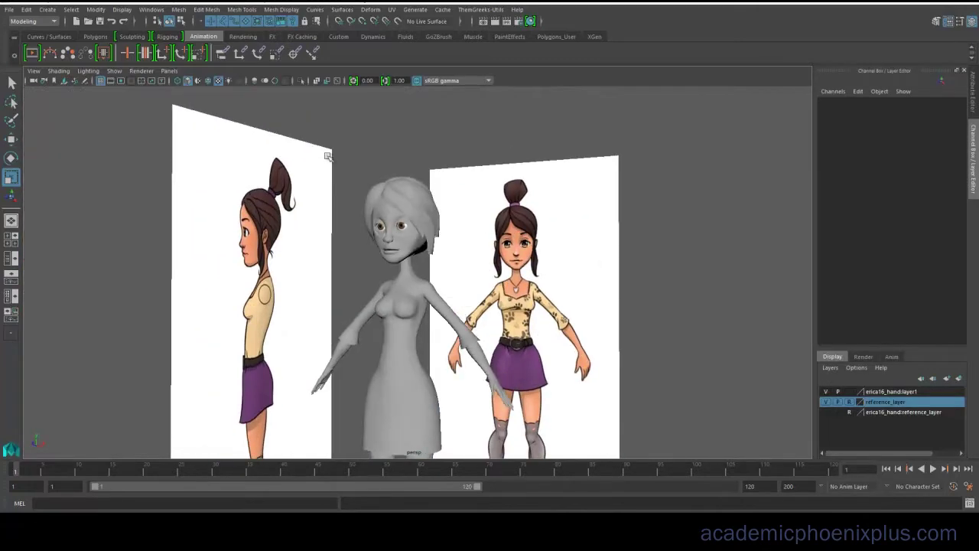
Step: Create a polygon cylinder with 3 height subdivisions and 0 cap subdivisions
{"action": "left_click", "coordinate": [95, 36]}
{"action": "left_click", "coordinate": [68, 54]}
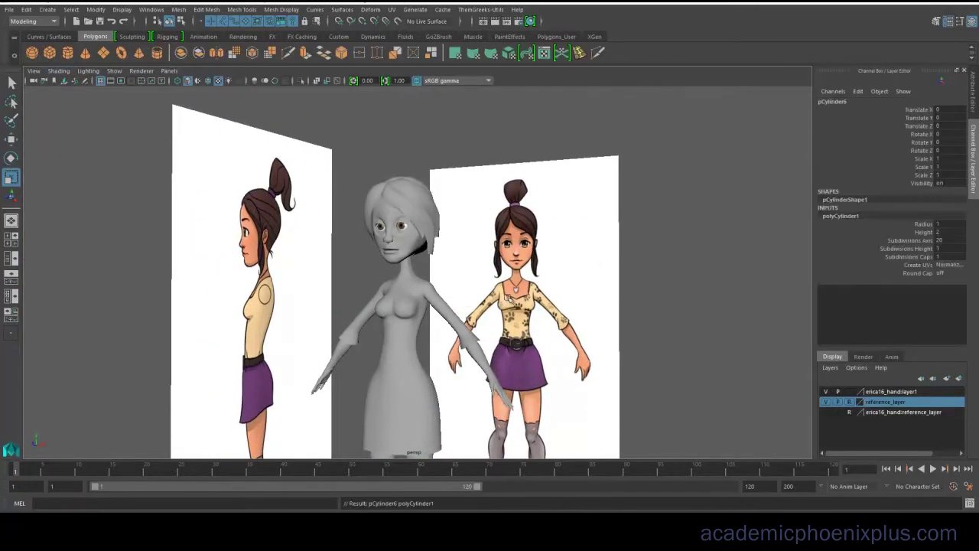
{"action": "middle_click_drag", "start_coordinate": [459, 298], "coordinate": [559, 199], "text": "alt"}
{"action": "right_click_drag", "start_coordinate": [558, 198], "coordinate": [490, 172], "text": "alt"}
{"action": "left_click", "coordinate": [931, 247]}
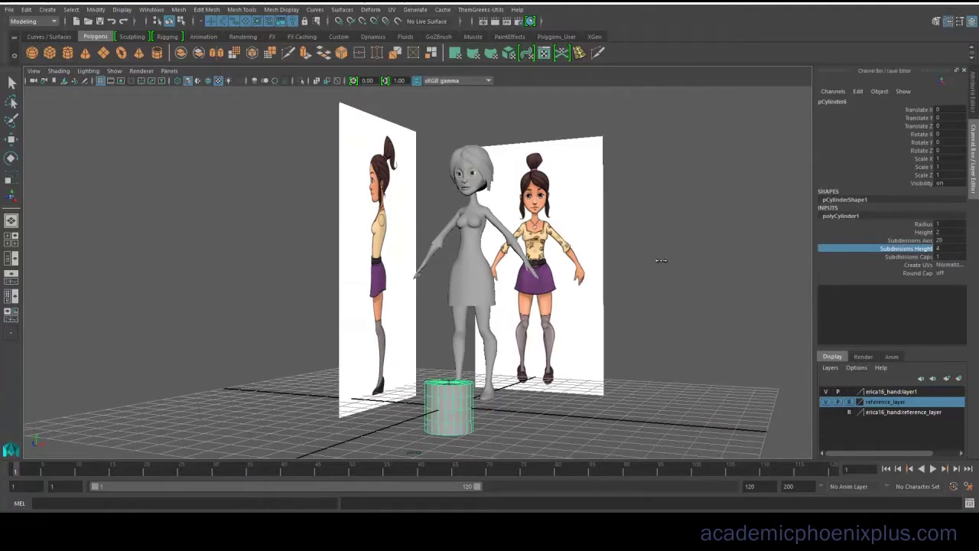
{"action": "left_click", "coordinate": [950, 255]}
{"action": "type", "text": "0"}
{"action": "left_click_drag", "start_coordinate": [559, 305], "coordinate": [539, 367], "text": "alt"}
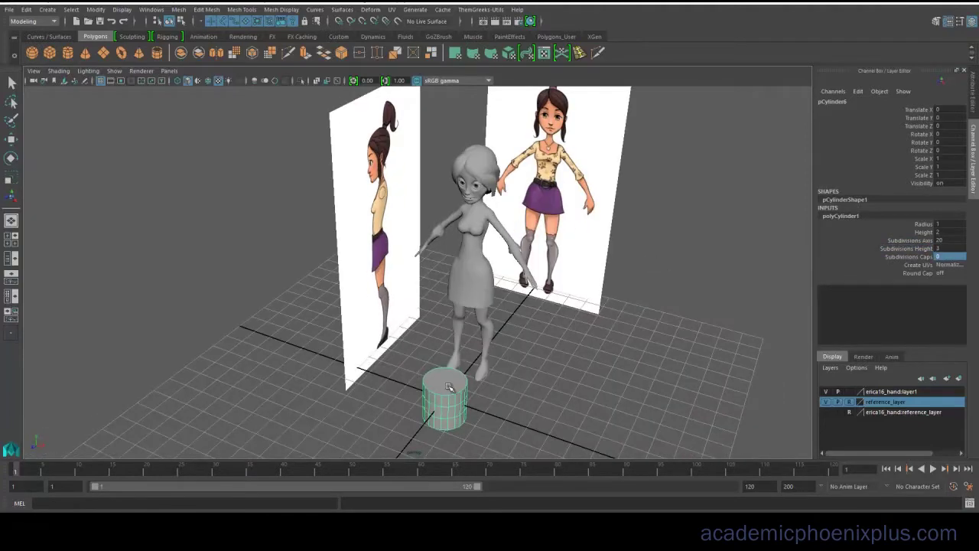
Step: Delete the top and bottom cap faces of the cylinder
{"action": "right_click_drag", "start_coordinate": [449, 387], "coordinate": [450, 272]}
{"action": "left_click", "coordinate": [449, 375]}
{"action": "key", "text": "Delete"}
{"action": "left_click_drag", "start_coordinate": [463, 417], "coordinate": [462, 359], "text": "alt"}
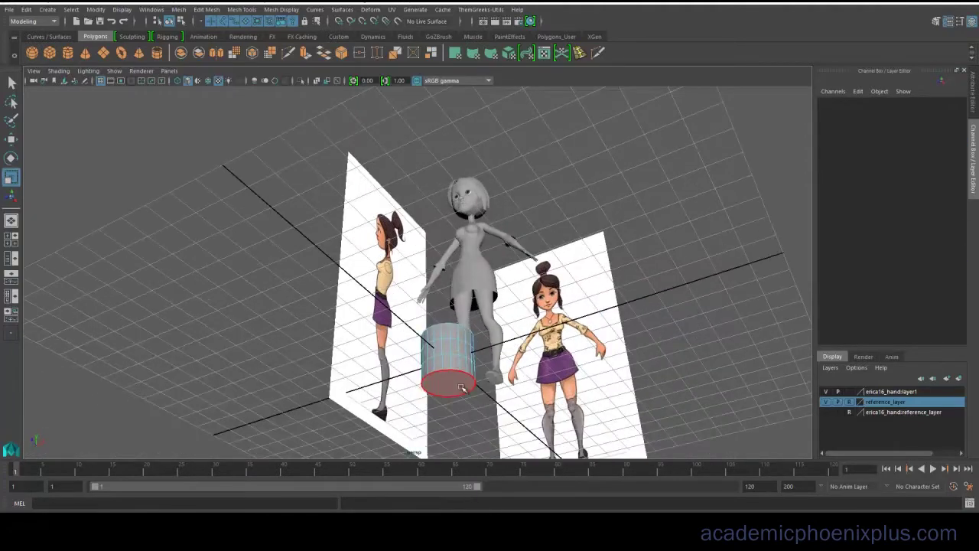
{"action": "left_click", "coordinate": [463, 385]}
{"action": "key", "text": "Delete"}
Step: Return to object mode and thin the cylinder to about 0.228 scale in X and Z
{"action": "right_click_drag", "start_coordinate": [457, 371], "coordinate": [506, 232]}
{"action": "left_click_drag", "start_coordinate": [452, 322], "coordinate": [453, 351], "text": "ctrl"}
{"action": "key", "text": "space"}
{"action": "scroll", "coordinate": [280, 360], "scroll_direction": "down", "scroll_amount": 4}
{"action": "middle_click_drag", "start_coordinate": [278, 360], "coordinate": [298, 325], "text": "alt"}
{"action": "key", "text": "w"}
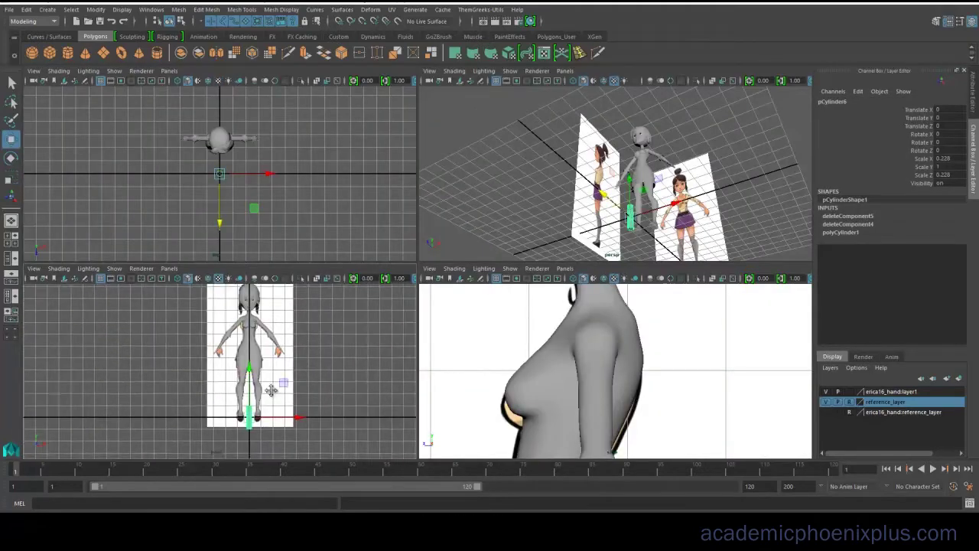
Step: Move the cylinder up beside the head and back to the head's depth, at about X 0.77, Y 9.23, Z -2.28
{"action": "left_click_drag", "start_coordinate": [248, 422], "coordinate": [257, 313]}
{"action": "key", "text": "f"}
{"action": "middle_click_drag", "start_coordinate": [705, 334], "coordinate": [601, 336], "text": "alt"}
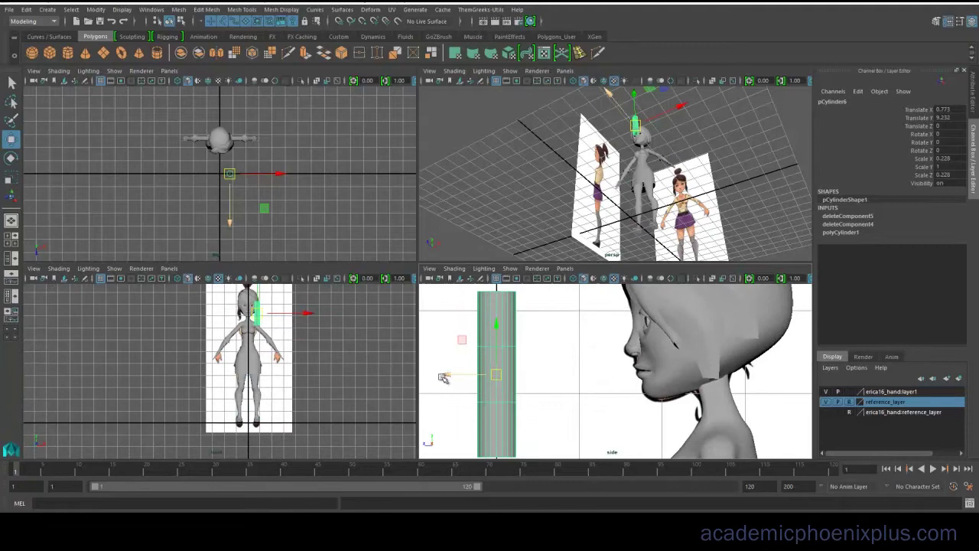
{"action": "left_click_drag", "start_coordinate": [471, 373], "coordinate": [630, 373]}
{"action": "key", "text": "f"}
{"action": "key", "text": "space"}
Step: Scale the cylinder to about 0.115, 0.504, 0.115 and place it over the front reference's hair lock at about X 0.709, Y 9.208
{"action": "key", "text": "r"}
{"action": "left_click_drag", "start_coordinate": [464, 242], "coordinate": [385, 360]}
{"action": "key", "text": "ctrl+z"}
{"action": "key", "text": "ctrl+z"}
{"action": "key", "text": "ctrl+z"}
{"action": "key", "text": "w"}
{"action": "mouse_move", "coordinate": [466, 288]}
{"action": "left_mouse_down"}
{"action": "mouse_move", "coordinate": [527, 283]}
{"action": "mouse_move", "coordinate": [457, 291]}
{"action": "left_mouse_up"}
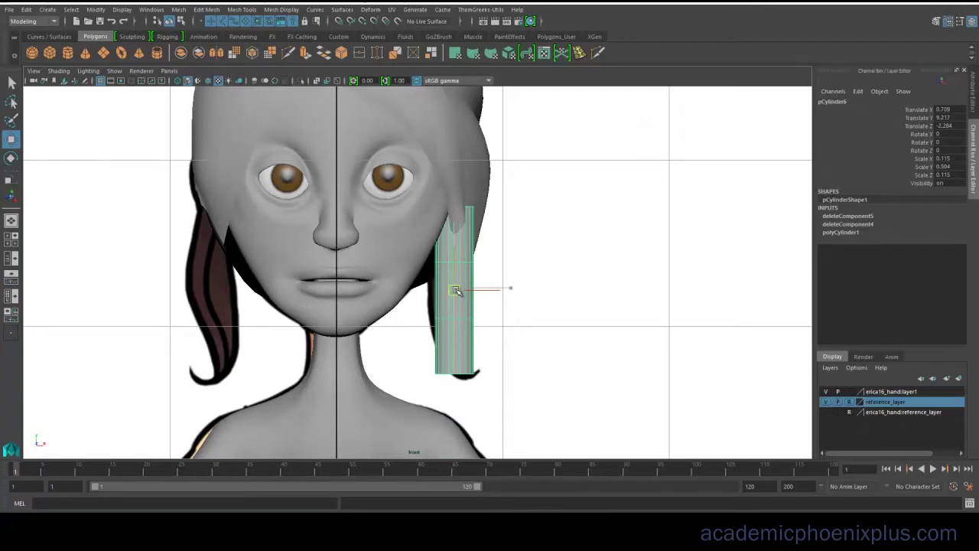
{"action": "left_click", "coordinate": [560, 313]}
{"action": "left_click", "coordinate": [464, 311]}
{"action": "key", "text": "space"}
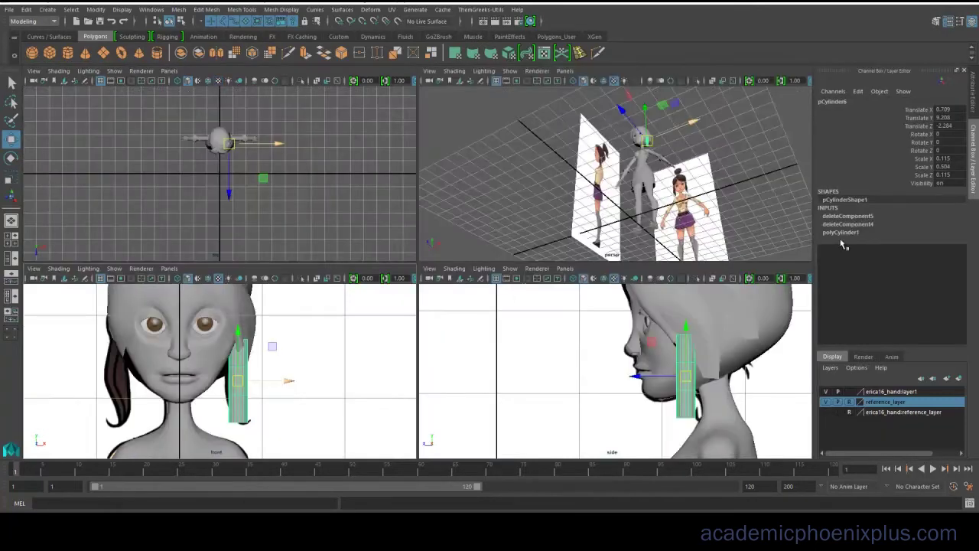
{"action": "left_click", "coordinate": [841, 232]}
{"action": "left_click", "coordinate": [957, 265]}
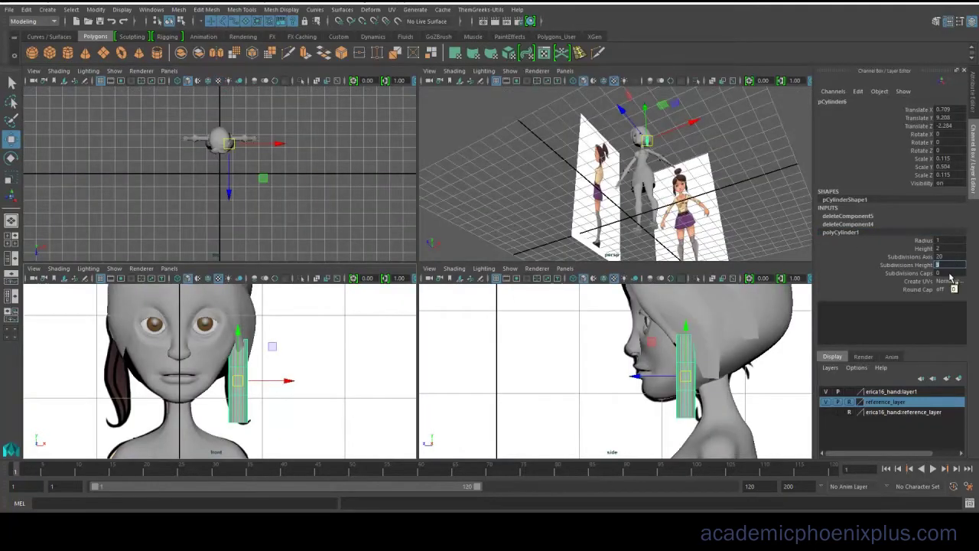
{"action": "key", "text": "space"}
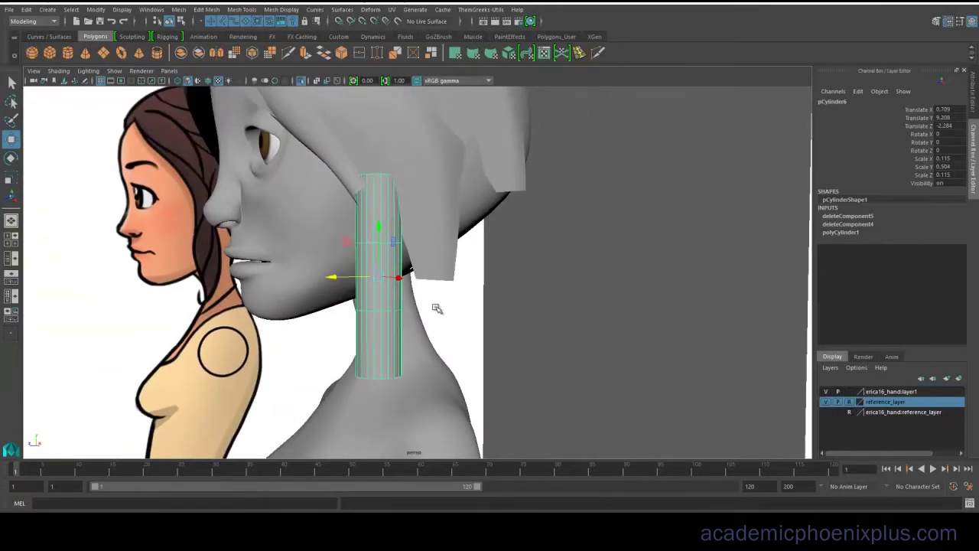
Step: In the front view, shift the cylinder's lower-middle vertex row and narrow the bottom row to follow the reference hair lock
{"action": "key", "text": "space"}
{"action": "key", "text": "space"}
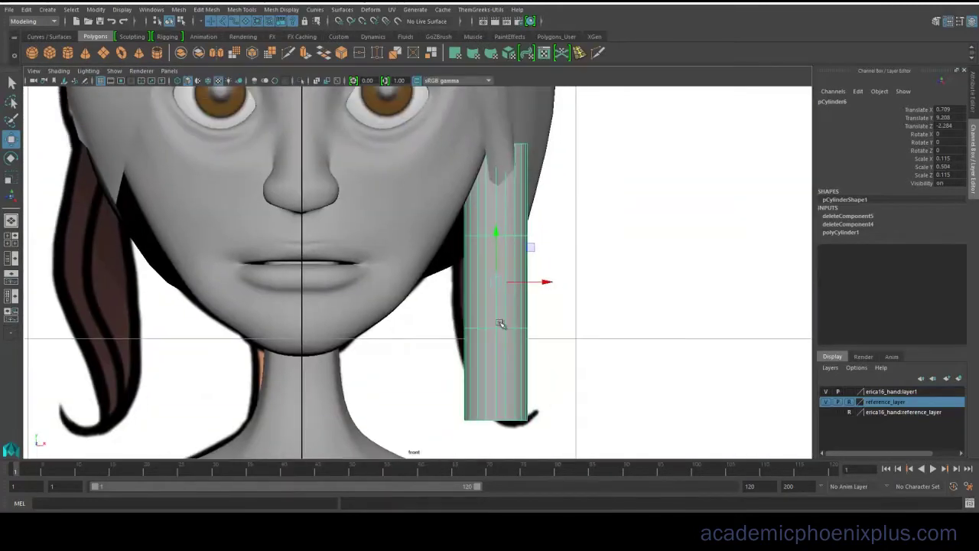
{"action": "right_click_drag", "start_coordinate": [498, 238], "coordinate": [455, 239]}
{"action": "left_click_drag", "start_coordinate": [452, 314], "coordinate": [522, 329]}
{"action": "key", "text": "r"}
{"action": "left_click_drag", "start_coordinate": [457, 409], "coordinate": [542, 431]}
{"action": "mouse_move", "coordinate": [541, 420]}
{"action": "left_mouse_down"}
{"action": "mouse_move", "coordinate": [505, 419]}
{"action": "mouse_move", "coordinate": [542, 408]}
{"action": "left_mouse_up"}
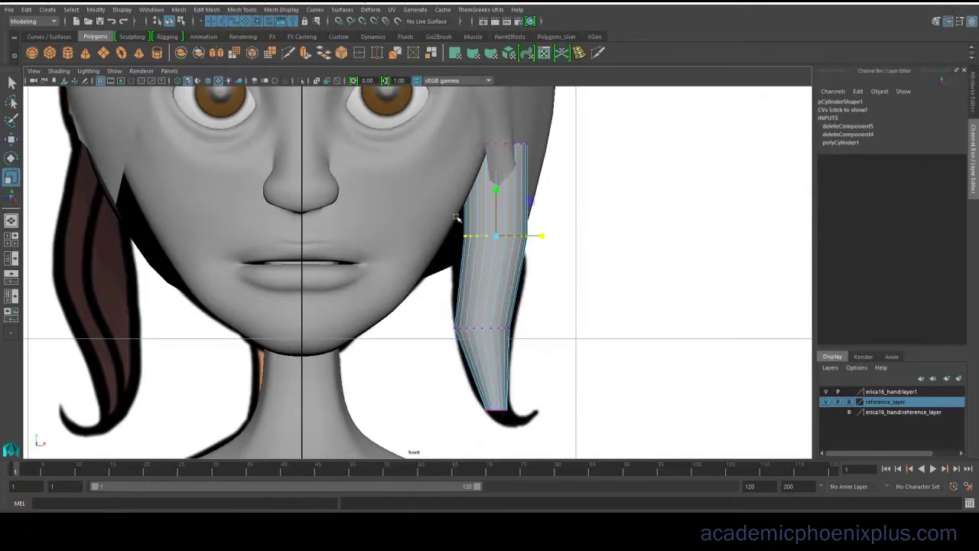
Step: Widen and shift the upper-middle vertex row and narrow the top row to match the lock's front outline
{"action": "left_click_drag", "start_coordinate": [542, 235], "coordinate": [550, 236]}
{"action": "key", "text": "w"}
{"action": "left_click_drag", "start_coordinate": [548, 236], "coordinate": [543, 235]}
{"action": "key", "text": "r"}
{"action": "left_click_drag", "start_coordinate": [445, 117], "coordinate": [534, 146]}
{"action": "key", "text": "w"}
Step: Rotate the bottom vertex row toward the curled tip of the hair lock and nudge it into place
{"action": "left_click_drag", "start_coordinate": [549, 436], "coordinate": [549, 437]}
{"action": "key", "text": "e"}
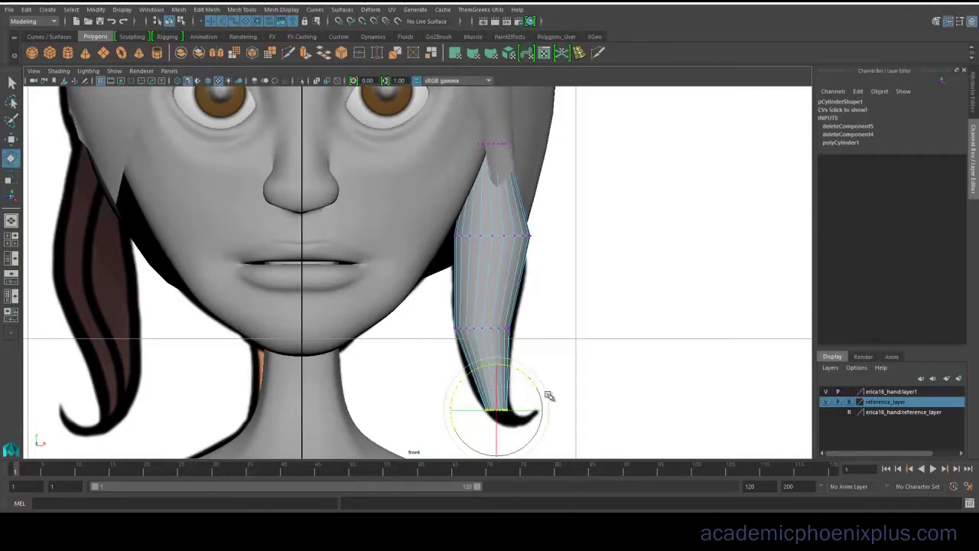
{"action": "left_click_drag", "start_coordinate": [549, 396], "coordinate": [547, 348]}
{"action": "key", "text": "w"}
{"action": "left_click_drag", "start_coordinate": [497, 409], "coordinate": [495, 406]}
Step: Make reference_layer selectable and isolate the cylinder with the side reference plane in the side view
{"action": "key", "text": "space"}
{"action": "key", "text": "space"}
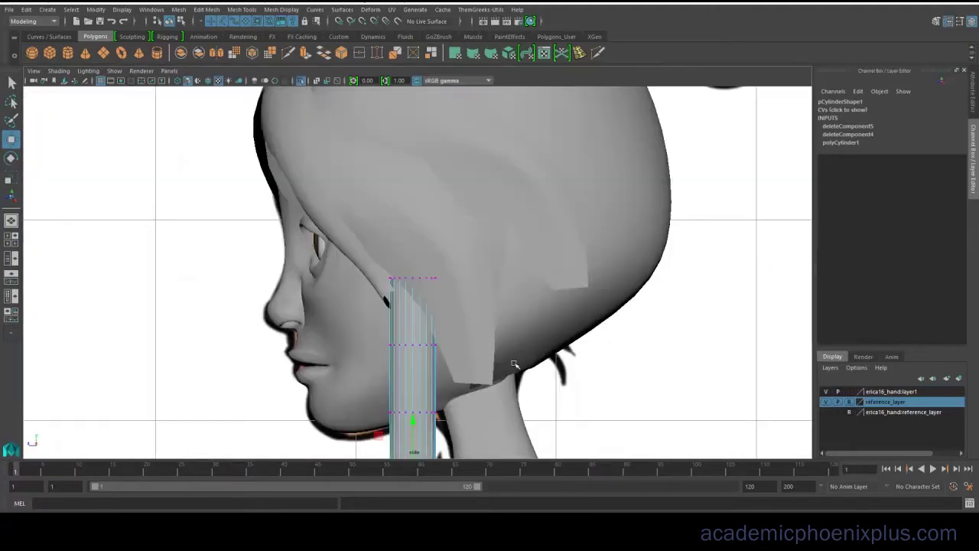
{"action": "right_click_drag", "start_coordinate": [413, 375], "coordinate": [472, 225]}
{"action": "left_click", "coordinate": [410, 413]}
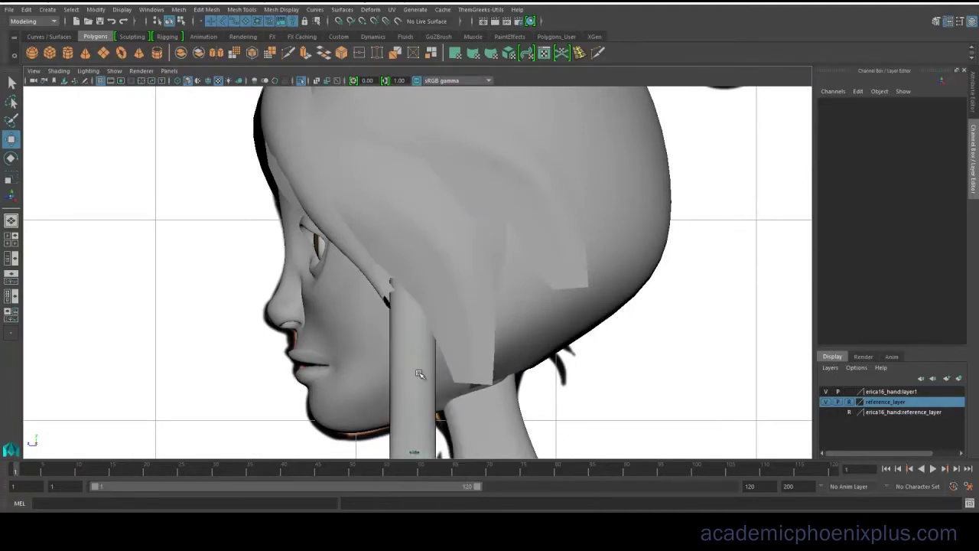
{"action": "left_click", "coordinate": [422, 374]}
{"action": "right_click_drag", "start_coordinate": [643, 285], "coordinate": [533, 284], "text": "alt"}
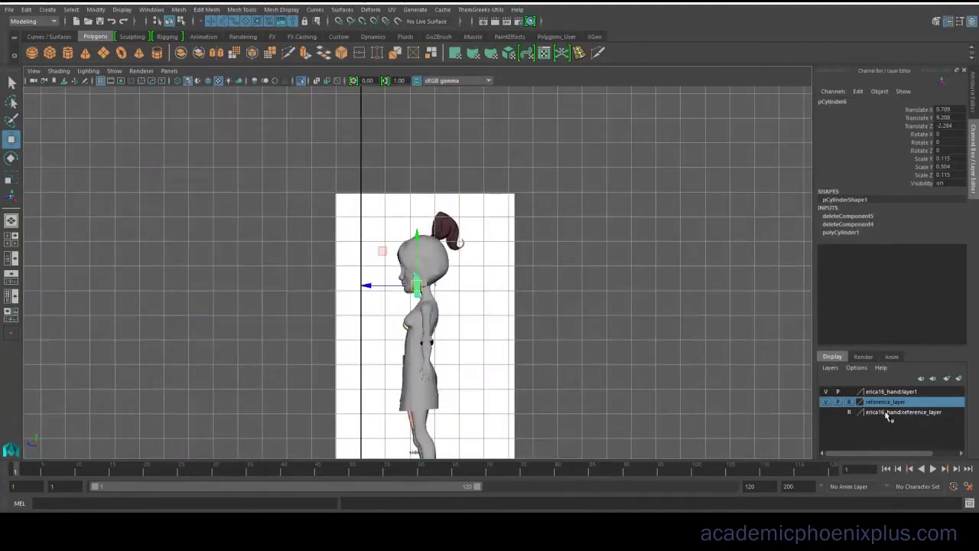
{"action": "left_click", "coordinate": [505, 262]}
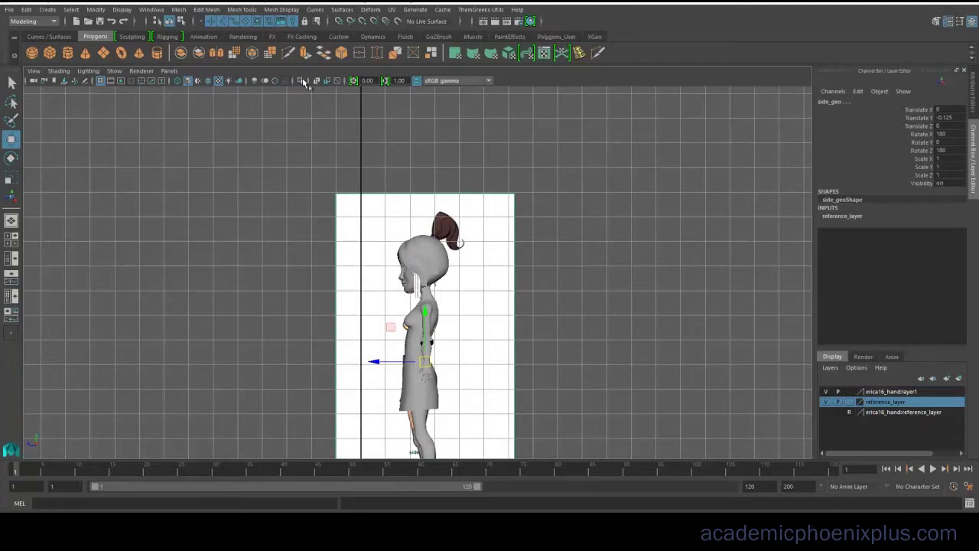
{"action": "left_click", "coordinate": [302, 81]}
{"action": "scroll", "coordinate": [428, 321], "scroll_direction": "up", "scroll_amount": 5}
Step: Move the cylinder back along Z onto the hair lock in front of the ear in the side reference
{"action": "left_click", "coordinate": [433, 353]}
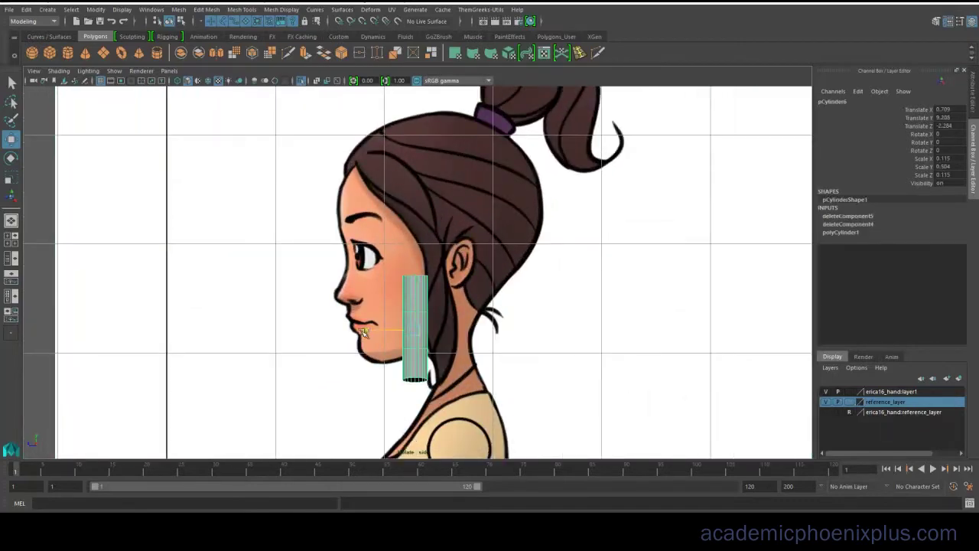
{"action": "left_click_drag", "start_coordinate": [363, 333], "coordinate": [385, 332]}
{"action": "key", "text": "f"}
{"action": "scroll", "coordinate": [566, 335], "scroll_direction": "down", "scroll_amount": 3}
{"action": "middle_click_drag", "start_coordinate": [526, 284], "coordinate": [569, 269], "text": "alt"}
Step: In the side view, widen the upper-middle vertex row and shift the lower-middle row back to follow the hair lock
{"action": "right_click_drag", "start_coordinate": [476, 204], "coordinate": [426, 204]}
{"action": "key", "text": "r"}
{"action": "mouse_move", "coordinate": [415, 266]}
{"action": "left_mouse_down"}
{"action": "mouse_move", "coordinate": [507, 293]}
{"action": "mouse_move", "coordinate": [421, 281]}
{"action": "left_mouse_up"}
{"action": "key", "text": "w"}
{"action": "key", "text": "r"}
{"action": "key", "text": "w"}
{"action": "left_click_drag", "start_coordinate": [414, 350], "coordinate": [552, 380]}
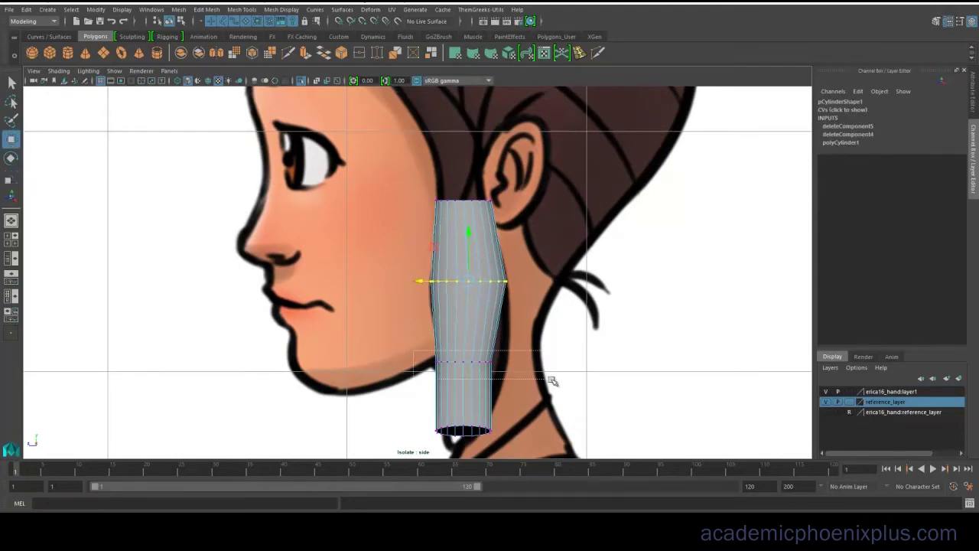
{"action": "left_click_drag", "start_coordinate": [417, 361], "coordinate": [429, 361]}
Step: Narrow the bottom and top vertex rows of the cylinder to taper both ends of the lock in the side view
{"action": "key", "text": "r"}
{"action": "mouse_move", "coordinate": [426, 430]}
{"action": "left_mouse_down"}
{"action": "mouse_move", "coordinate": [451, 430]}
{"action": "mouse_move", "coordinate": [422, 430]}
{"action": "left_mouse_up"}
{"action": "key", "text": "w"}
{"action": "left_click_drag", "start_coordinate": [418, 182], "coordinate": [501, 208]}
{"action": "key", "text": "r"}
{"action": "left_click_drag", "start_coordinate": [419, 201], "coordinate": [433, 202]}
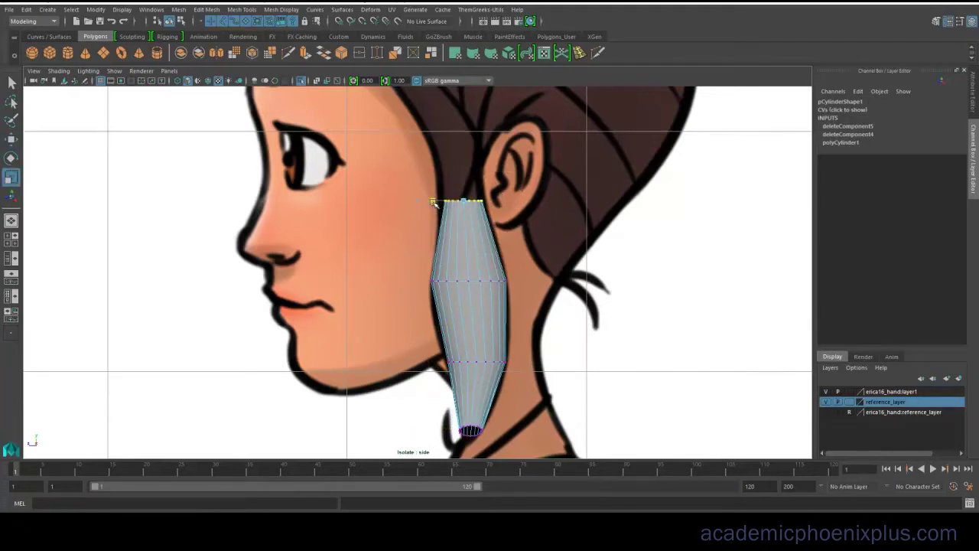
{"action": "middle_click_drag", "start_coordinate": [484, 412], "coordinate": [494, 395], "text": "alt"}
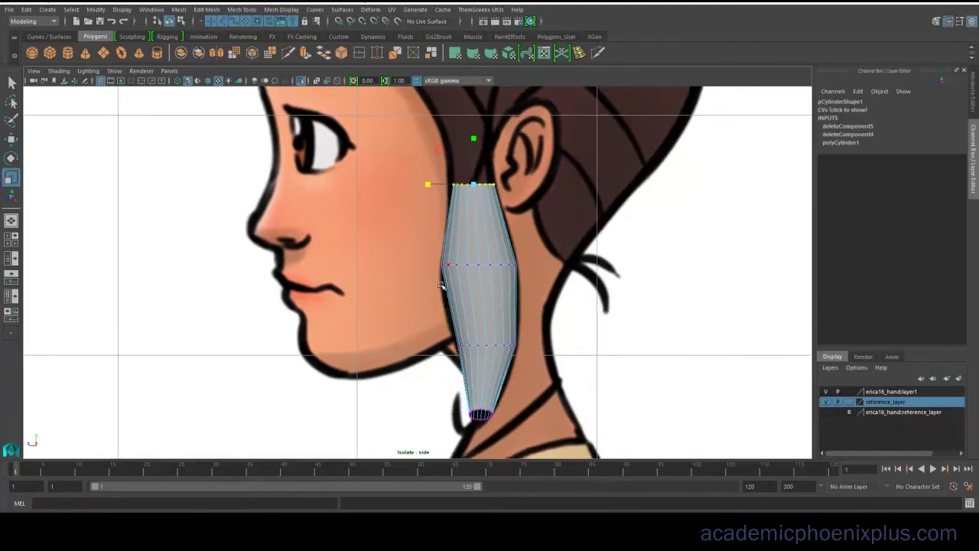
Step: Insert an edge loop between the lock's two middle vertex rows and scale it to match the side and front references
{"action": "left_click", "coordinate": [579, 54]}
{"action": "left_click", "coordinate": [507, 306]}
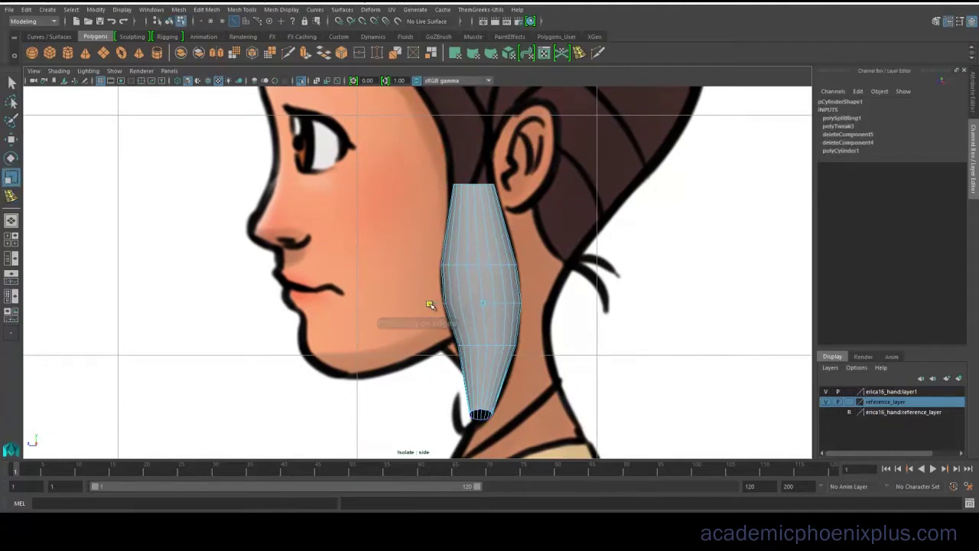
{"action": "key", "text": "space"}
{"action": "key", "text": "space"}
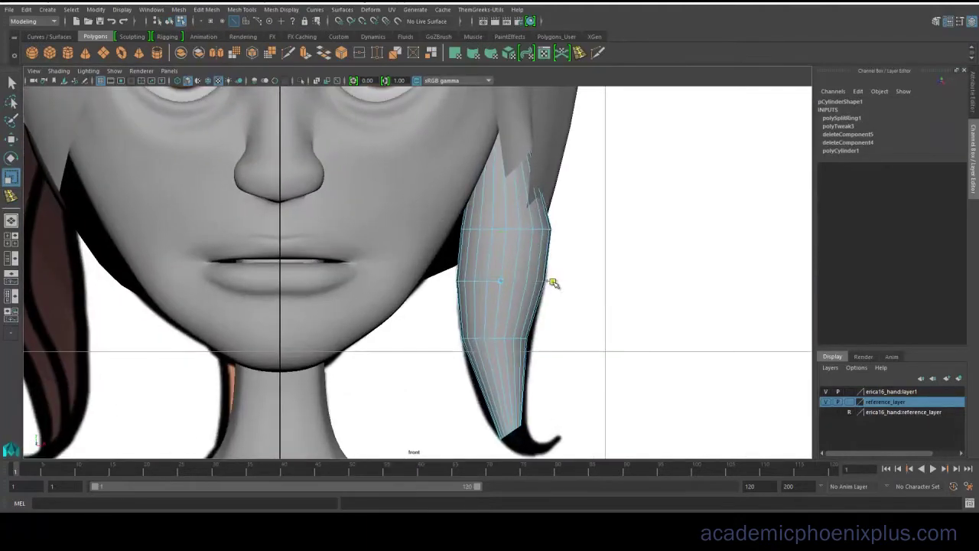
{"action": "key", "text": "w"}
{"action": "left_click_drag", "start_coordinate": [552, 282], "coordinate": [553, 280]}
Step: Extrude the lock's bottom edge loop toward the curled tip in the front reference and rotate it along the curve
{"action": "middle_click_drag", "start_coordinate": [532, 344], "coordinate": [500, 262], "text": "alt"}
{"action": "right_click_drag", "start_coordinate": [475, 321], "coordinate": [454, 329]}
{"action": "left_click_drag", "start_coordinate": [454, 332], "coordinate": [493, 355]}
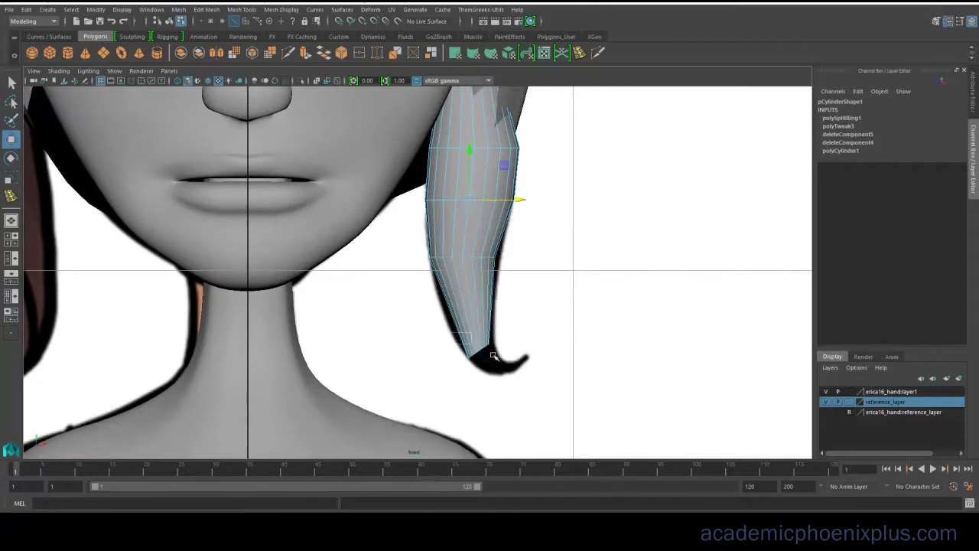
{"action": "key", "text": "ctrl+e"}
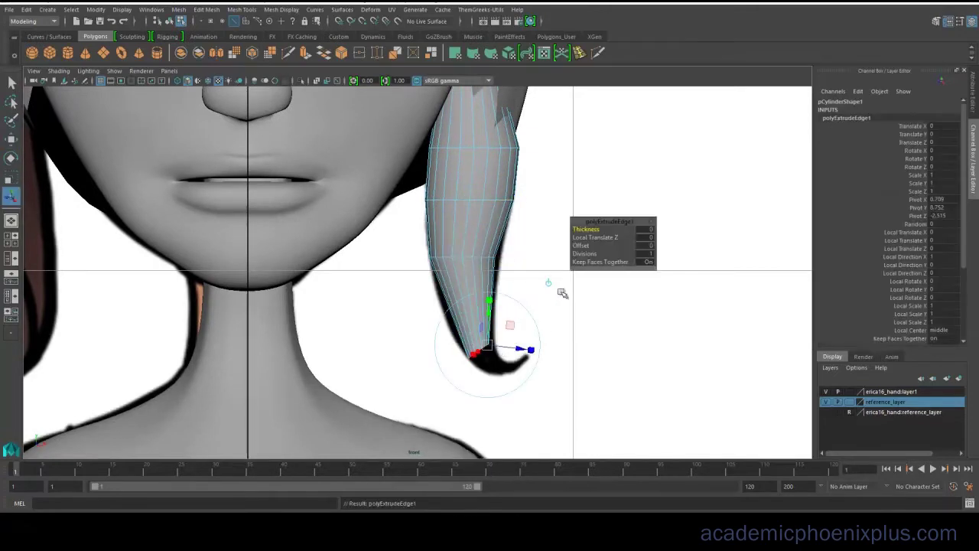
{"action": "left_click", "coordinate": [550, 283]}
{"action": "left_click_drag", "start_coordinate": [481, 353], "coordinate": [518, 378]}
{"action": "key", "text": "w"}
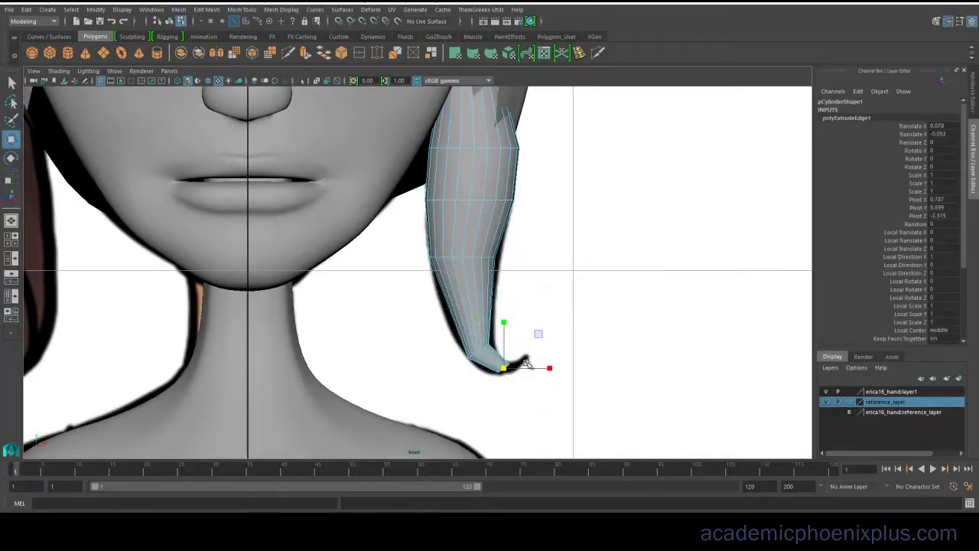
{"action": "key", "text": "e"}
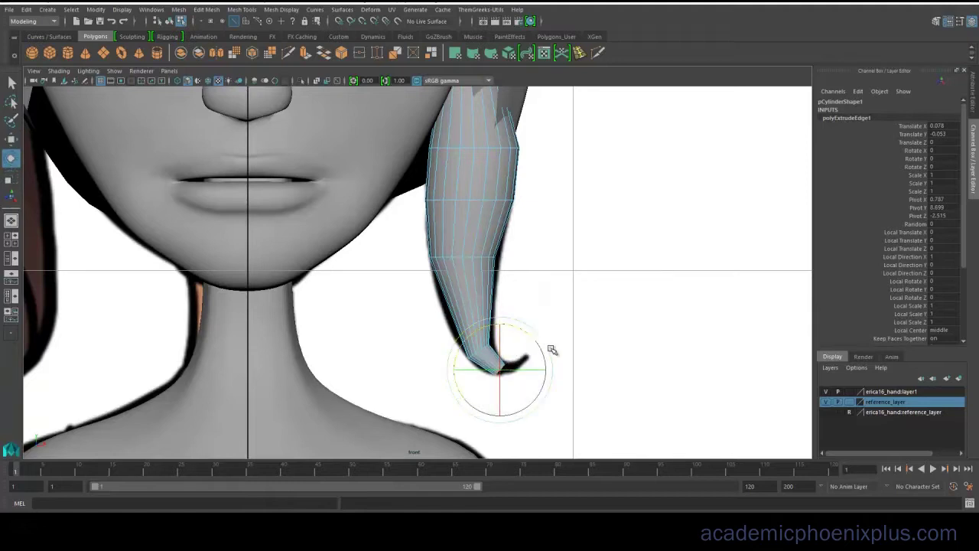
Step: Extrude the tip edge loop again to the end of the curl, rotate it about 68° and shrink it to a point
{"action": "key", "text": "ctrl+e"}
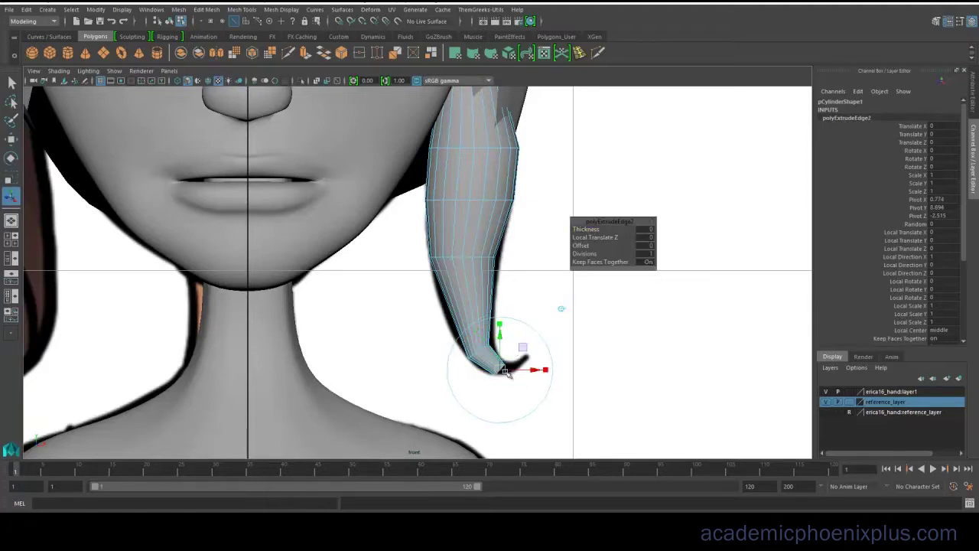
{"action": "left_click_drag", "start_coordinate": [530, 363], "coordinate": [530, 364]}
{"action": "left_click", "coordinate": [556, 318]}
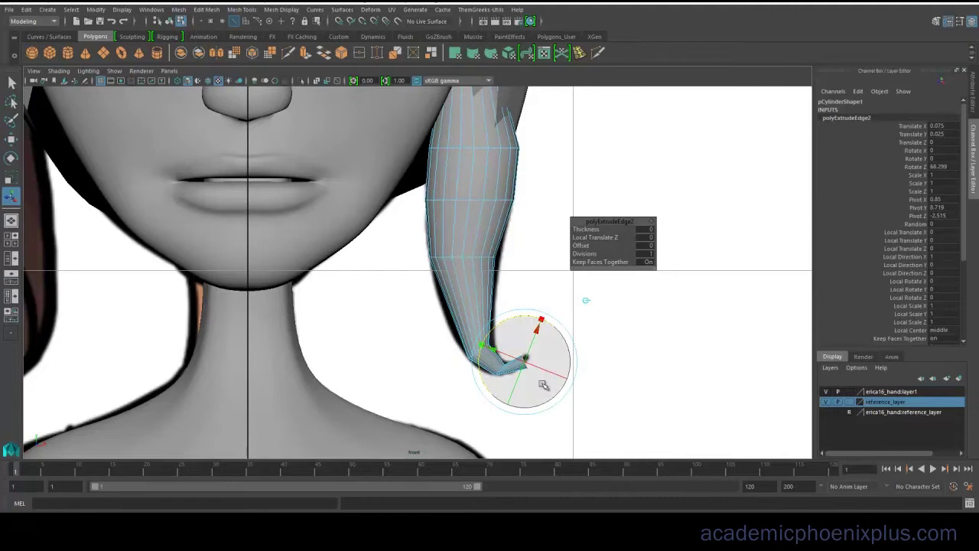
{"action": "key", "text": "w"}
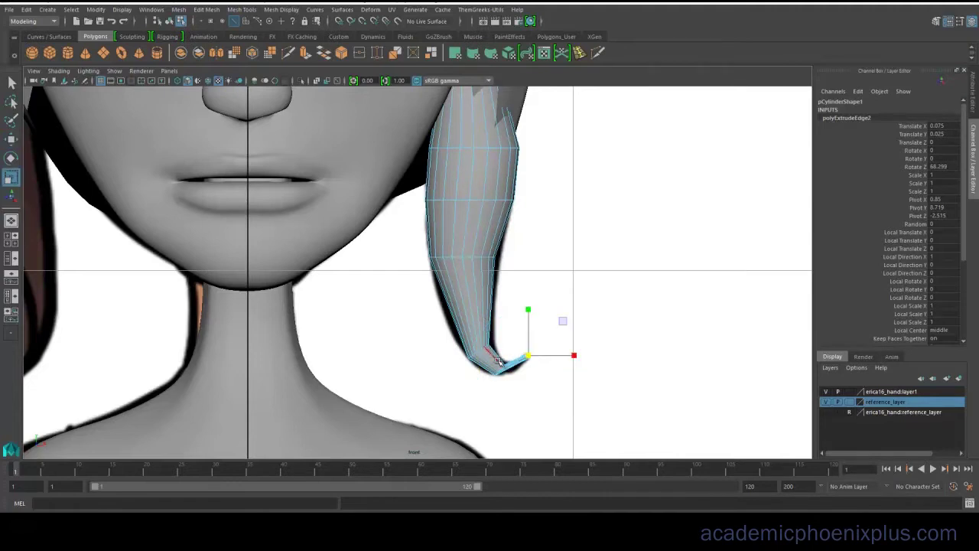
Step: Rotate and move the vertex row at the bend of the curl to follow the reference outline
{"action": "right_click_drag", "start_coordinate": [503, 240], "coordinate": [457, 240]}
{"action": "left_click_drag", "start_coordinate": [485, 389], "coordinate": [513, 361]}
{"action": "key", "text": "w"}
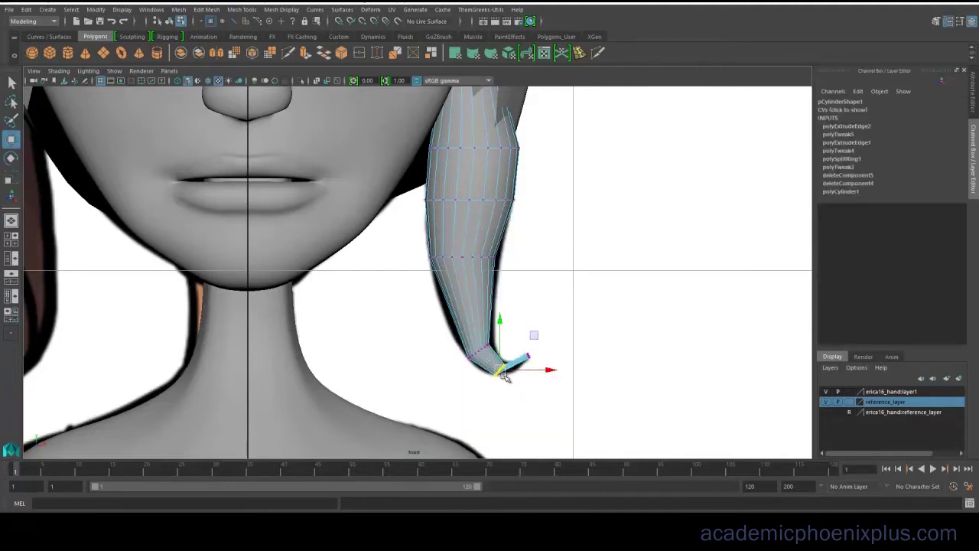
{"action": "key", "text": "e"}
{"action": "key", "text": "w"}
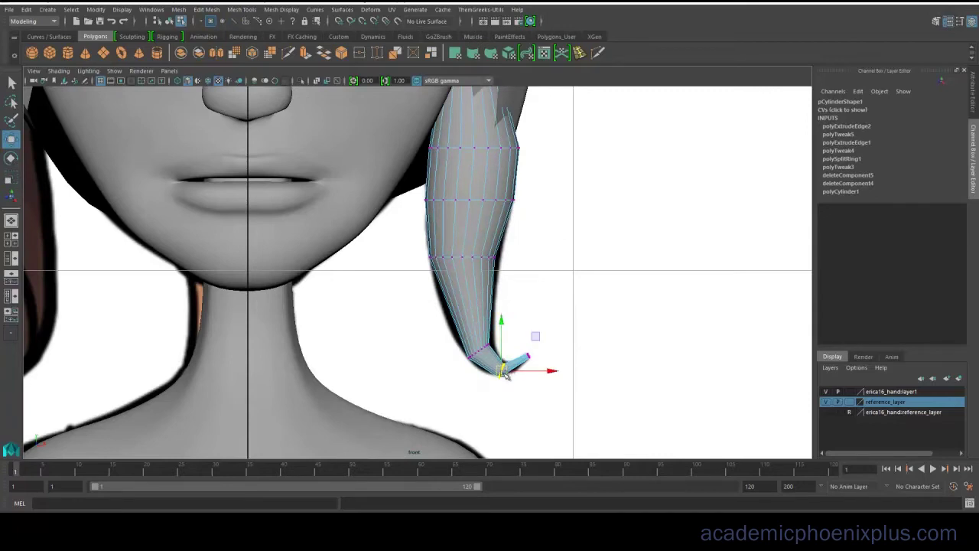
Step: Insert an edge loop between the lock's lower-middle row and the start of the curl, and scale it to the front reference
{"action": "left_click", "coordinate": [579, 53]}
{"action": "left_click", "coordinate": [491, 300]}
{"action": "key", "text": "r"}
{"action": "left_click_drag", "start_coordinate": [469, 302], "coordinate": [517, 302]}
{"action": "key", "text": "w"}
Step: In the side view, rotate and shift the lock's bottom tip vertices forward toward the curled end in the side reference
{"action": "key", "text": "space"}
{"action": "key", "text": "space"}
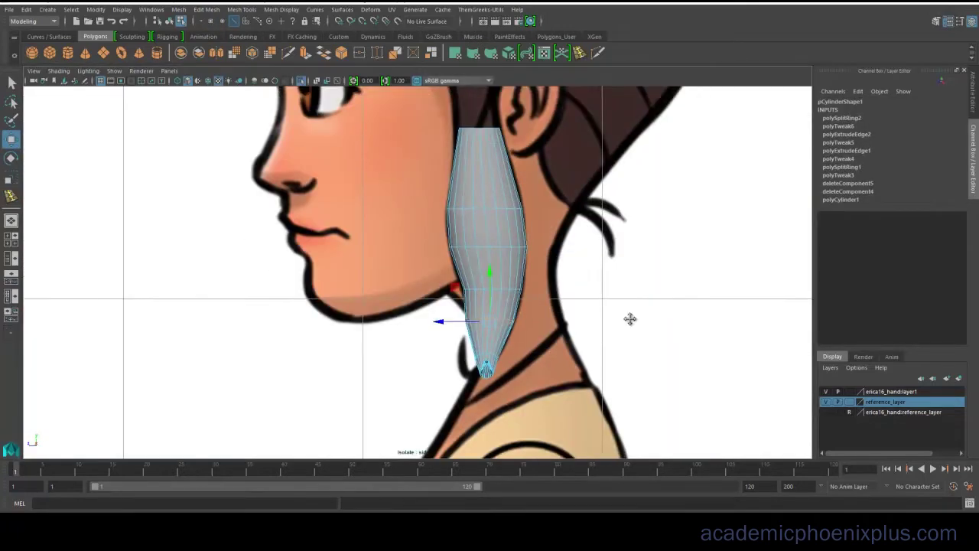
{"action": "scroll", "coordinate": [629, 319], "scroll_direction": "up", "scroll_amount": 5}
{"action": "right_click_drag", "start_coordinate": [547, 239], "coordinate": [501, 353]}
{"action": "left_click_drag", "start_coordinate": [501, 338], "coordinate": [565, 422]}
{"action": "key", "text": "e"}
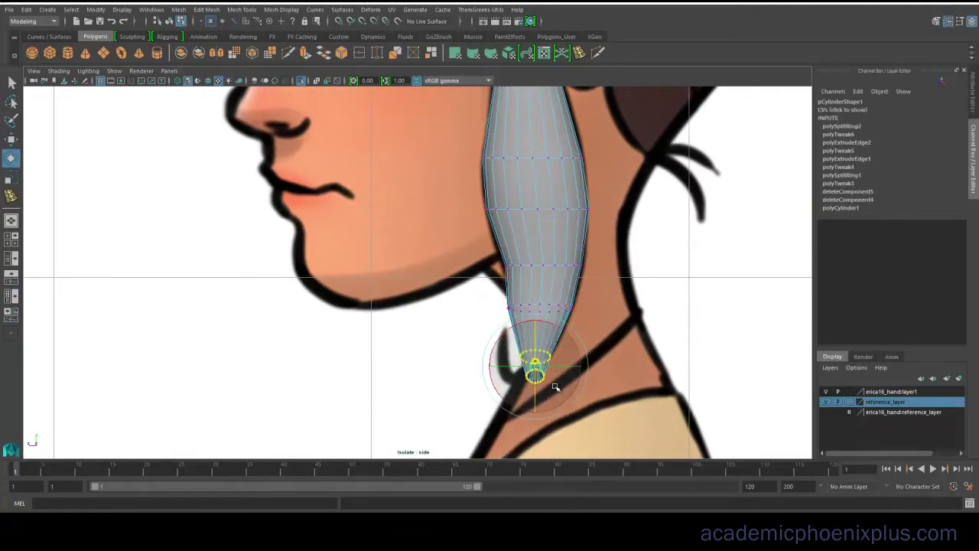
{"action": "key", "text": "w"}
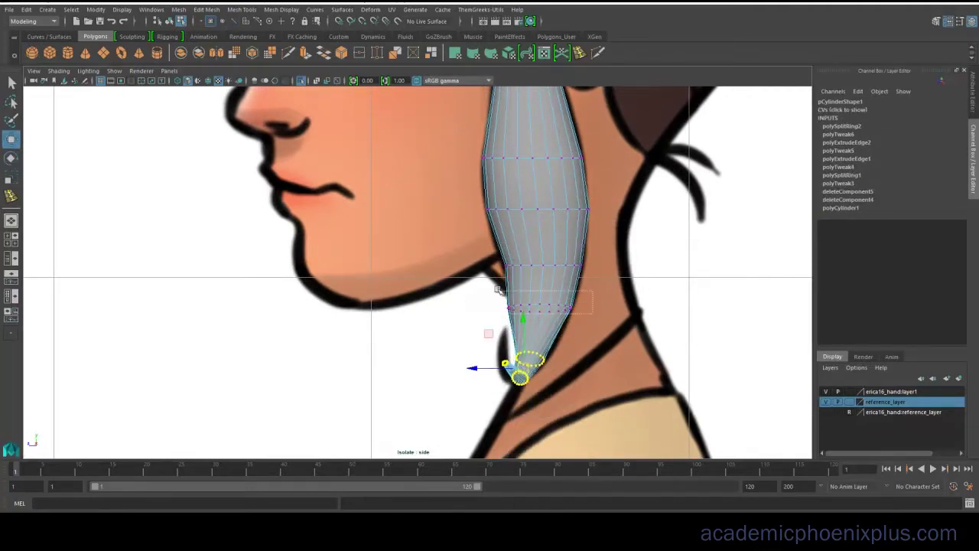
Step: Narrow the vertex row above the curl in the side view and return to object mode
{"action": "left_click_drag", "start_coordinate": [498, 289], "coordinate": [501, 303]}
{"action": "key", "text": "r"}
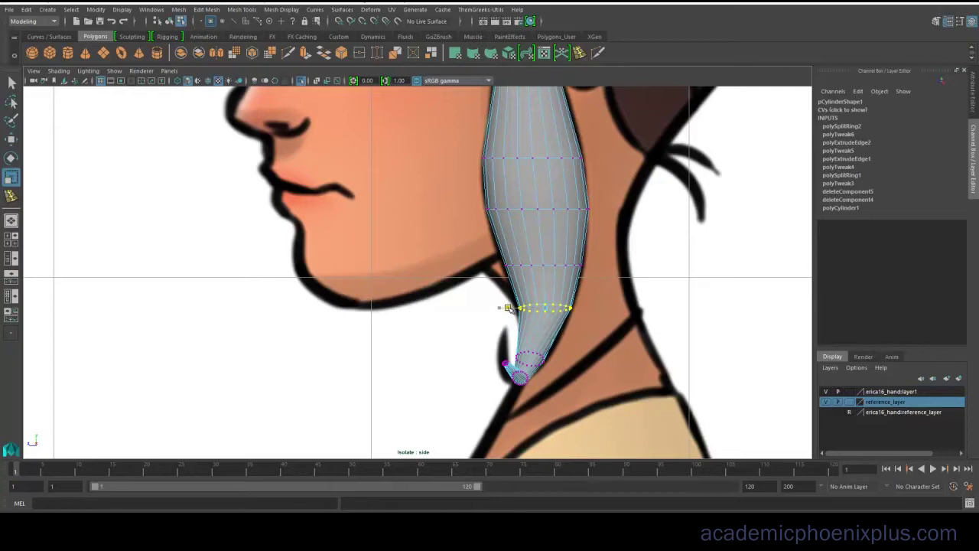
{"action": "middle_click_drag", "start_coordinate": [560, 200], "coordinate": [573, 249], "text": "alt"}
{"action": "key", "text": "F8"}
Step: Duplicate the finished hair lock in the perspective view and move the copy along X to the opposite side of the head
{"action": "scroll", "coordinate": [563, 226], "scroll_direction": "down", "scroll_amount": 10}
{"action": "key", "text": "space"}
{"action": "key", "text": "space"}
{"action": "mouse_move", "coordinate": [493, 239]}
{"action": "left_mouse_down", "text": "alt"}
{"action": "mouse_move", "coordinate": [559, 251]}
{"action": "mouse_move", "coordinate": [500, 222]}
{"action": "left_mouse_up", "text": "alt"}
{"action": "scroll", "coordinate": [568, 212], "scroll_direction": "down", "scroll_amount": 8}
{"action": "left_click_drag", "start_coordinate": [568, 212], "coordinate": [575, 251], "text": "alt"}
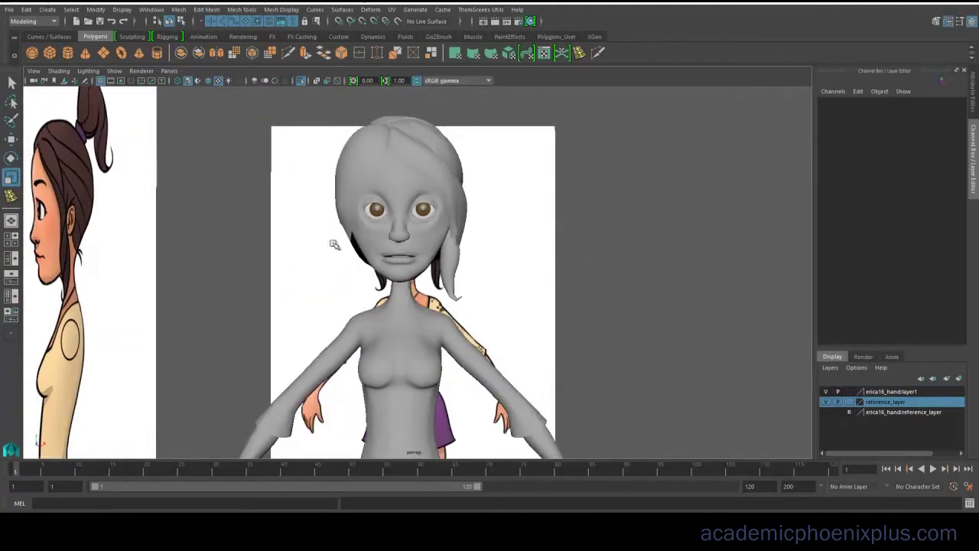
{"action": "left_click", "coordinate": [454, 284]}
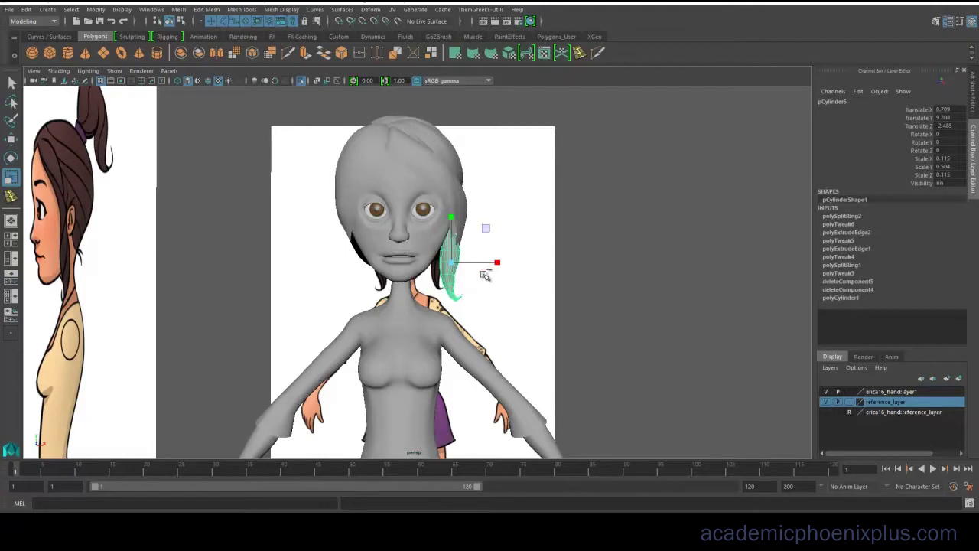
{"action": "key", "text": "ctrl+d"}
{"action": "key", "text": "w"}
{"action": "left_click_drag", "start_coordinate": [501, 262], "coordinate": [380, 264]}
Step: Freeze the copied lock's transformations and set its Scale X to -1 to mirror it
{"action": "left_click", "coordinate": [95, 9]}
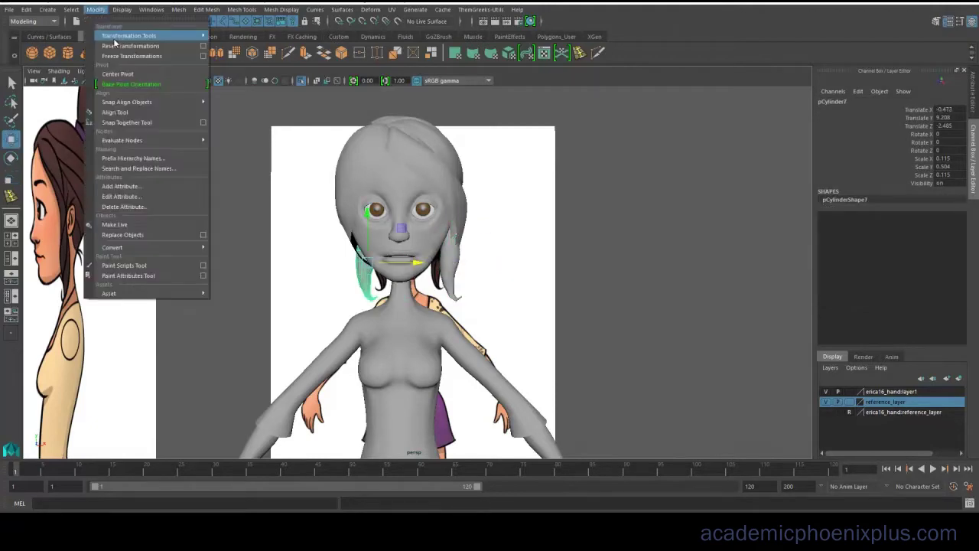
{"action": "left_click", "coordinate": [142, 81]}
{"action": "type", "text": "-1"}
{"action": "key", "text": "Return"}
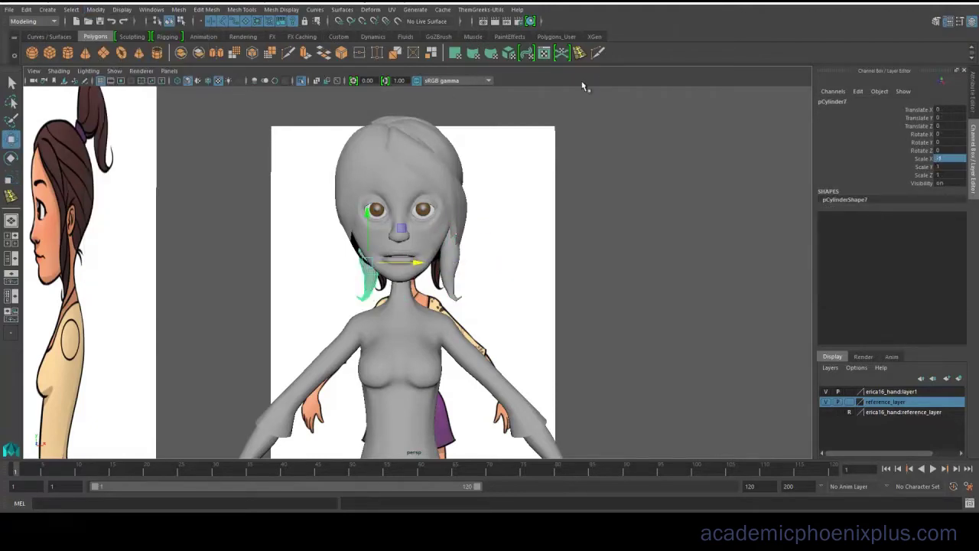
Step: In the front view, shift the mirrored lock's lower vertices inward to line up with the reference lock's curled end
{"action": "key", "text": "space"}
{"action": "key", "text": "space"}
{"action": "scroll", "coordinate": [453, 324], "scroll_direction": "down", "scroll_amount": 10}
{"action": "left_click_drag", "start_coordinate": [450, 265], "coordinate": [418, 258]}
{"action": "right_click_drag", "start_coordinate": [419, 258], "coordinate": [557, 358], "text": "alt"}
{"action": "middle_click_drag", "start_coordinate": [558, 358], "coordinate": [604, 341], "text": "alt"}
{"action": "right_click_drag", "start_coordinate": [393, 240], "coordinate": [334, 291]}
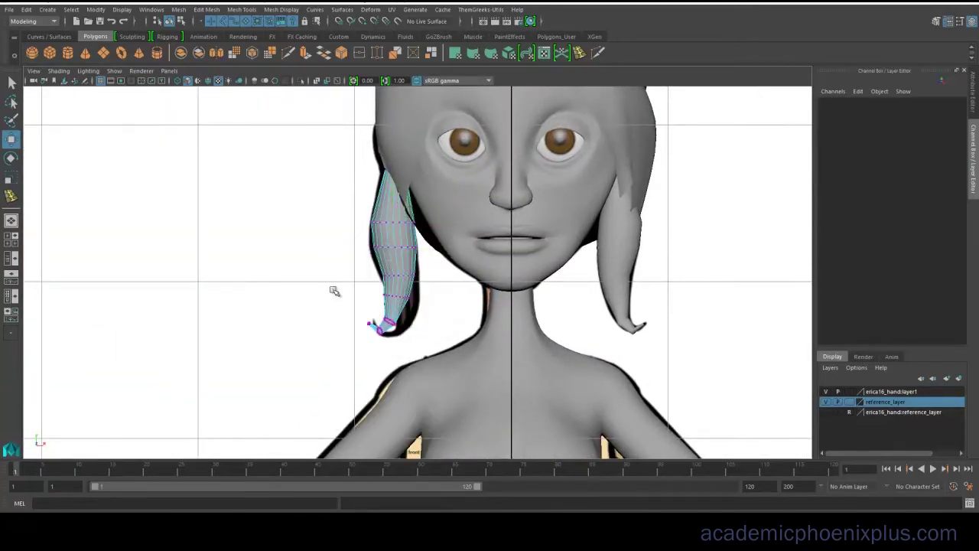
{"action": "left_click_drag", "start_coordinate": [439, 351], "coordinate": [439, 352]}
{"action": "left_click_drag", "start_coordinate": [436, 315], "coordinate": [450, 315]}
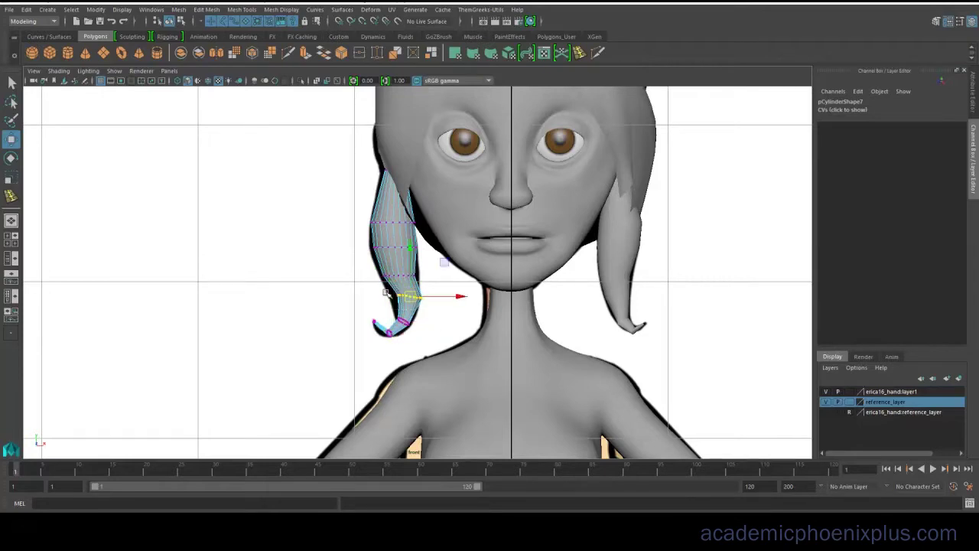
Step: Scale and reposition the vertex row just above the mirrored lock's curl to fit the front reference
{"action": "left_click_drag", "start_coordinate": [410, 297], "coordinate": [352, 297]}
{"action": "key", "text": "r"}
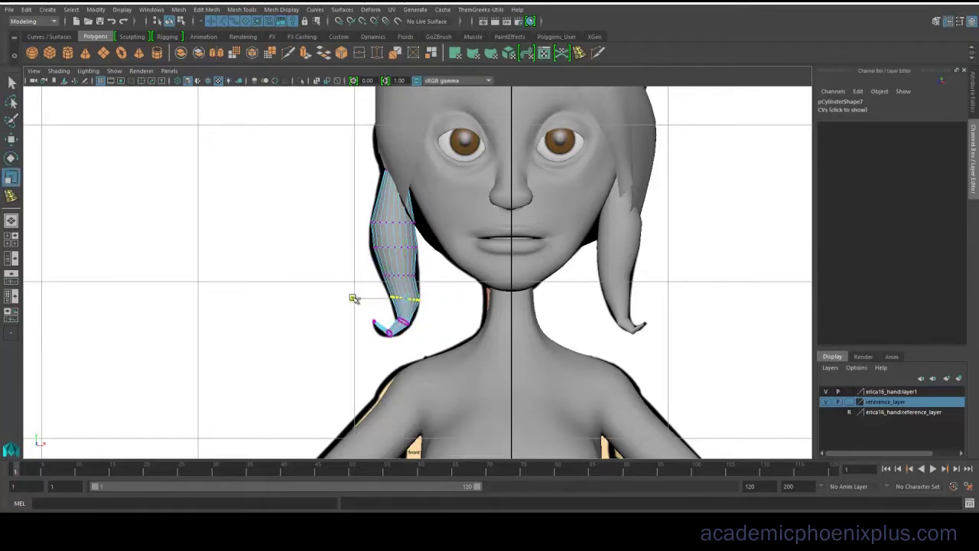
{"action": "key", "text": "w"}
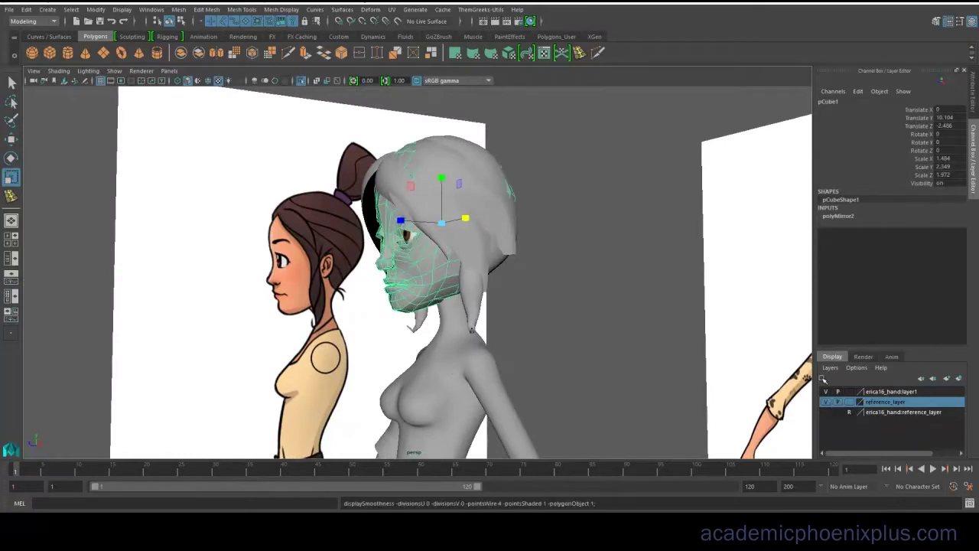
Step: Isolate the head mesh together with the side reference plane and select the head in the side view
{"action": "left_click", "coordinate": [717, 148]}
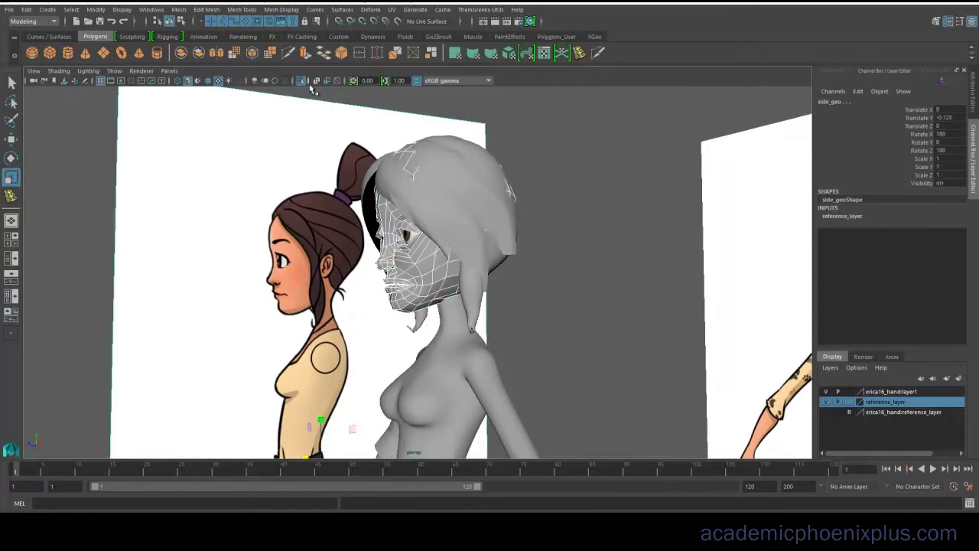
{"action": "left_click", "coordinate": [302, 81]}
{"action": "left_click", "coordinate": [486, 263]}
{"action": "left_click_drag", "start_coordinate": [457, 257], "coordinate": [525, 204], "text": "alt"}
{"action": "right_click_drag", "start_coordinate": [525, 203], "coordinate": [555, 262], "text": "alt"}
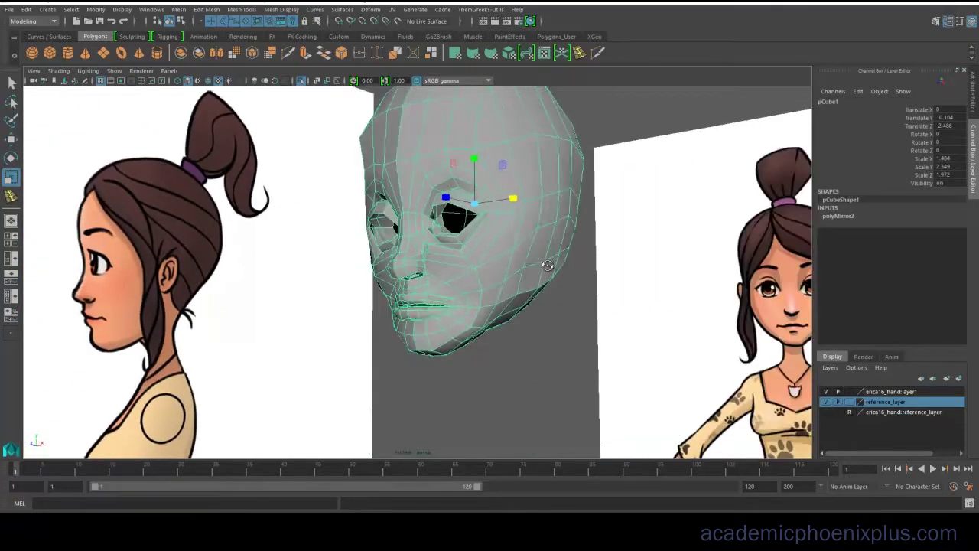
{"action": "left_click_drag", "start_coordinate": [490, 252], "coordinate": [539, 273], "text": "alt"}
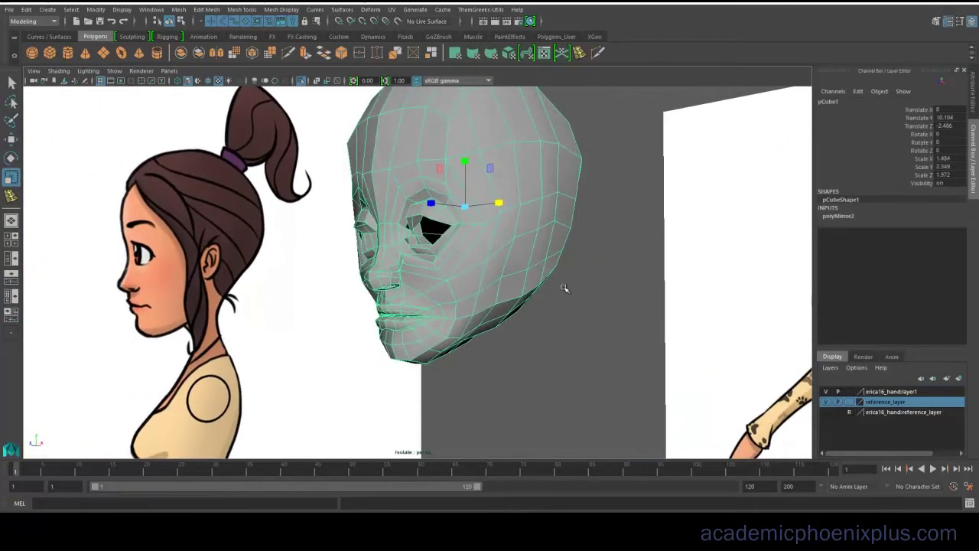
{"action": "key", "text": "space"}
{"action": "key", "text": "space"}
{"action": "right_click_drag", "start_coordinate": [459, 198], "coordinate": [604, 238], "text": "alt"}
{"action": "middle_click_drag", "start_coordinate": [498, 205], "coordinate": [498, 234], "text": "alt"}
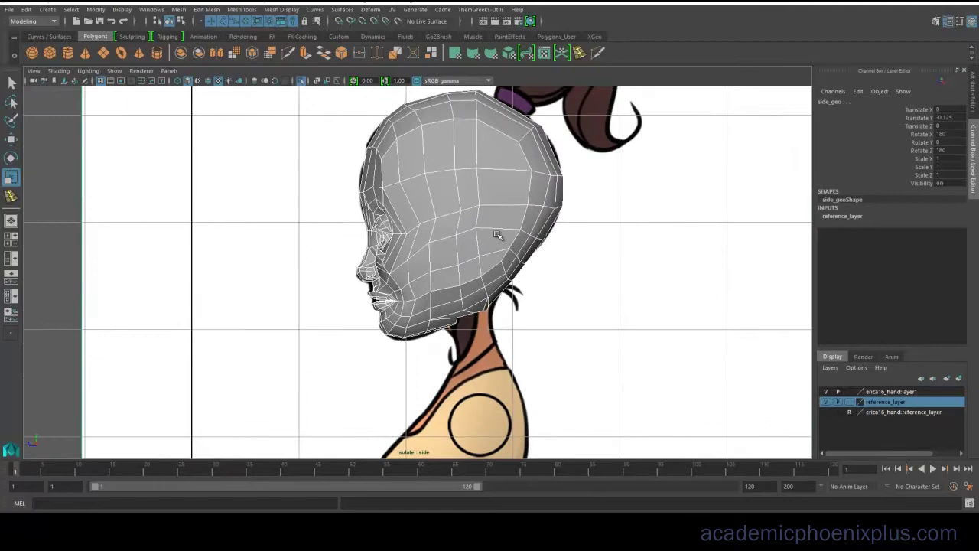
{"action": "left_click", "coordinate": [498, 235]}
{"action": "key", "text": "w"}
{"action": "left_click_drag", "start_coordinate": [407, 212], "coordinate": [550, 212]}
{"action": "key", "text": "ctrl+z"}
Step: Raise the transparency of the head's lambert2 material to see the ear in the side reference through the mesh
{"action": "key", "text": "ctrl+a"}
{"action": "left_click", "coordinate": [960, 100]}
{"action": "left_click", "coordinate": [961, 100]}
{"action": "left_click", "coordinate": [961, 100]}
{"action": "left_click", "coordinate": [933, 101]}
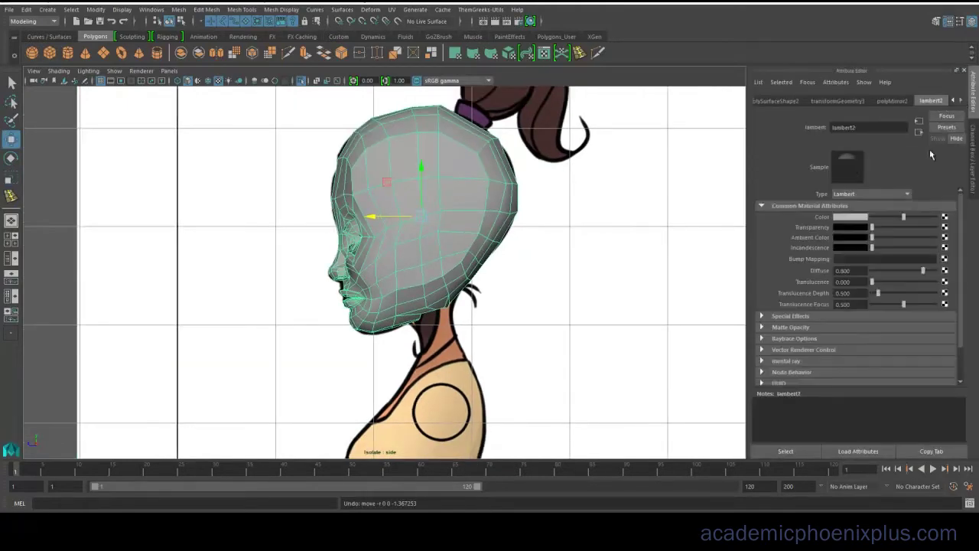
{"action": "left_click_drag", "start_coordinate": [873, 228], "coordinate": [906, 227]}
Step: Switch the head mesh to component editing and make the lambert2 material fully opaque again in the front view
{"action": "right_click_drag", "start_coordinate": [454, 242], "coordinate": [572, 255]}
{"action": "key", "text": "space"}
{"action": "key", "text": "space"}
{"action": "middle_click_drag", "start_coordinate": [572, 255], "coordinate": [526, 292], "text": "alt"}
{"action": "left_click", "coordinate": [929, 101]}
{"action": "left_click_drag", "start_coordinate": [905, 224], "coordinate": [771, 227]}
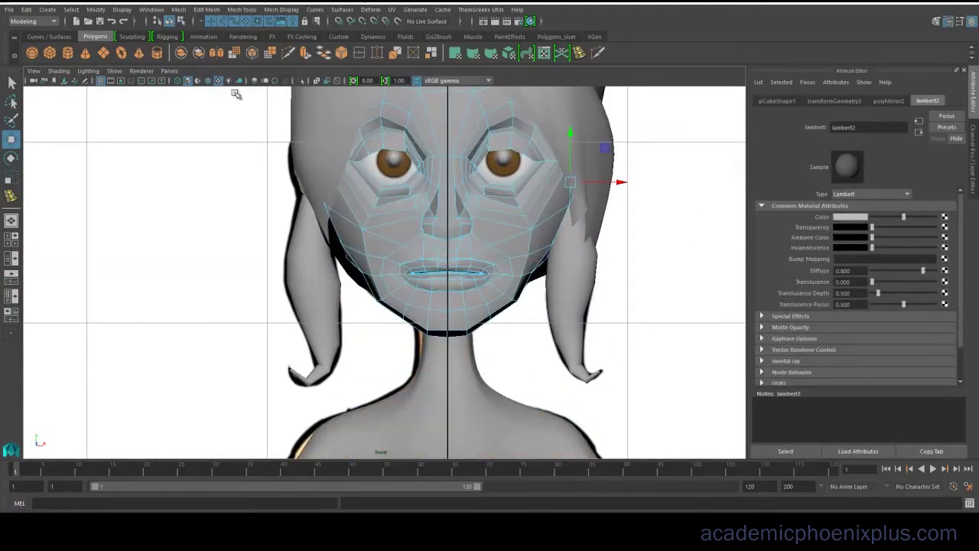
Step: Extrude the faces at the ear position on the side of the head outward by about 0.05
{"action": "middle_click_drag", "start_coordinate": [475, 136], "coordinate": [378, 211], "text": "alt"}
{"action": "key", "text": "space"}
{"action": "key", "text": "space"}
{"action": "left_click_drag", "start_coordinate": [557, 197], "coordinate": [697, 196], "text": "alt"}
{"action": "left_click", "coordinate": [490, 173]}
{"action": "key", "text": "ctrl+e"}
{"action": "left_click_drag", "start_coordinate": [536, 238], "coordinate": [545, 238]}
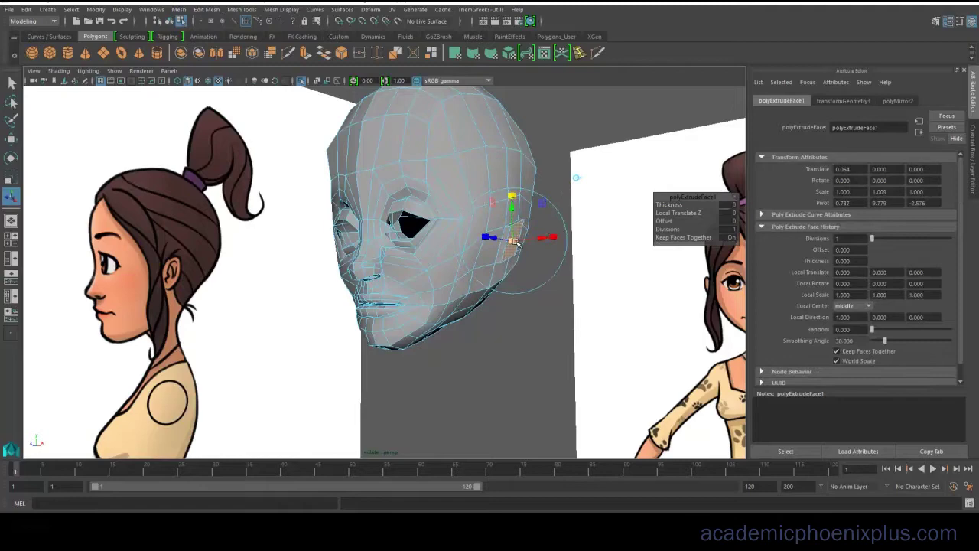
Step: Extrude the ear faces a second time, pulling them about 0.14 outward and enlarging them to about 1.5 times
{"action": "left_click_drag", "start_coordinate": [511, 200], "coordinate": [545, 223], "text": "alt"}
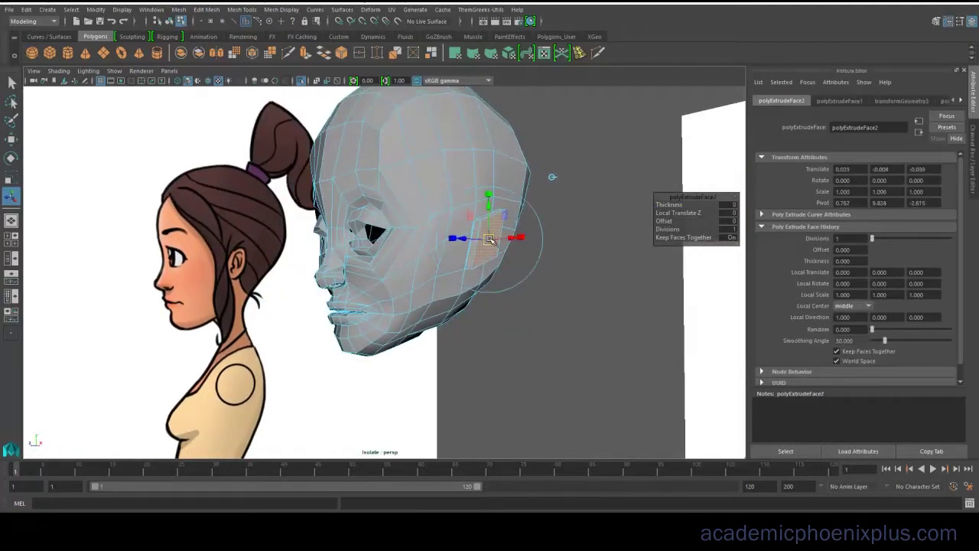
{"action": "key", "text": "w"}
{"action": "left_click_drag", "start_coordinate": [495, 239], "coordinate": [518, 231]}
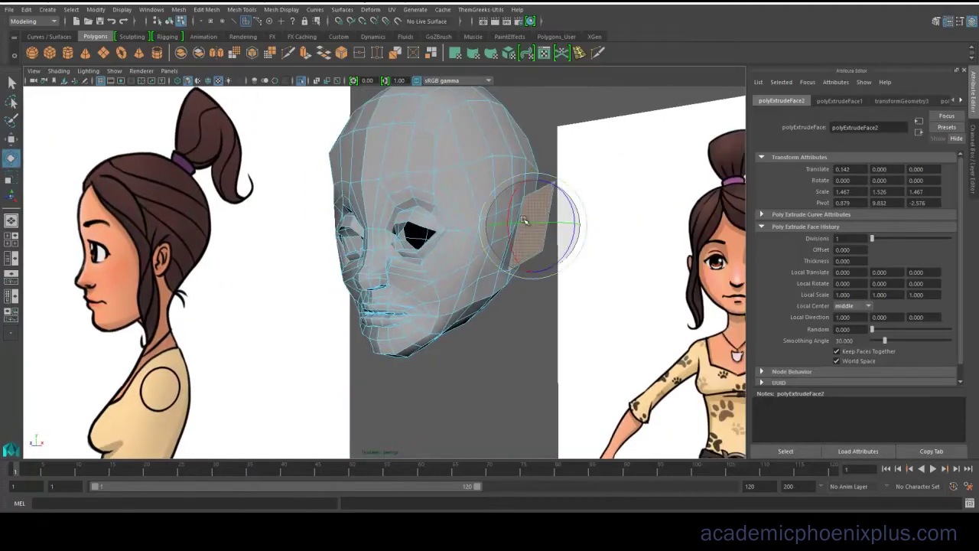
Step: Check the extruded ear shape in smooth preview and return to the unsmoothed display
{"action": "left_click_drag", "start_coordinate": [549, 312], "coordinate": [520, 291], "text": "alt"}
{"action": "key", "text": "3"}
{"action": "left_click", "coordinate": [556, 307]}
{"action": "left_click", "coordinate": [529, 257]}
{"action": "key", "text": "1"}
Step: Extrude the ear's outer faces twice, scaling the last extrusion to about 0.45 and pushing it inward to hollow the ear
{"action": "left_click_drag", "start_coordinate": [689, 210], "coordinate": [492, 219], "text": "alt"}
{"action": "key", "text": "ctrl+e"}
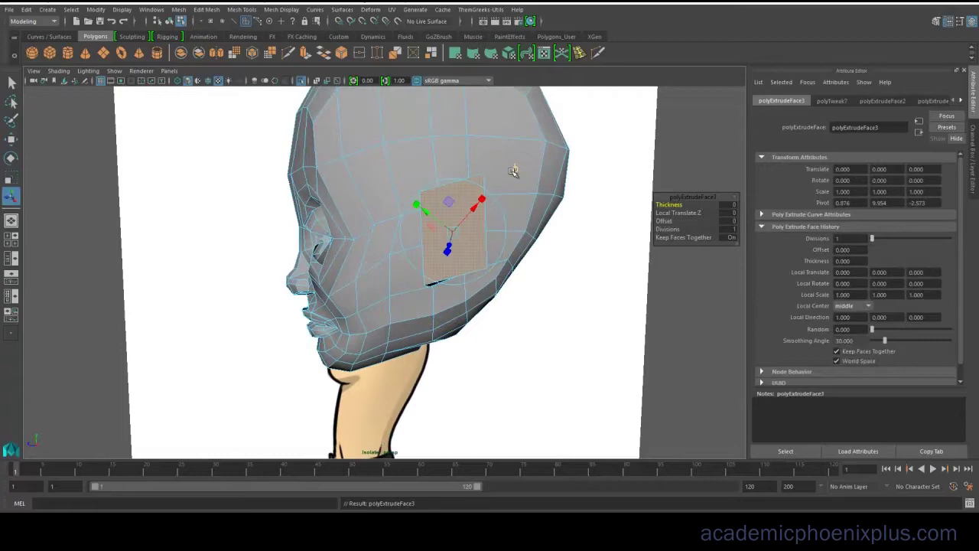
{"action": "left_click_drag", "start_coordinate": [452, 233], "coordinate": [564, 236], "text": "alt"}
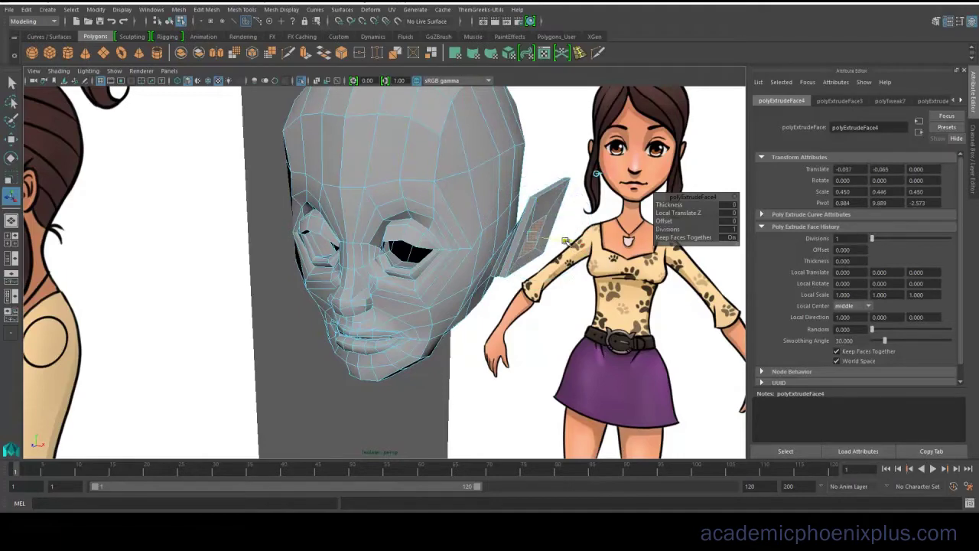
{"action": "left_click_drag", "start_coordinate": [529, 204], "coordinate": [536, 245]}
{"action": "key", "text": "w"}
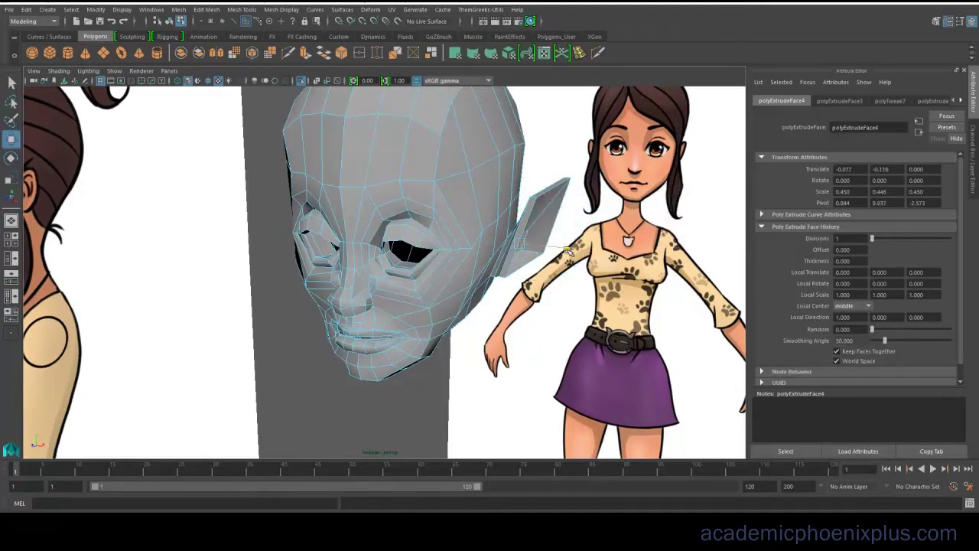
Step: Isolate the smoothed head with the front reference in the front view and compare the ear with the drawing
{"action": "key", "text": "3"}
{"action": "left_click_drag", "start_coordinate": [482, 279], "coordinate": [519, 272], "text": "alt"}
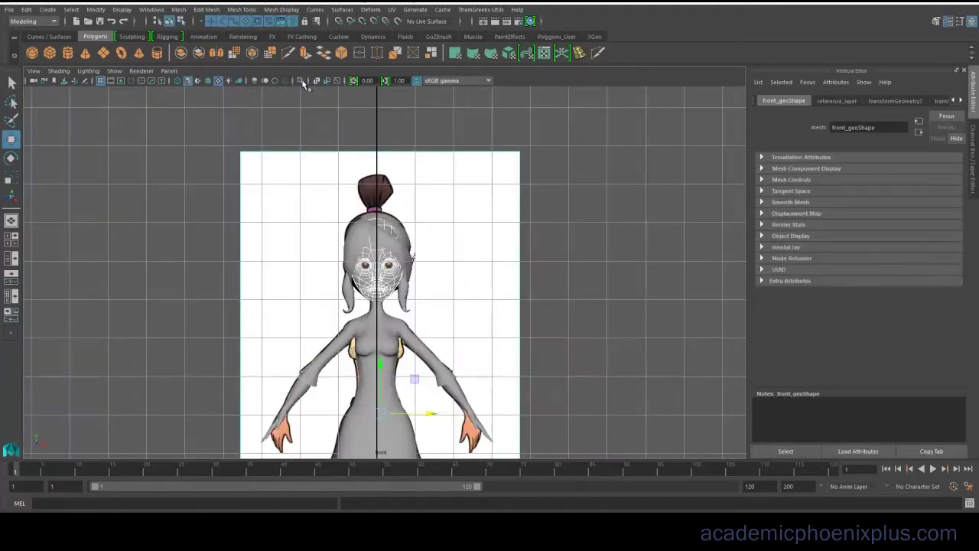
{"action": "left_click", "coordinate": [301, 81]}
{"action": "key", "text": "f"}
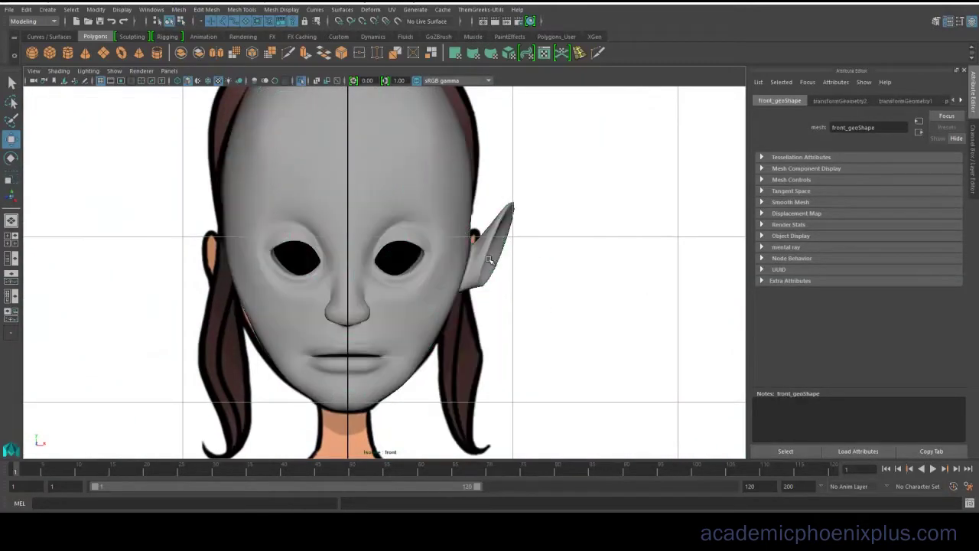
Step: Move the ear's outer vertices inward toward the head in the front view to match the reference ear
{"action": "key", "text": "1"}
{"action": "left_click", "coordinate": [490, 270]}
{"action": "key", "text": "1"}
{"action": "right_click_drag", "start_coordinate": [500, 259], "coordinate": [448, 256]}
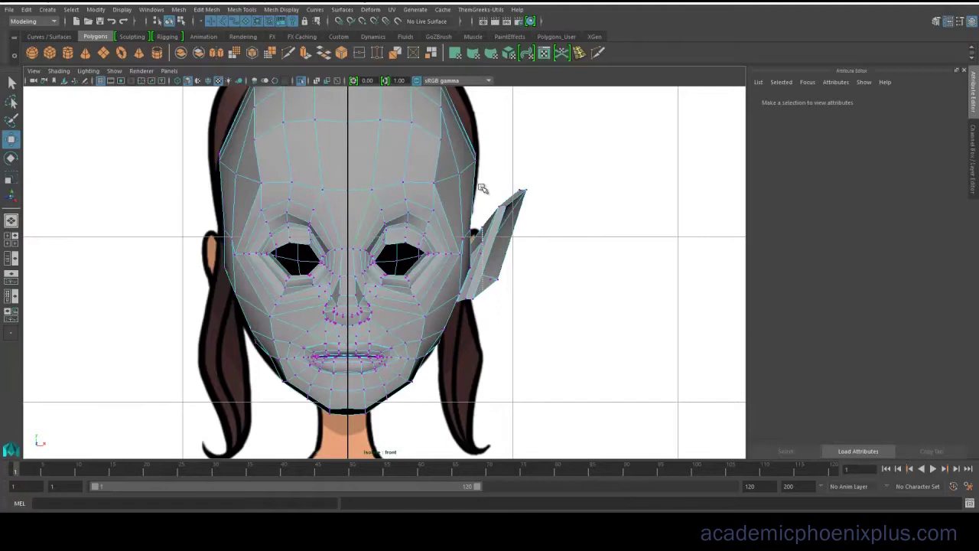
{"action": "left_click_drag", "start_coordinate": [537, 288], "coordinate": [495, 184]}
{"action": "left_click", "coordinate": [539, 220]}
{"action": "left_click_drag", "start_coordinate": [541, 222], "coordinate": [494, 184]}
{"action": "left_click_drag", "start_coordinate": [514, 199], "coordinate": [504, 212]}
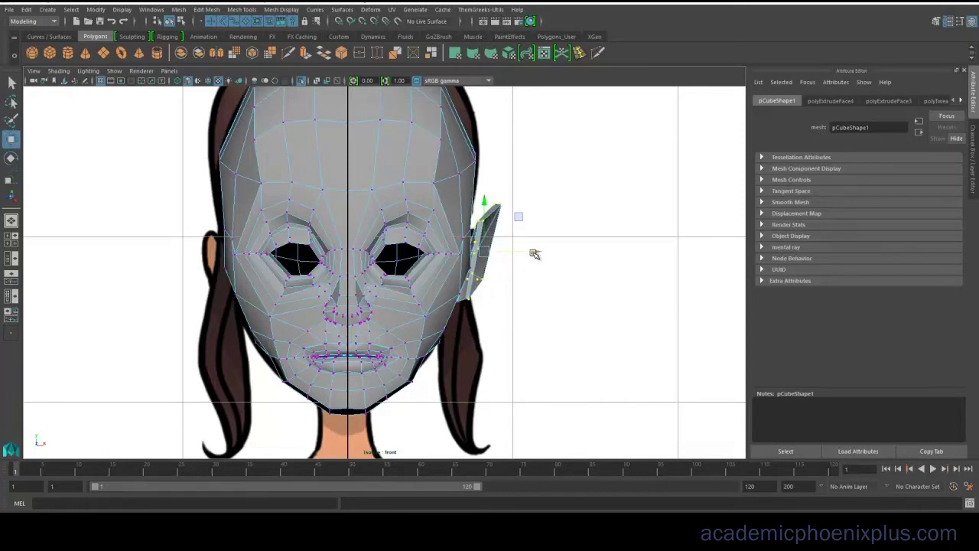
Step: Scale the ear's outer vertices vertically in the perspective view to shorten the ear
{"action": "key", "text": "space"}
{"action": "key", "text": "space"}
{"action": "left_click_drag", "start_coordinate": [612, 187], "coordinate": [470, 199], "text": "alt"}
{"action": "key", "text": "r"}
{"action": "left_click_drag", "start_coordinate": [429, 163], "coordinate": [428, 314]}
{"action": "key", "text": "w"}
{"action": "key", "text": "q"}
{"action": "key", "text": "r"}
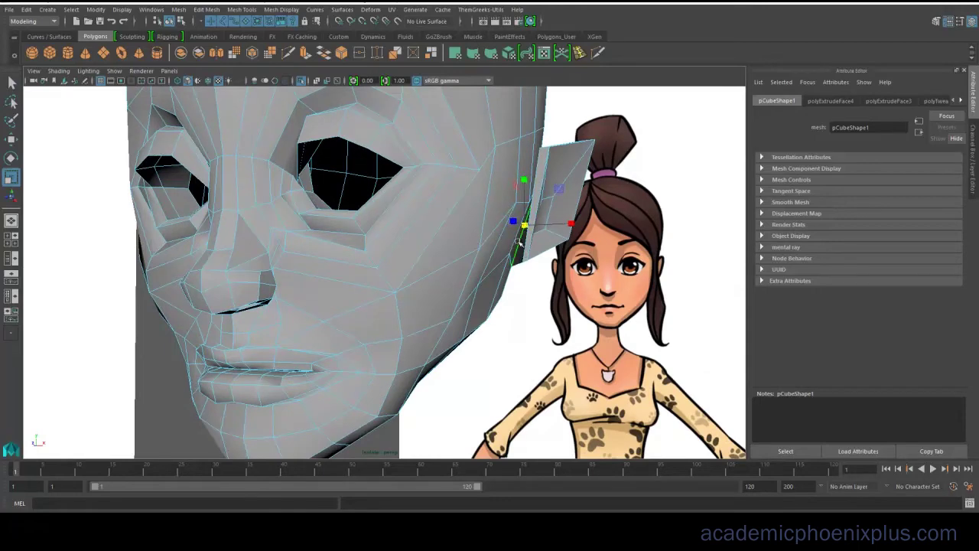
{"action": "mouse_move", "coordinate": [517, 219]}
{"action": "left_mouse_down", "text": "alt"}
{"action": "mouse_move", "coordinate": [509, 222]}
{"action": "mouse_move", "coordinate": [524, 218]}
{"action": "mouse_move", "coordinate": [519, 208]}
{"action": "left_mouse_up", "text": "alt"}
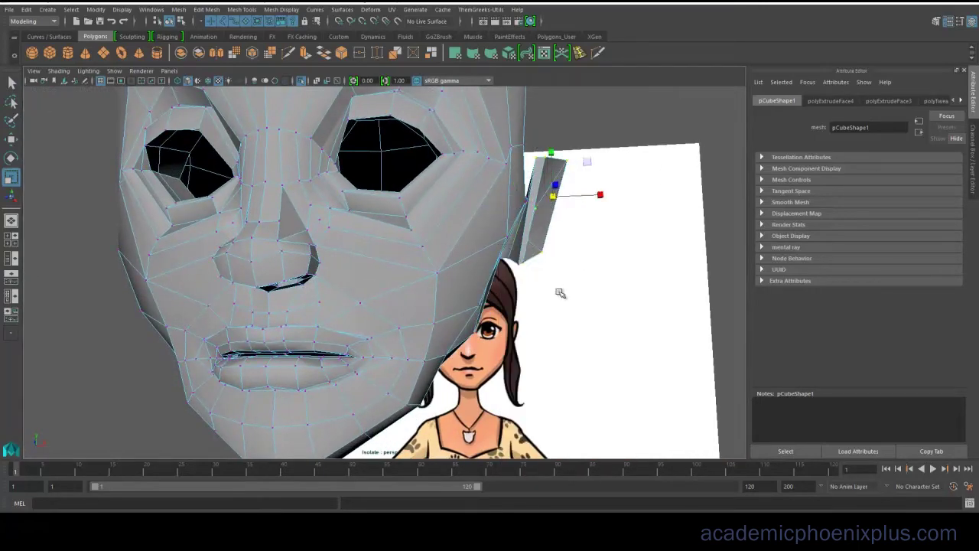
{"action": "left_click_drag", "start_coordinate": [509, 249], "coordinate": [536, 291], "text": "alt"}
{"action": "key", "text": "w"}
{"action": "key", "text": "ctrl+z"}
Step: Adjust the ear's vertices against the front reference drawing
{"action": "key", "text": "space"}
{"action": "key", "text": "space"}
{"action": "right_click_drag", "start_coordinate": [261, 407], "coordinate": [559, 367], "text": "alt"}
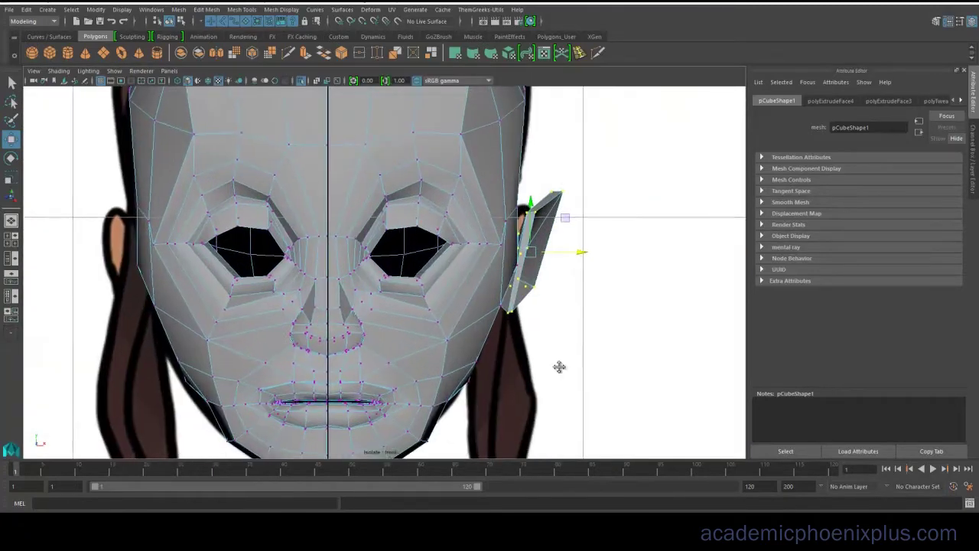
{"action": "middle_click_drag", "start_coordinate": [559, 367], "coordinate": [507, 377], "text": "alt"}
{"action": "left_click_drag", "start_coordinate": [471, 198], "coordinate": [539, 210]}
Step: Insert two edge loops through the ear, one vertical and one horizontal, and check them in smooth preview
{"action": "key", "text": "space"}
{"action": "key", "text": "space"}
{"action": "left_click_drag", "start_coordinate": [673, 239], "coordinate": [503, 268], "text": "alt"}
{"action": "left_click", "coordinate": [579, 53]}
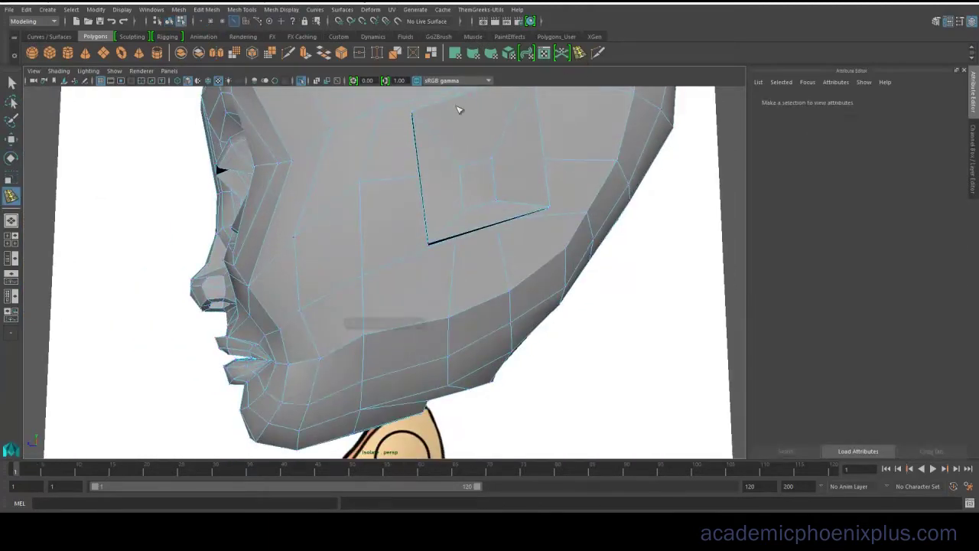
{"action": "left_click", "coordinate": [462, 103]}
{"action": "left_click_drag", "start_coordinate": [459, 164], "coordinate": [503, 214], "text": "alt"}
{"action": "left_click", "coordinate": [494, 273]}
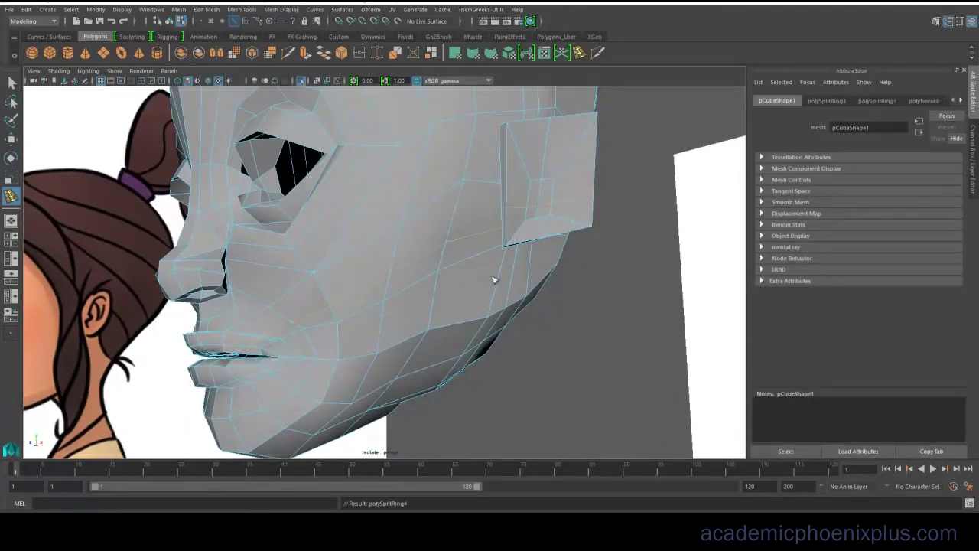
{"action": "left_click_drag", "start_coordinate": [494, 273], "coordinate": [566, 280], "text": "alt"}
{"action": "key", "text": "3"}
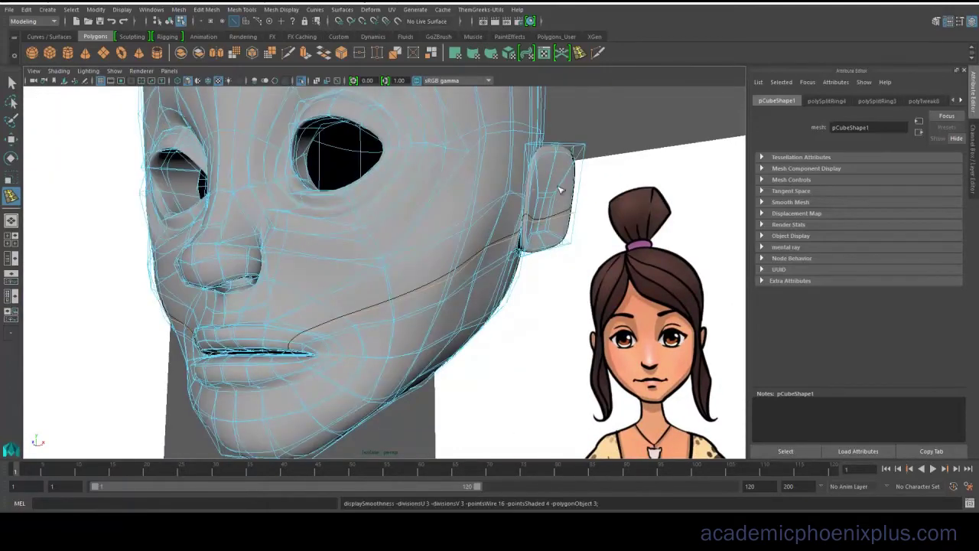
Step: Lower the ear's two upper corner vertices and scale them closer together to round the top
{"action": "left_click", "coordinate": [153, 136]}
{"action": "left_click", "coordinate": [522, 202]}
{"action": "left_click_drag", "start_coordinate": [491, 244], "coordinate": [512, 184], "text": "alt"}
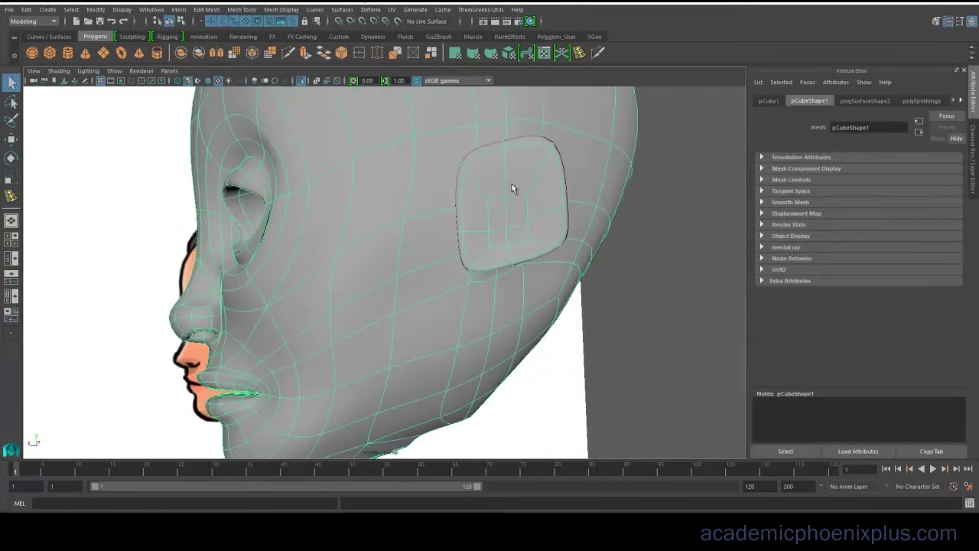
{"action": "right_click_drag", "start_coordinate": [512, 184], "coordinate": [492, 180]}
{"action": "key", "text": "ctrl+z"}
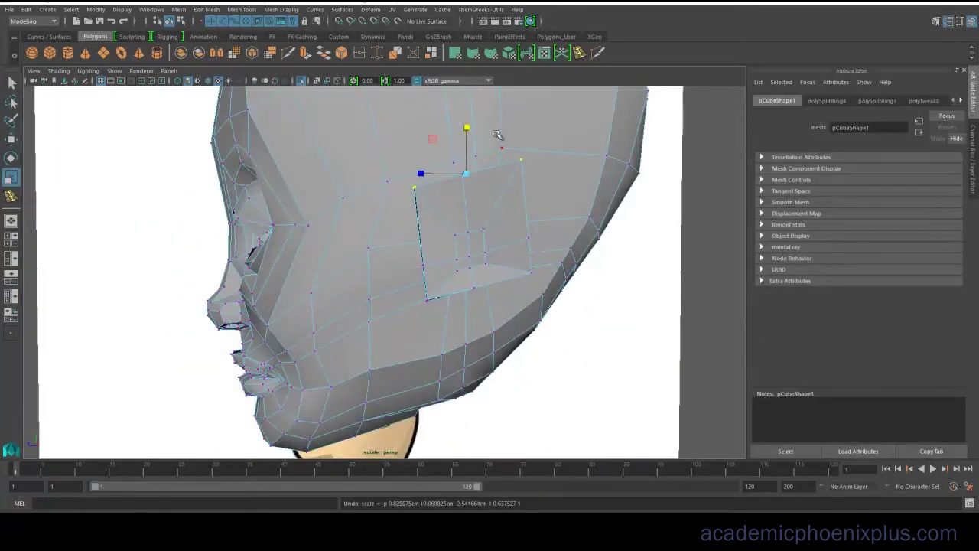
{"action": "key", "text": "w"}
{"action": "left_click_drag", "start_coordinate": [467, 127], "coordinate": [467, 159]}
{"action": "key", "text": "r"}
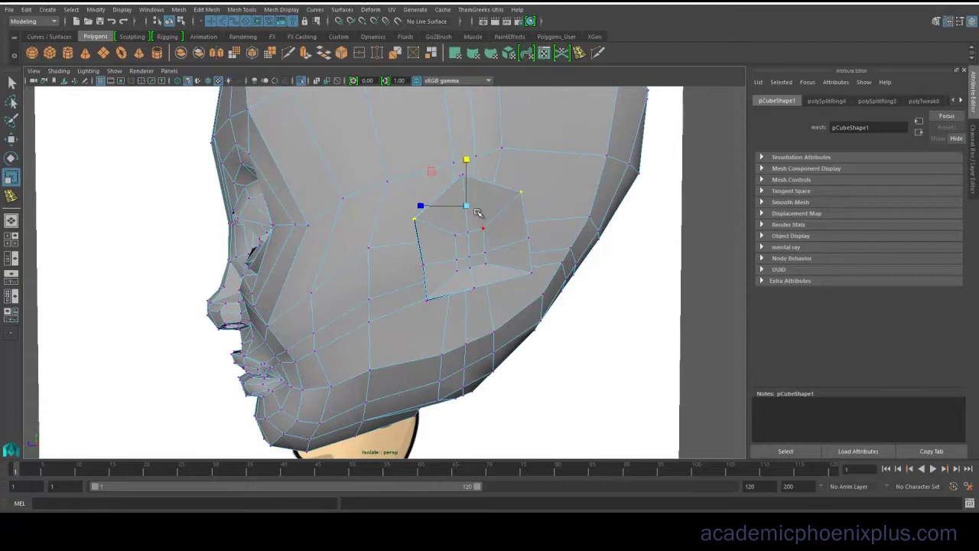
{"action": "left_click_drag", "start_coordinate": [466, 206], "coordinate": [451, 208]}
Step: Scale the ear's two lower corner vertices closer together to round the bottom of the ear
{"action": "left_click", "coordinate": [433, 301]}
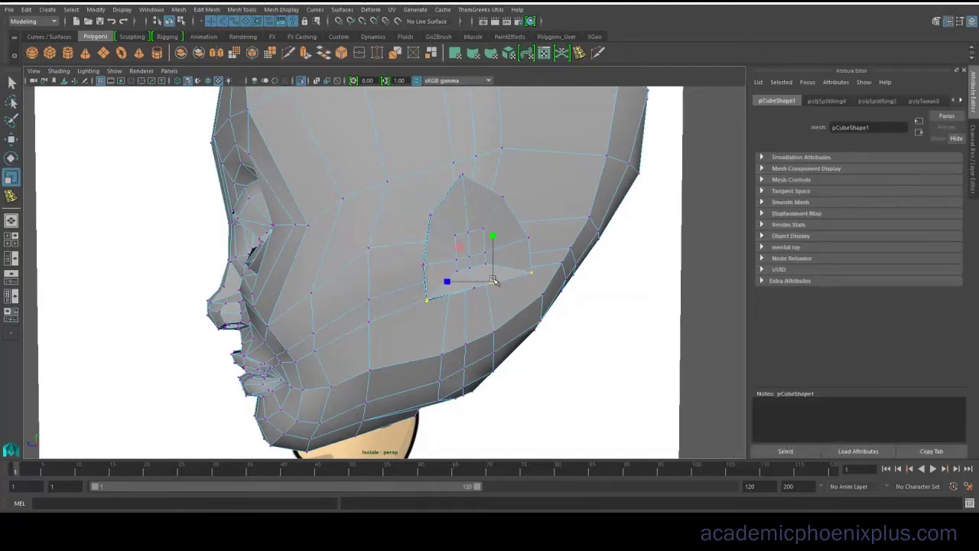
{"action": "key", "text": "ctrl+z"}
{"action": "left_click_drag", "start_coordinate": [461, 283], "coordinate": [454, 289]}
{"action": "key", "text": "ctrl+z"}
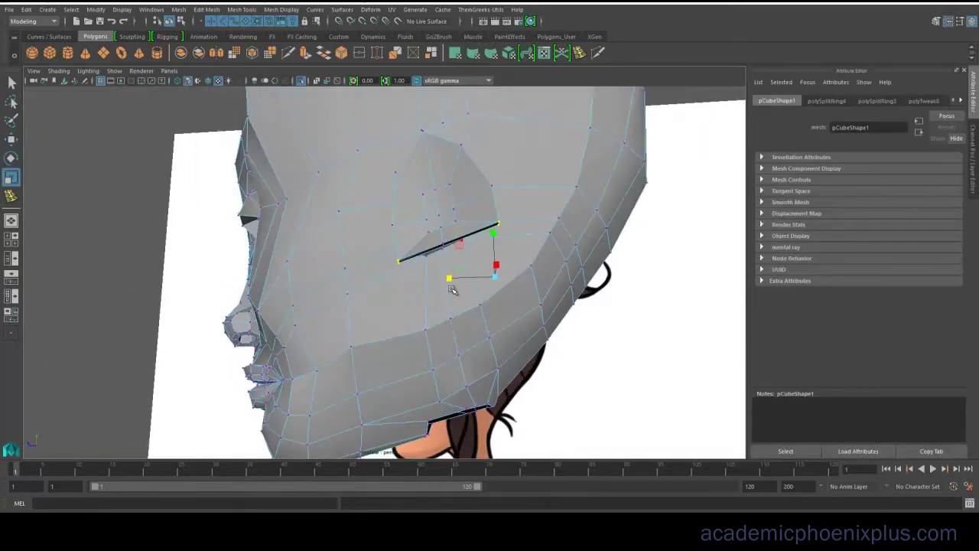
{"action": "left_click_drag", "start_coordinate": [486, 241], "coordinate": [477, 270], "text": "alt"}
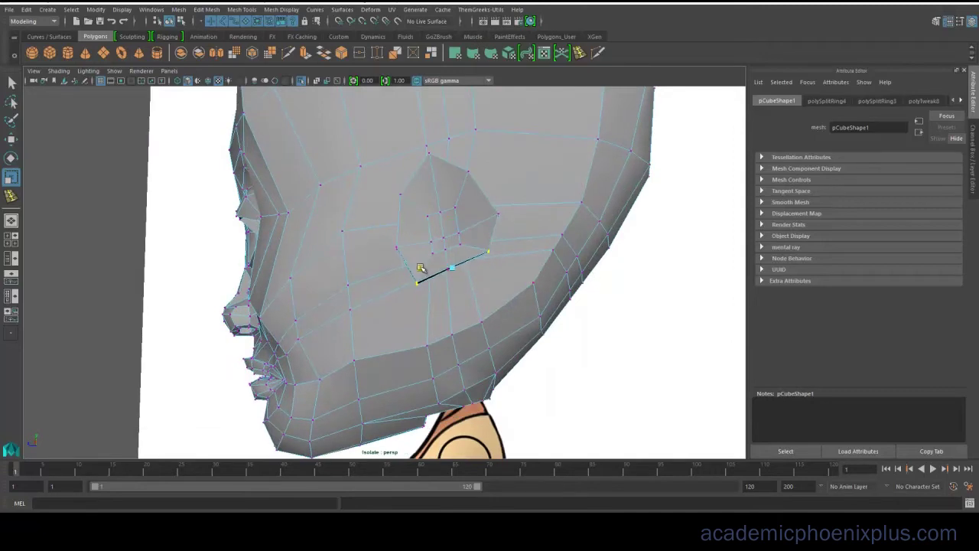
{"action": "key", "text": "w"}
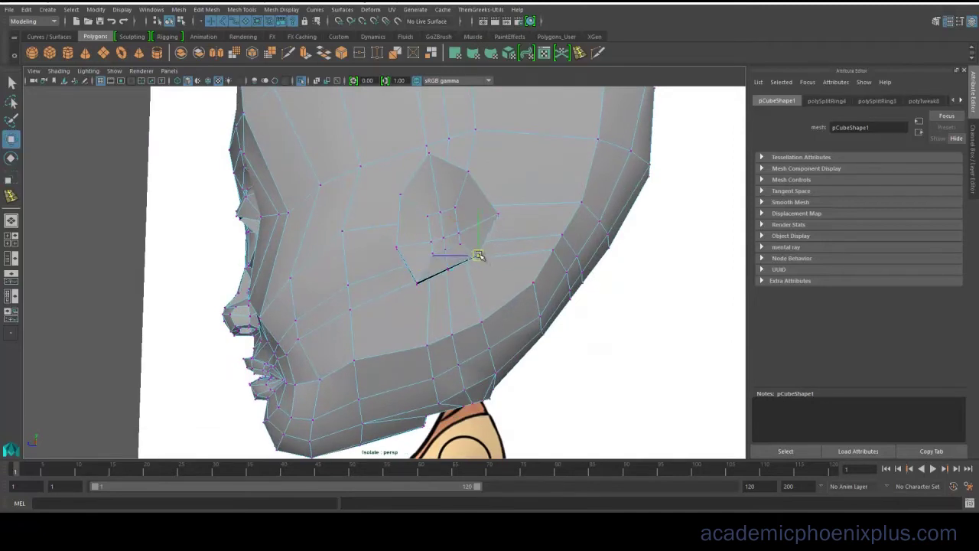
{"action": "key", "text": "ctrl+z"}
Step: Examine the rounded ear in smooth preview from the front and the side of the head
{"action": "left_click_drag", "start_coordinate": [426, 281], "coordinate": [463, 164], "text": "alt"}
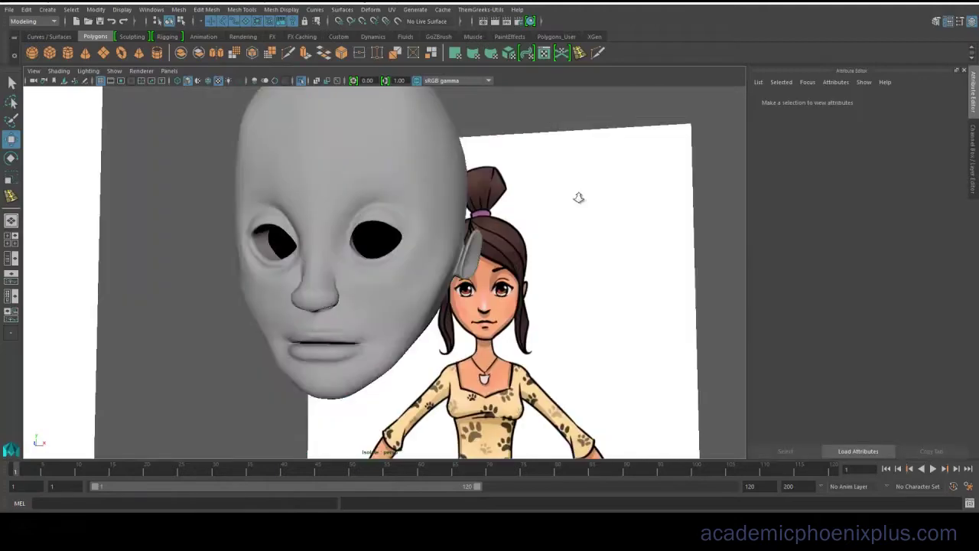
{"action": "left_click_drag", "start_coordinate": [579, 196], "coordinate": [444, 220], "text": "alt"}
{"action": "key", "text": "ctrl+z"}
{"action": "right_click_drag", "start_coordinate": [528, 263], "coordinate": [688, 317], "text": "alt"}
{"action": "middle_click_drag", "start_coordinate": [601, 280], "coordinate": [516, 267], "text": "alt"}
{"action": "key", "text": "ctrl+z"}
{"action": "key", "text": "ctrl+z"}
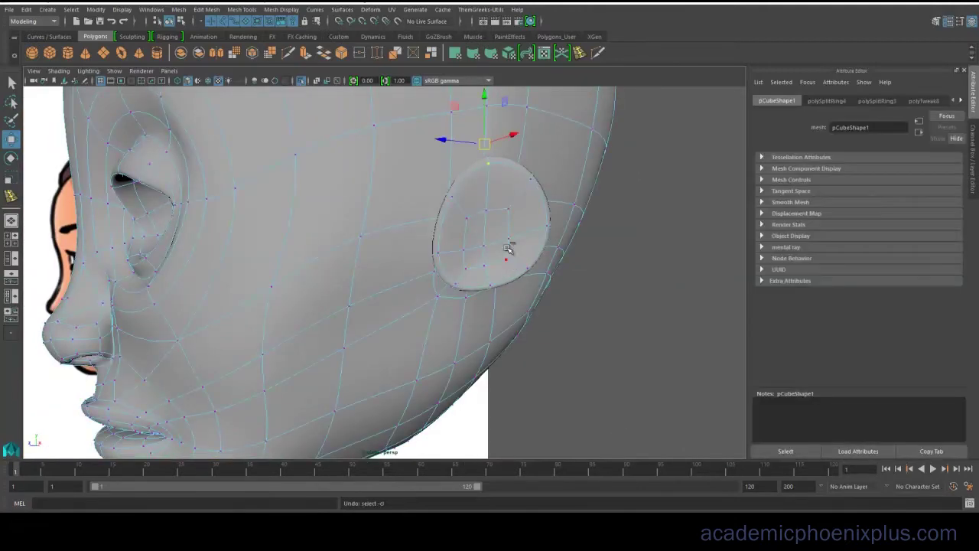
{"action": "right_click_drag", "start_coordinate": [560, 233], "coordinate": [482, 225], "text": "alt"}
{"action": "left_click_drag", "start_coordinate": [482, 225], "coordinate": [441, 230], "text": "alt"}
Step: Scale the ear's upper inner faces slightly smaller along the vertical axis in the unsmoothed display
{"action": "right_click_drag", "start_coordinate": [442, 230], "coordinate": [442, 259]}
{"action": "left_click", "coordinate": [442, 219]}
{"action": "key", "text": "1"}
{"action": "right_click_drag", "start_coordinate": [505, 261], "coordinate": [605, 244], "text": "alt"}
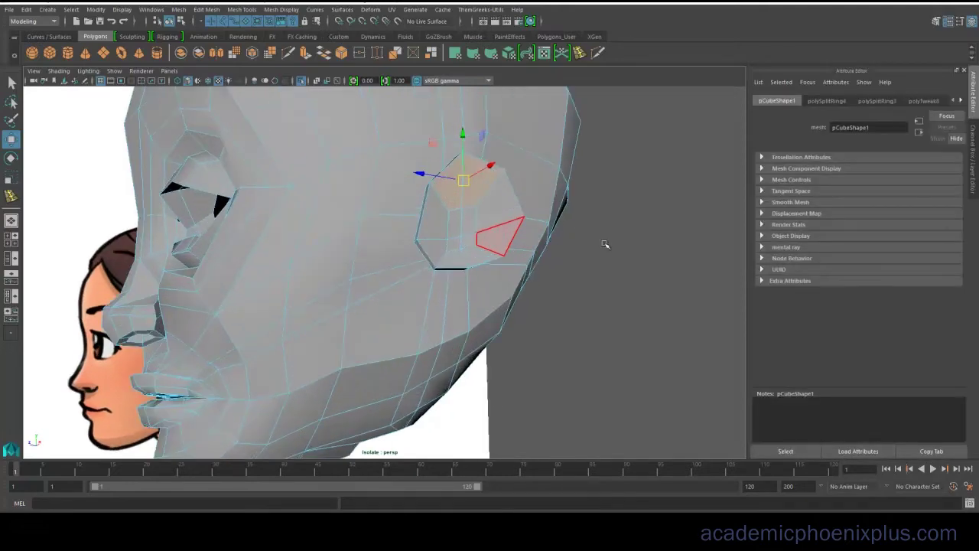
{"action": "left_click_drag", "start_coordinate": [463, 162], "coordinate": [508, 180], "text": "alt"}
{"action": "left_click_drag", "start_coordinate": [520, 221], "coordinate": [411, 257], "text": "alt"}
{"action": "key", "text": "r"}
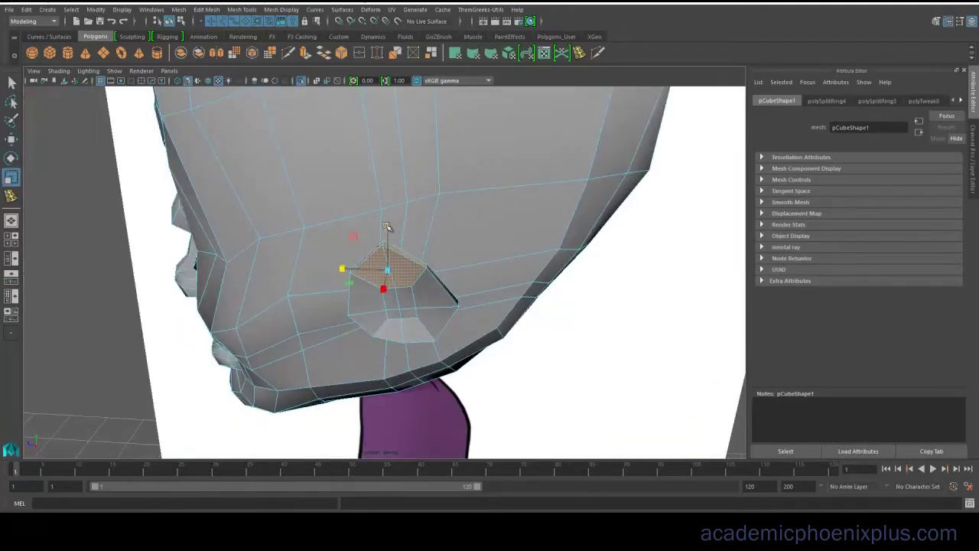
{"action": "left_click_drag", "start_coordinate": [388, 214], "coordinate": [388, 224]}
{"action": "key", "text": "w"}
Step: Insert an edge loop around the ear just inside its outer edge to define the rim
{"action": "left_click", "coordinate": [12, 197]}
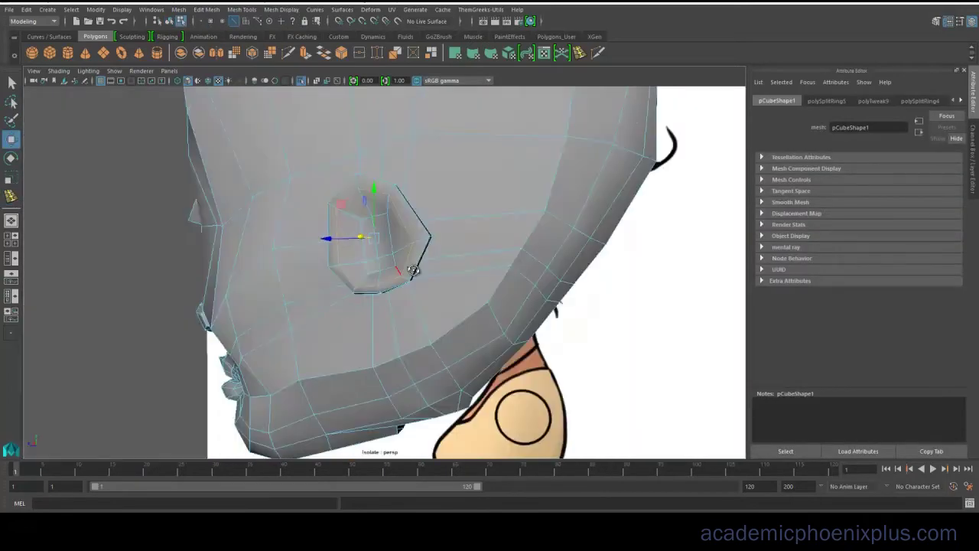
{"action": "left_click_drag", "start_coordinate": [413, 270], "coordinate": [471, 264], "text": "alt"}
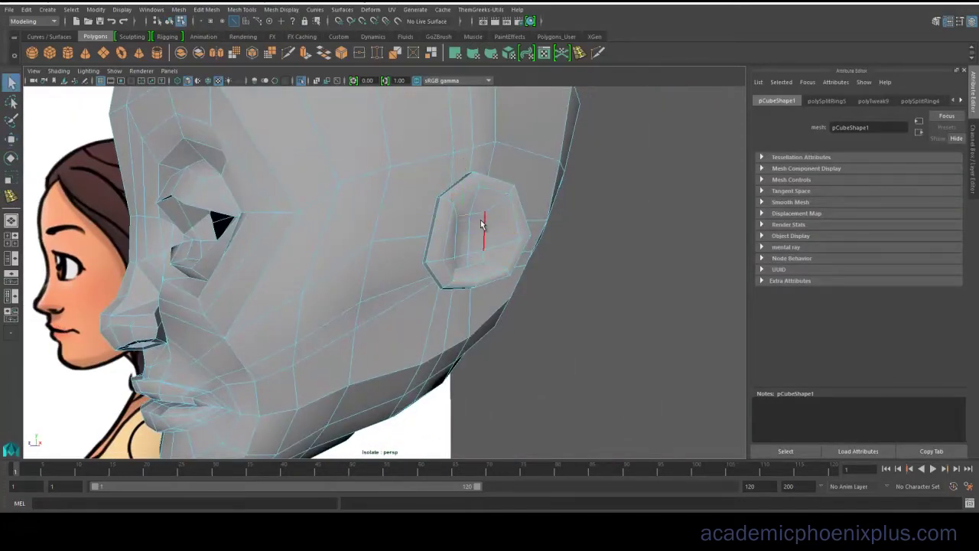
{"action": "mouse_move", "coordinate": [471, 225]}
{"action": "left_mouse_down", "text": "alt"}
{"action": "mouse_move", "coordinate": [457, 236]}
{"action": "mouse_move", "coordinate": [461, 249]}
{"action": "mouse_move", "coordinate": [472, 240]}
{"action": "left_mouse_up", "text": "alt"}
Step: Extrude the small faces at the centre of the ear about 0.09 inward, shrinking them slightly, to form the ear hole
{"action": "right_click_drag", "start_coordinate": [472, 238], "coordinate": [471, 271]}
{"action": "left_click", "coordinate": [470, 274]}
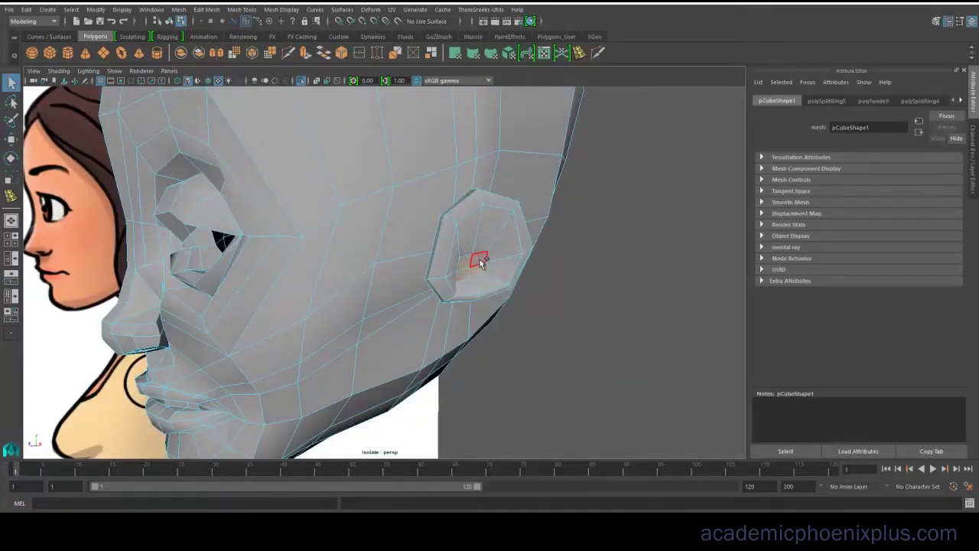
{"action": "key", "text": "ctrl+e"}
{"action": "left_click_drag", "start_coordinate": [497, 292], "coordinate": [398, 218], "text": "alt"}
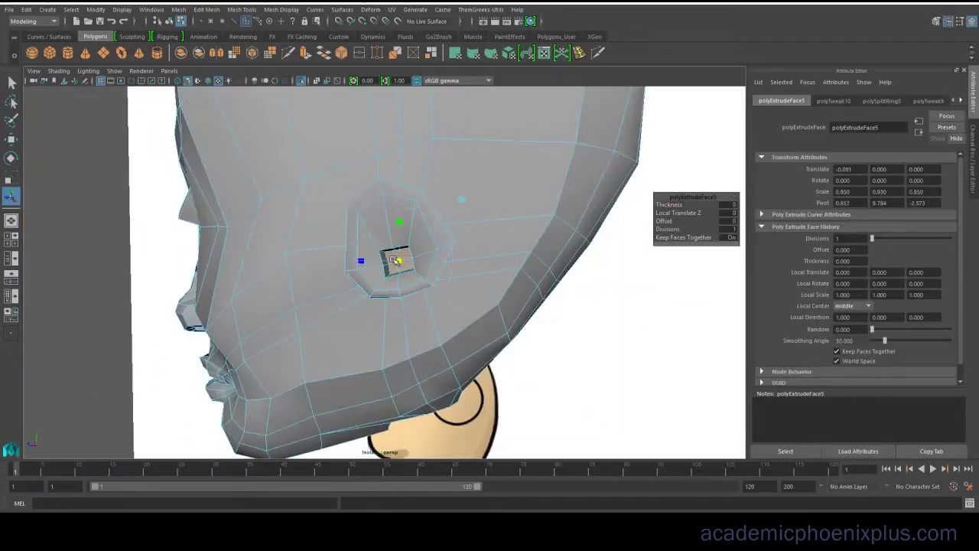
Step: Scale the vertices around the ear hole to round the opening and check the shape in smooth preview
{"action": "right_click_drag", "start_coordinate": [392, 246], "coordinate": [358, 247]}
{"action": "left_click", "coordinate": [393, 247]}
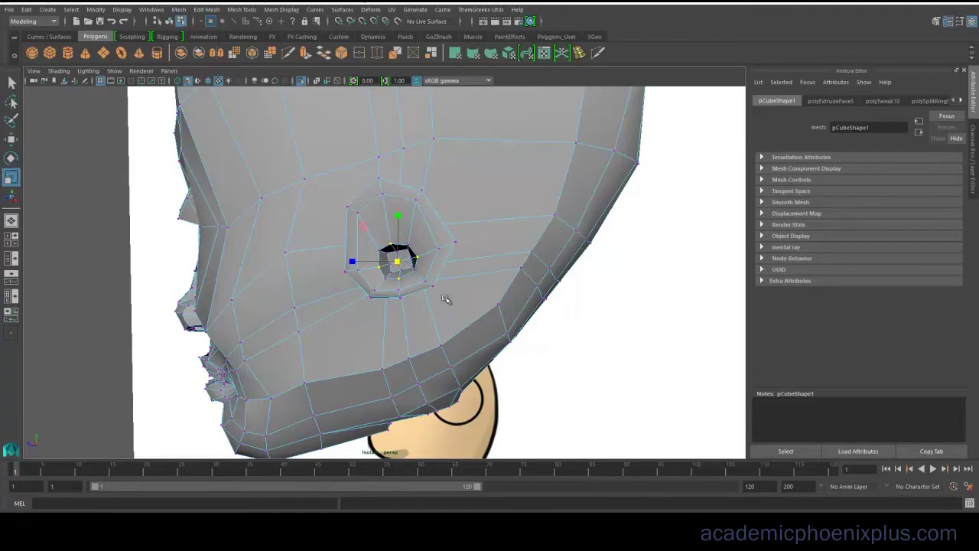
{"action": "key", "text": "3"}
{"action": "left_click_drag", "start_coordinate": [426, 290], "coordinate": [468, 287], "text": "alt"}
{"action": "right_click_drag", "start_coordinate": [519, 215], "coordinate": [562, 192]}
{"action": "left_click", "coordinate": [562, 192]}
{"action": "left_click_drag", "start_coordinate": [531, 318], "coordinate": [458, 336], "text": "alt"}
{"action": "left_click", "coordinate": [490, 222]}
{"action": "left_click_drag", "start_coordinate": [490, 221], "coordinate": [456, 241], "text": "alt"}
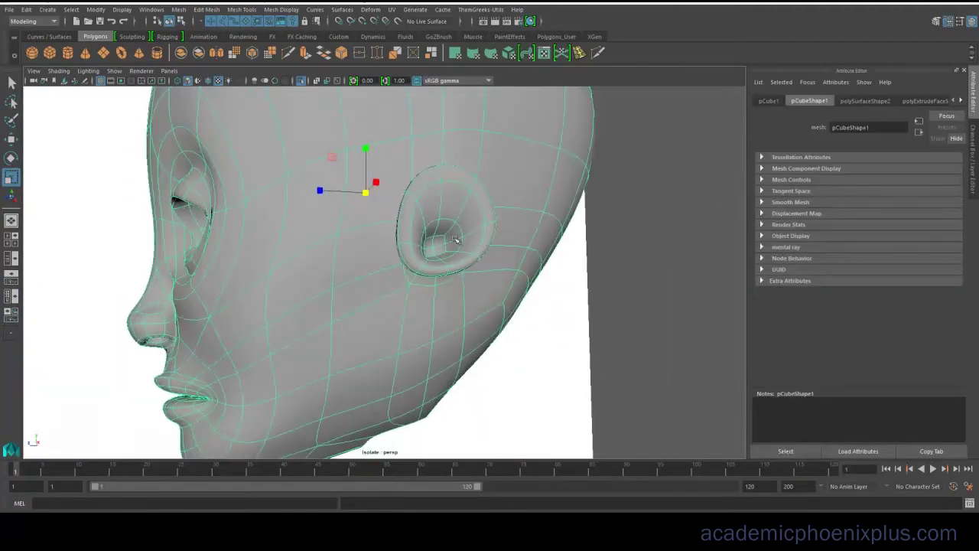
Step: Reposition two upper faces inside the ear bowl and check the ear in smooth preview
{"action": "right_click_drag", "start_coordinate": [451, 218], "coordinate": [454, 233]}
{"action": "left_click", "coordinate": [452, 201]}
{"action": "left_click", "coordinate": [430, 207], "text": "shift"}
{"action": "key", "text": "1"}
{"action": "key", "text": "w"}
{"action": "left_click_drag", "start_coordinate": [438, 255], "coordinate": [536, 208], "text": "alt"}
{"action": "left_click_drag", "start_coordinate": [536, 209], "coordinate": [493, 250], "text": "alt"}
{"action": "key", "text": "3"}
{"action": "left_click_drag", "start_coordinate": [485, 294], "coordinate": [530, 260], "text": "alt"}
{"action": "left_click", "coordinate": [545, 219]}
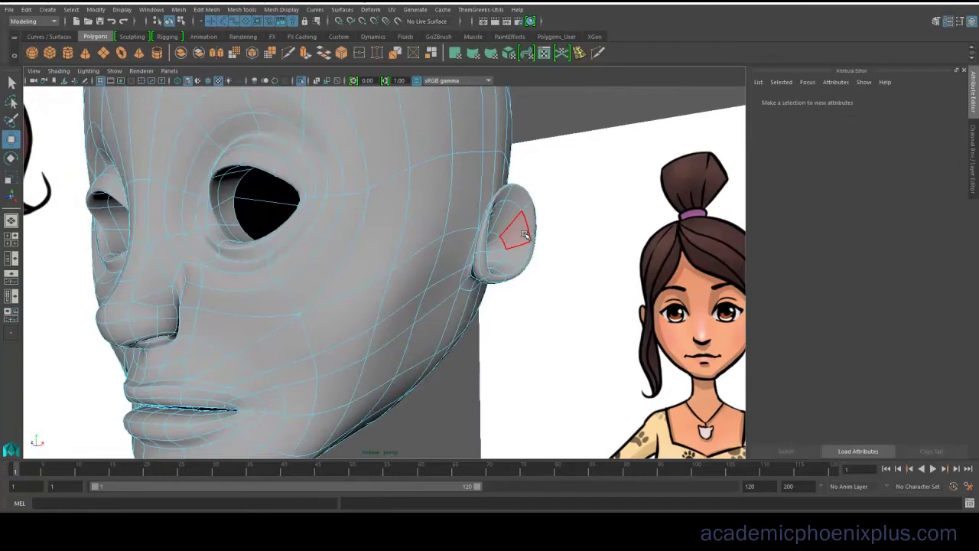
Step: Extrude the lower front face inside the ear toward the ear hole and scale it to form the tragus
{"action": "right_click_drag", "start_coordinate": [525, 234], "coordinate": [541, 218]}
{"action": "left_click_drag", "start_coordinate": [535, 223], "coordinate": [438, 268], "text": "alt"}
{"action": "right_click_drag", "start_coordinate": [431, 264], "coordinate": [429, 283]}
{"action": "left_click", "coordinate": [426, 287]}
{"action": "key", "text": "ctrl+e"}
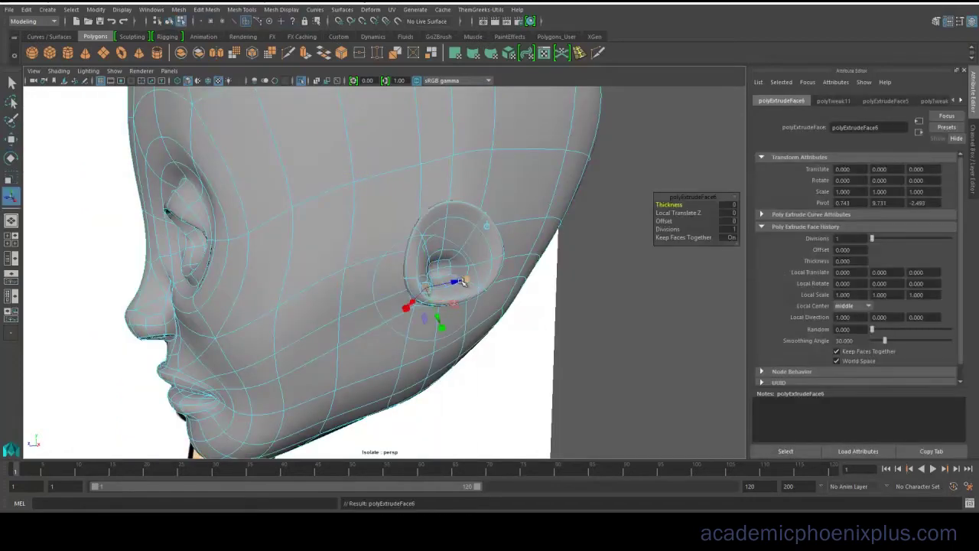
{"action": "left_click_drag", "start_coordinate": [466, 277], "coordinate": [483, 339], "text": "alt"}
{"action": "key", "text": "1"}
{"action": "key", "text": "r"}
{"action": "left_click_drag", "start_coordinate": [523, 306], "coordinate": [519, 304]}
{"action": "left_click_drag", "start_coordinate": [521, 306], "coordinate": [556, 168], "text": "alt"}
{"action": "key", "text": "e"}
Step: Insert another edge loop in the ear and adjust its shape with the scale and move tools
{"action": "left_click", "coordinate": [565, 56]}
{"action": "left_click", "coordinate": [532, 194]}
{"action": "key", "text": "r"}
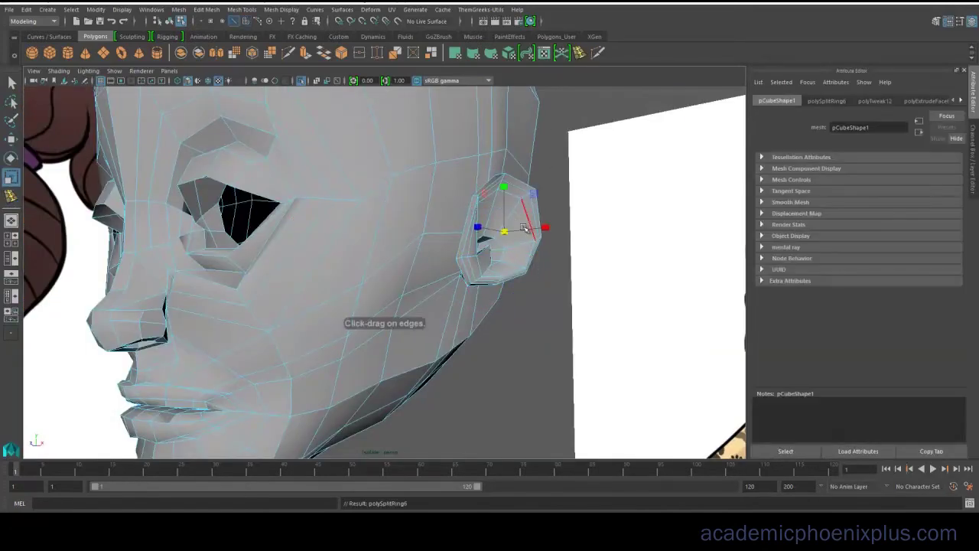
{"action": "key", "text": "w"}
{"action": "left_click_drag", "start_coordinate": [510, 267], "coordinate": [552, 260], "text": "alt"}
{"action": "left_click_drag", "start_coordinate": [552, 256], "coordinate": [344, 278]}
{"action": "key", "text": "F11"}
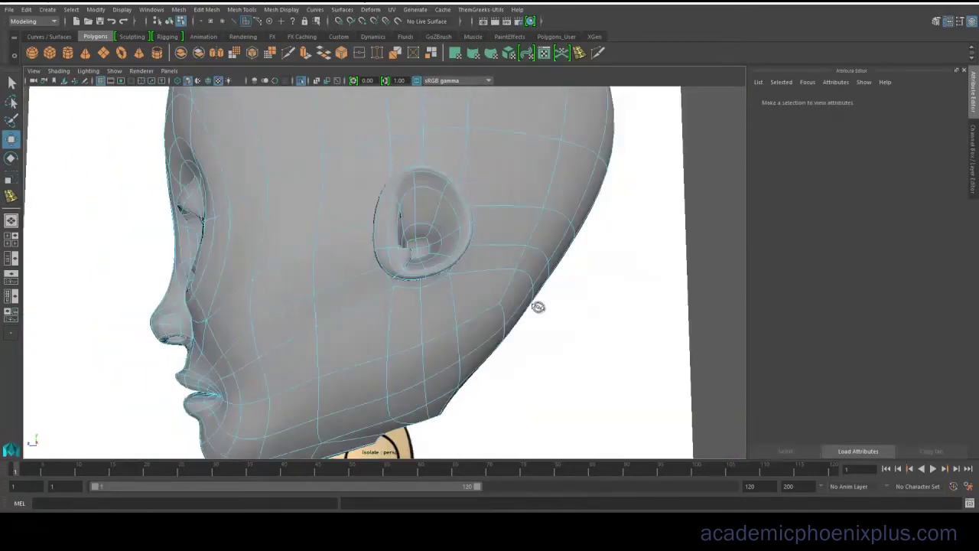
Step: Move the faces at the back of the ear bowl and compare the ear smoothed and unsmoothed
{"action": "left_click_drag", "start_coordinate": [538, 304], "coordinate": [585, 313], "text": "alt"}
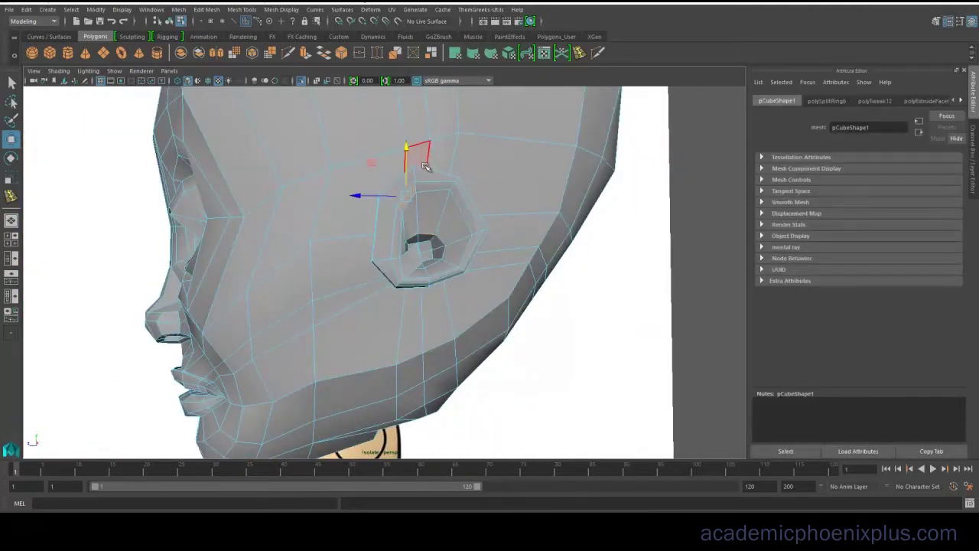
{"action": "left_click_drag", "start_coordinate": [463, 266], "coordinate": [431, 214]}
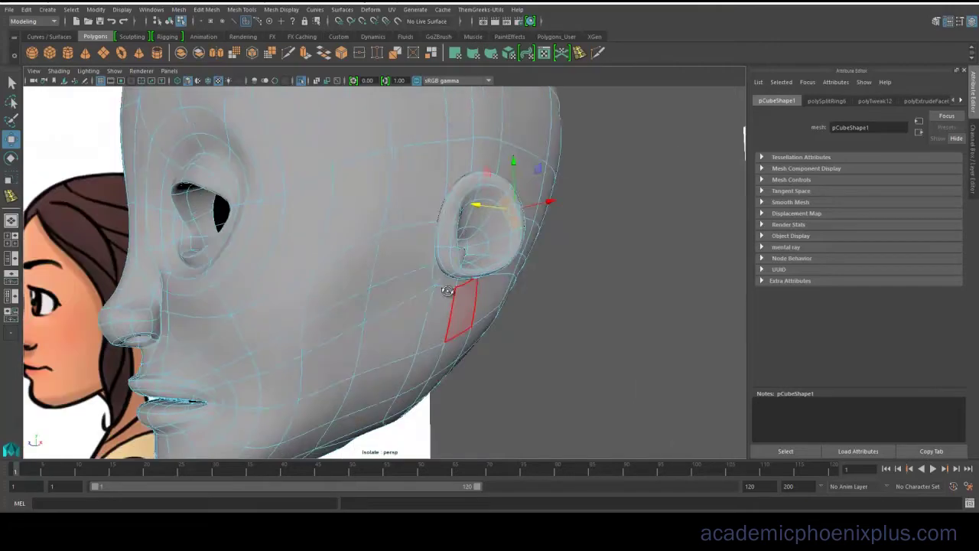
{"action": "left_click_drag", "start_coordinate": [448, 291], "coordinate": [454, 294], "text": "alt"}
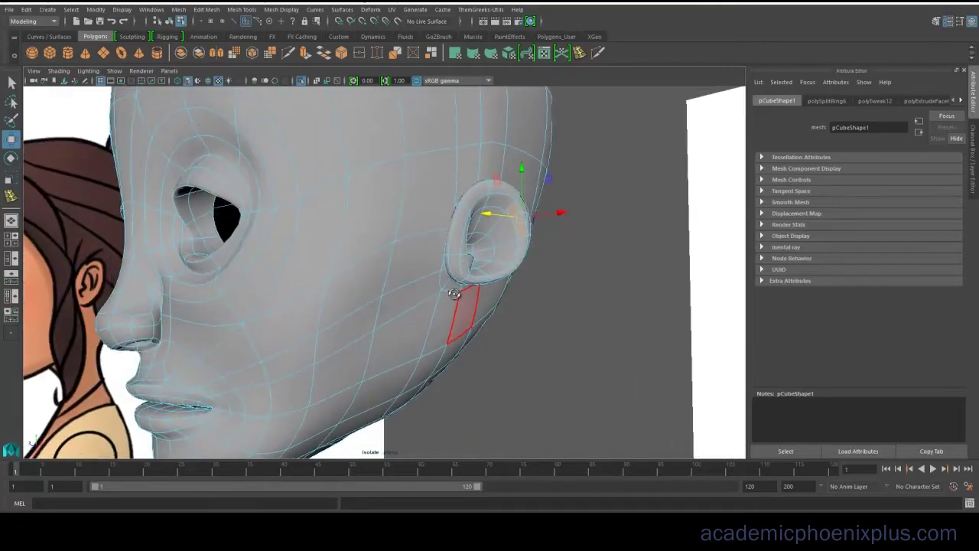
{"action": "key", "text": "1"}
{"action": "left_click_drag", "start_coordinate": [507, 261], "coordinate": [428, 263], "text": "alt"}
{"action": "key", "text": "3"}
{"action": "key", "text": "1"}
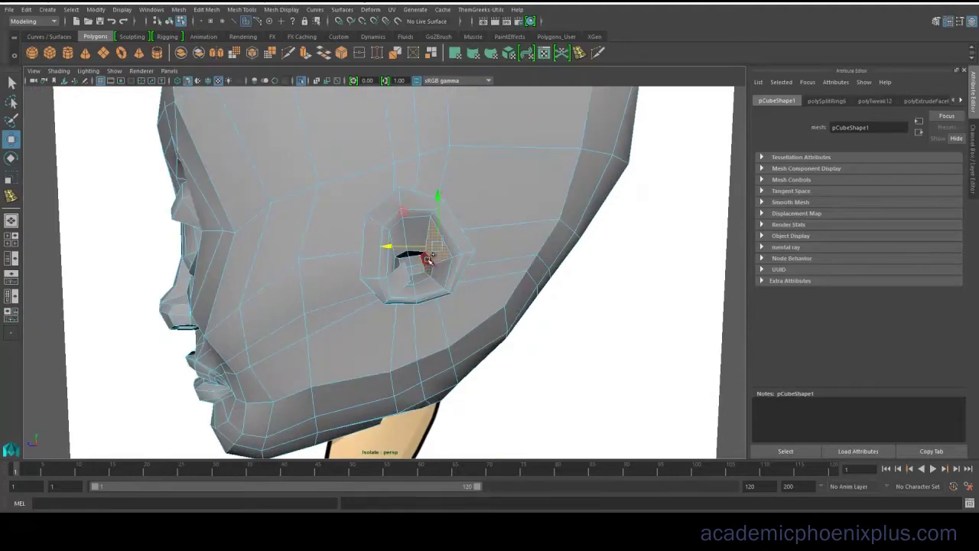
Step: Adjust the faces around the ear hole inside the ear bowl with the Scale tool
{"action": "left_click", "coordinate": [419, 279]}
{"action": "key", "text": "r"}
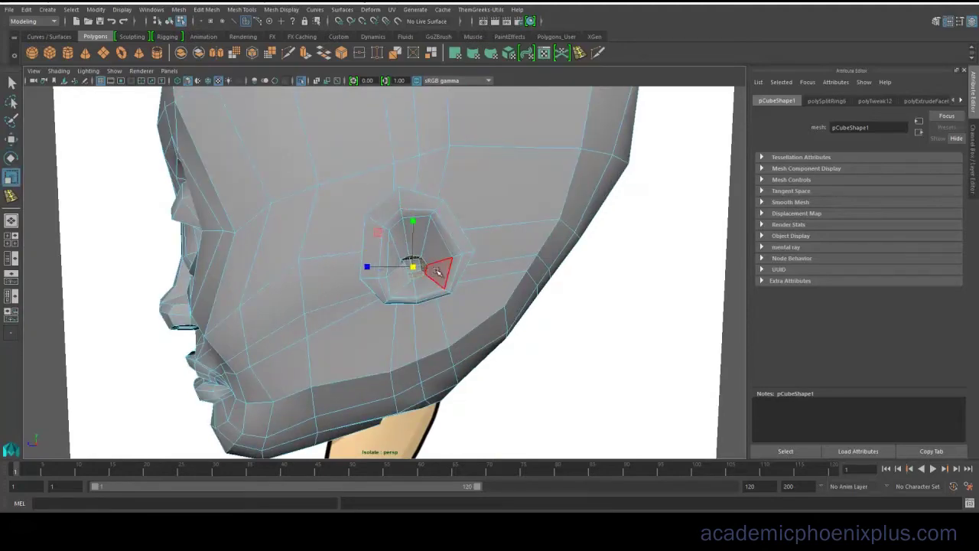
{"action": "left_click", "coordinate": [431, 258]}
{"action": "left_click_drag", "start_coordinate": [413, 258], "coordinate": [309, 254], "text": "alt"}
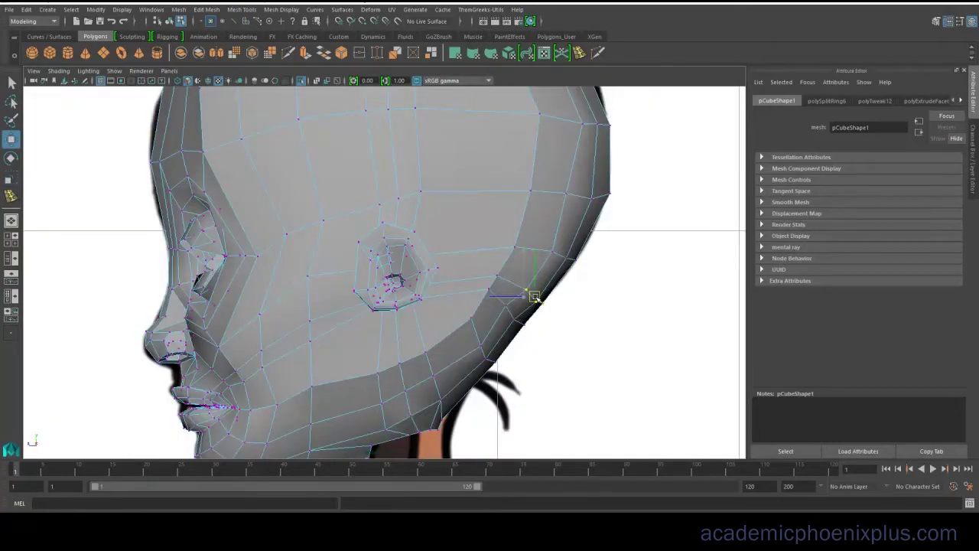
Step: Move the vertices along the lower back of the head in the side view to even out the edge flow and follow the reference outline
{"action": "left_click_drag", "start_coordinate": [513, 316], "coordinate": [510, 327]}
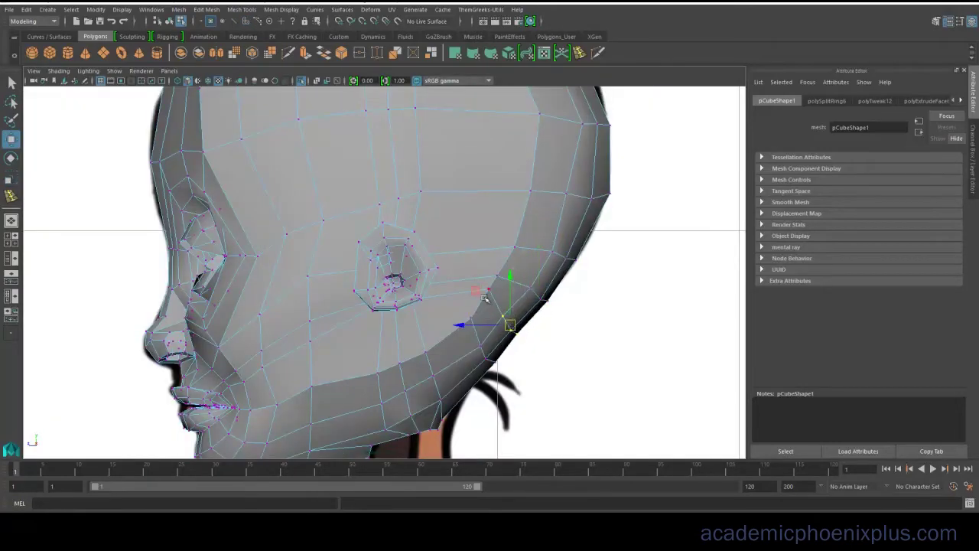
{"action": "left_click", "coordinate": [533, 360]}
{"action": "left_click", "coordinate": [488, 288]}
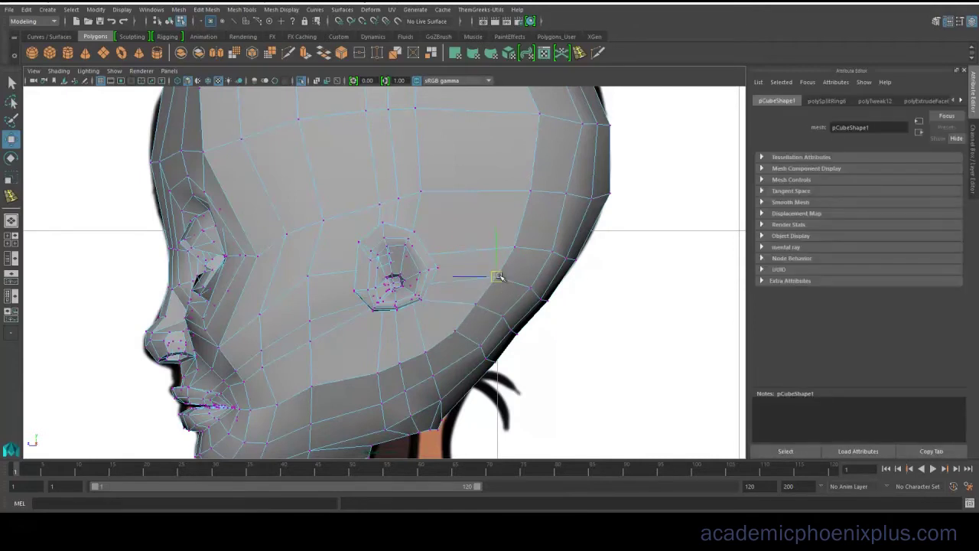
{"action": "left_click_drag", "start_coordinate": [498, 276], "coordinate": [517, 292], "text": "alt"}
{"action": "left_click_drag", "start_coordinate": [581, 189], "coordinate": [613, 189]}
{"action": "left_click", "coordinate": [606, 192]}
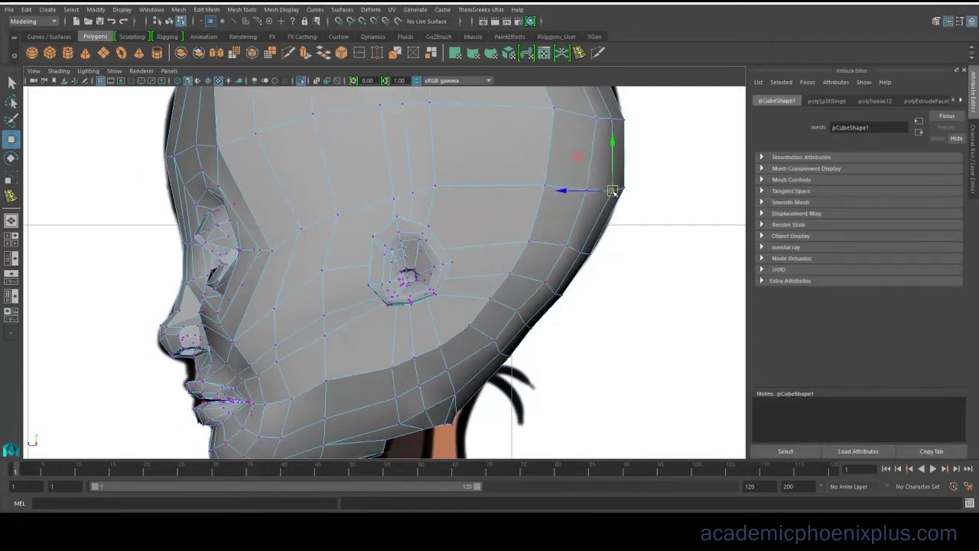
Step: Reposition the cheek and jaw vertices below the ear in the side view to space the edges more evenly
{"action": "middle_click_drag", "start_coordinate": [513, 341], "coordinate": [613, 294], "text": "alt"}
{"action": "middle_click_drag", "start_coordinate": [465, 313], "coordinate": [498, 314], "text": "alt"}
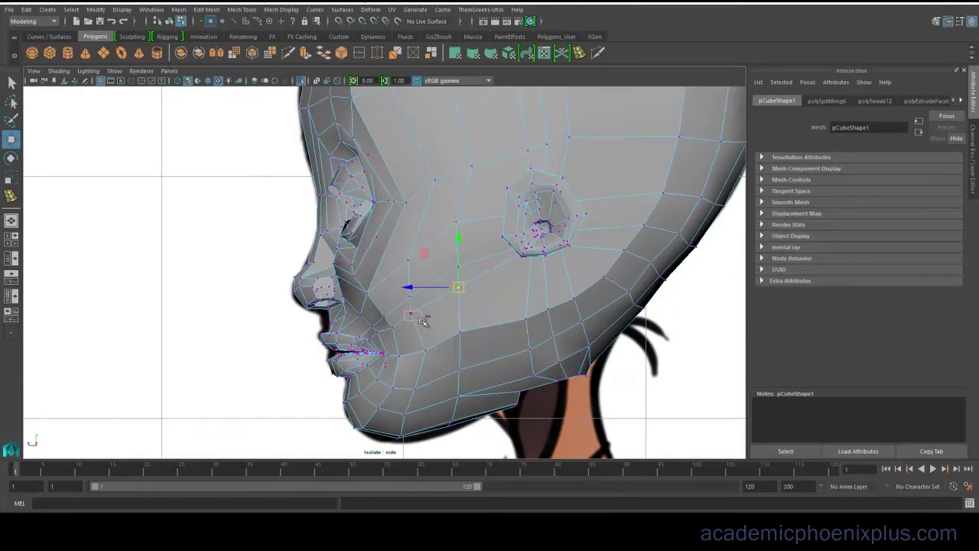
{"action": "left_click", "coordinate": [460, 332]}
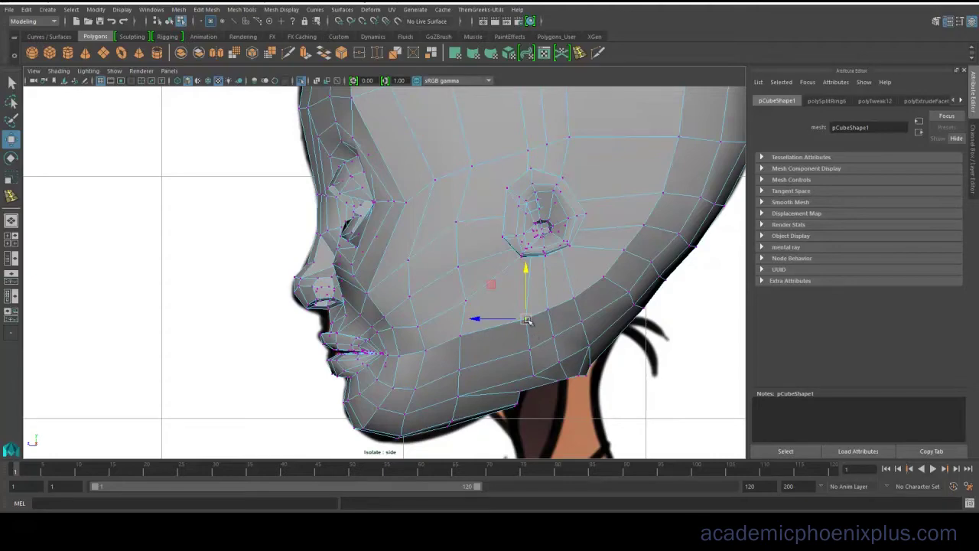
{"action": "left_click", "coordinate": [500, 325]}
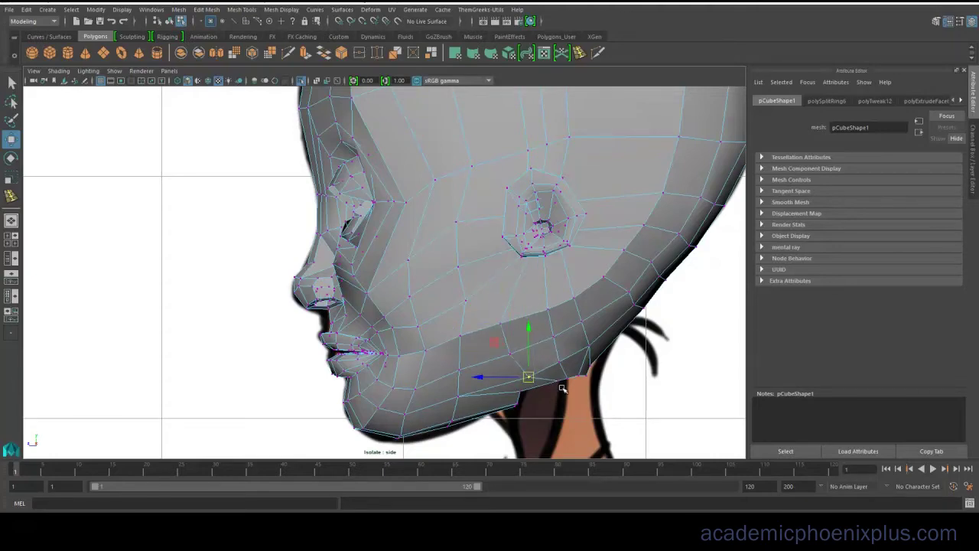
Step: Examine the whole head in smooth preview from the side and front, and return to the unsmoothed display
{"action": "key", "text": "space"}
{"action": "key", "text": "space"}
{"action": "key", "text": "3"}
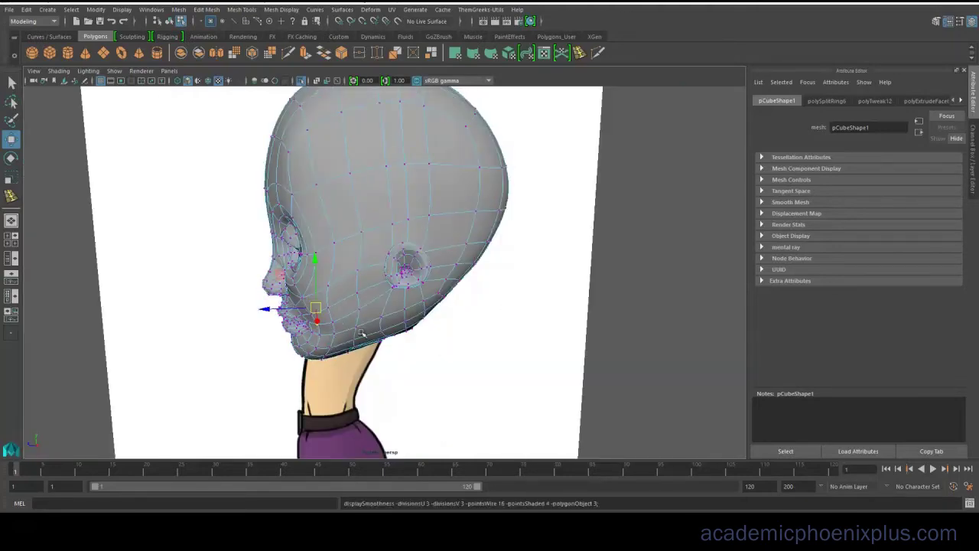
{"action": "left_click_drag", "start_coordinate": [364, 334], "coordinate": [437, 316], "text": "alt"}
{"action": "key", "text": "F8"}
{"action": "left_click", "coordinate": [492, 213]}
{"action": "left_click_drag", "start_coordinate": [492, 213], "coordinate": [520, 174], "text": "alt"}
{"action": "left_click", "coordinate": [410, 317]}
{"action": "key", "text": "1"}
Step: Select the faces on the half of the head without the modeled ear in the front view and delete them
{"action": "key", "text": "space"}
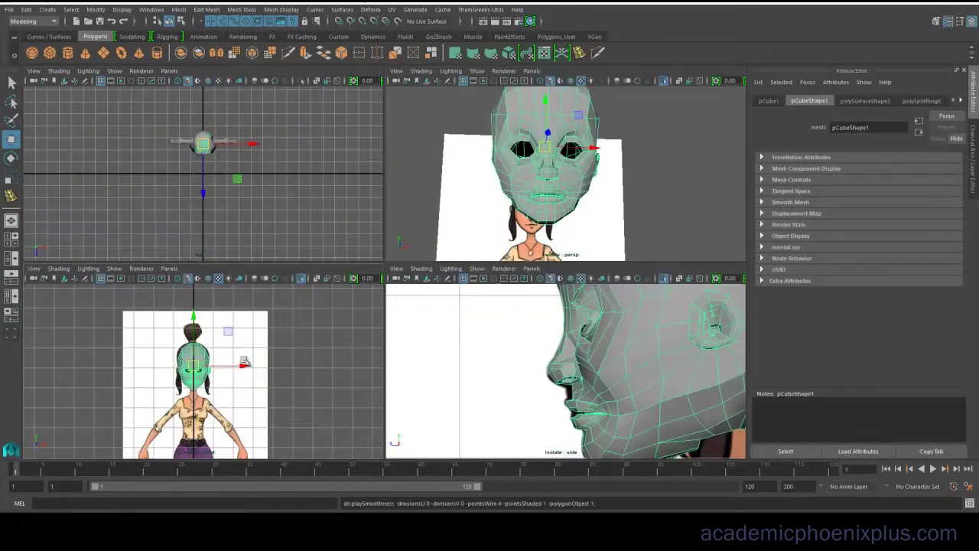
{"action": "key", "text": "space"}
{"action": "right_click_drag", "start_coordinate": [337, 350], "coordinate": [517, 316], "text": "alt"}
{"action": "middle_click_drag", "start_coordinate": [390, 294], "coordinate": [505, 309], "text": "alt"}
{"action": "right_click_drag", "start_coordinate": [437, 186], "coordinate": [440, 223]}
{"action": "scroll", "coordinate": [367, 202], "scroll_direction": "down", "scroll_amount": 3}
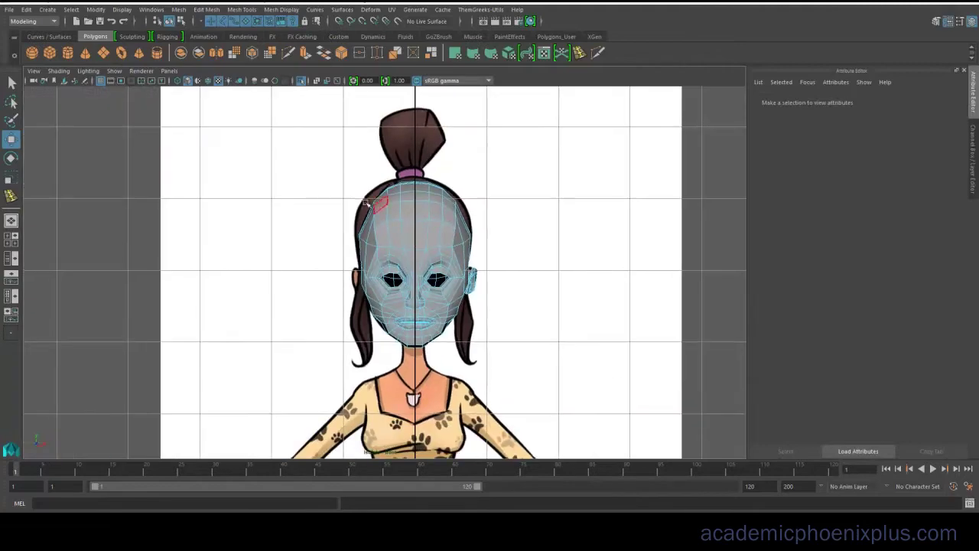
{"action": "left_click_drag", "start_coordinate": [413, 373], "coordinate": [414, 378]}
{"action": "key", "text": "Delete"}
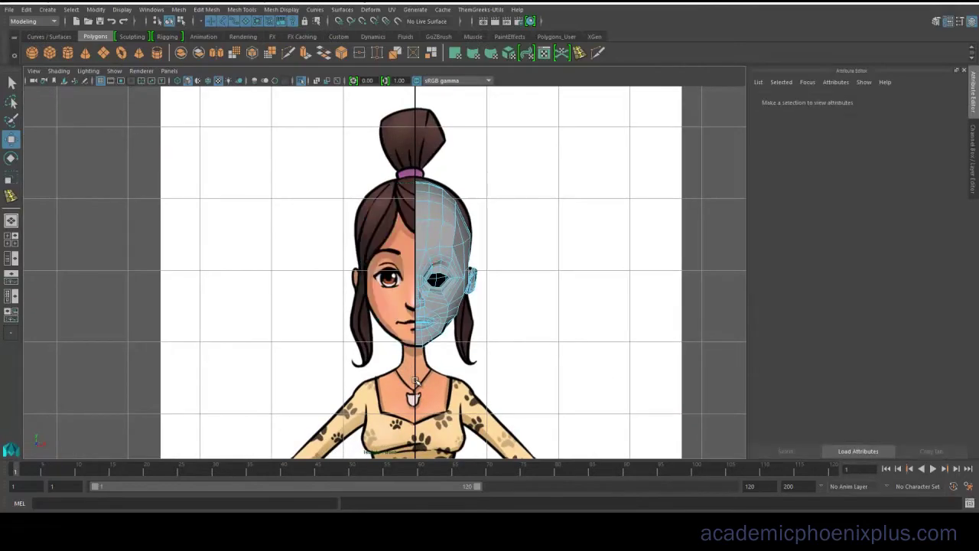
Step: Rebuild the full head by mirroring the remaining half with Mirror Geometry
{"action": "right_click_drag", "start_coordinate": [482, 227], "coordinate": [638, 343], "text": "alt"}
{"action": "right_click_drag", "start_coordinate": [489, 205], "coordinate": [524, 180]}
{"action": "left_click", "coordinate": [523, 179]}
{"action": "left_click", "coordinate": [179, 9]}
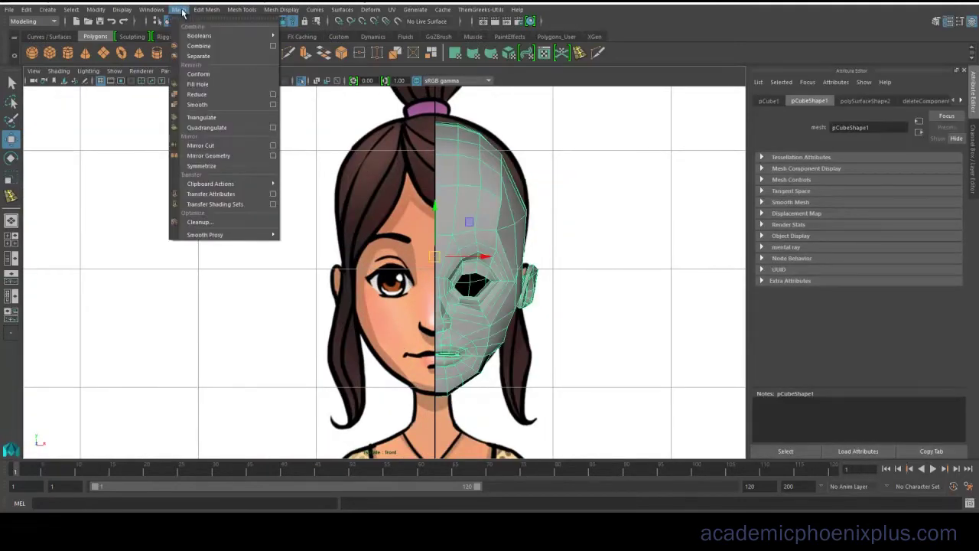
{"action": "left_click", "coordinate": [215, 155]}
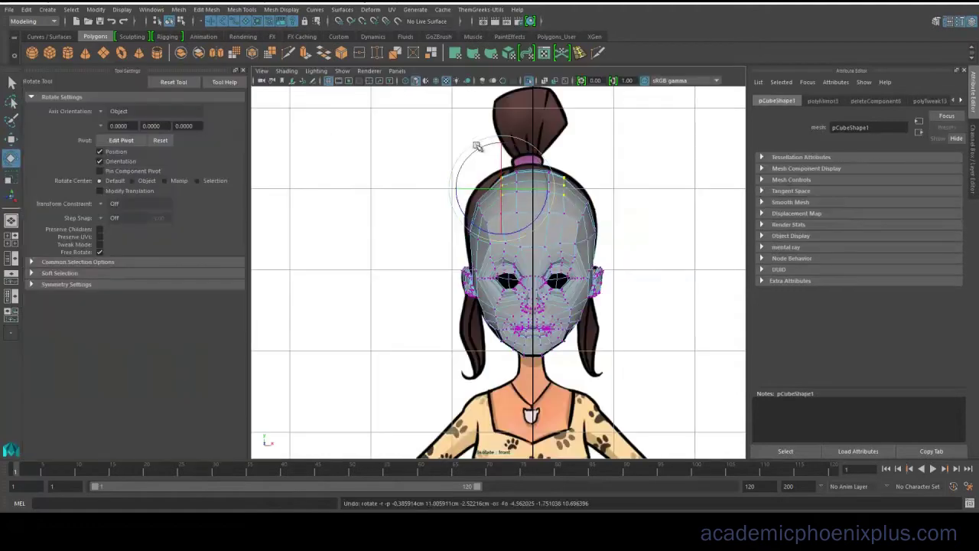
Step: Rotate and move the upper skull vertices symmetrically toward the front reference outline, and check the head in smooth preview
{"action": "left_click_drag", "start_coordinate": [475, 144], "coordinate": [462, 149]}
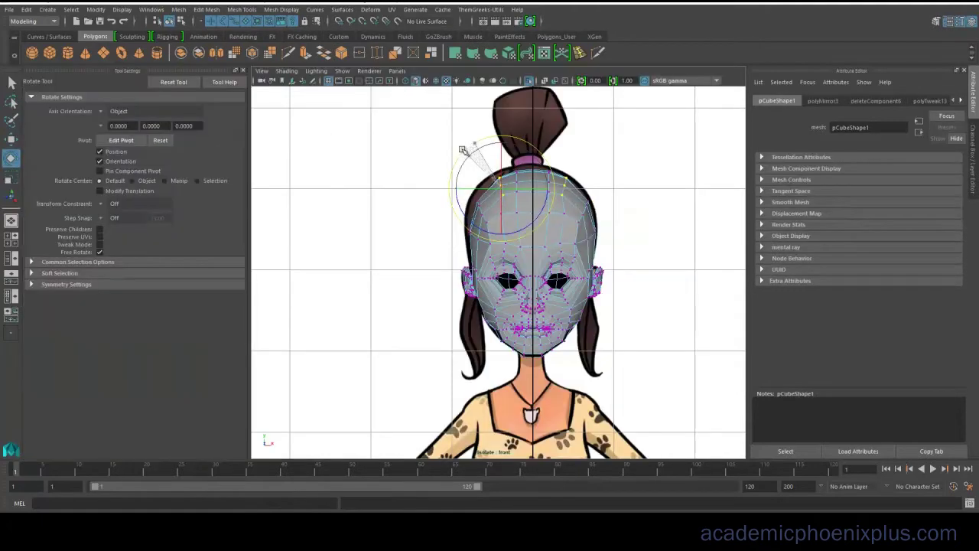
{"action": "key", "text": "w"}
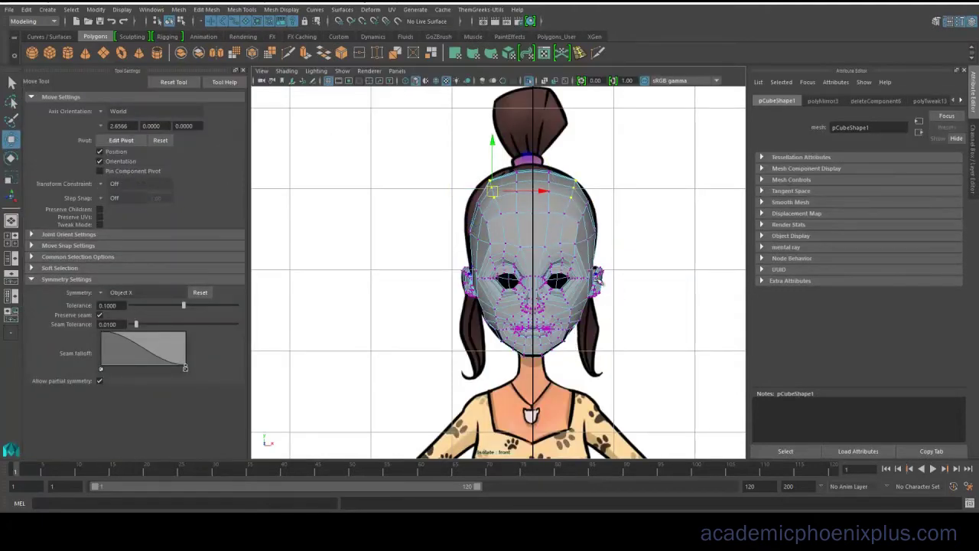
{"action": "left_click", "coordinate": [610, 218]}
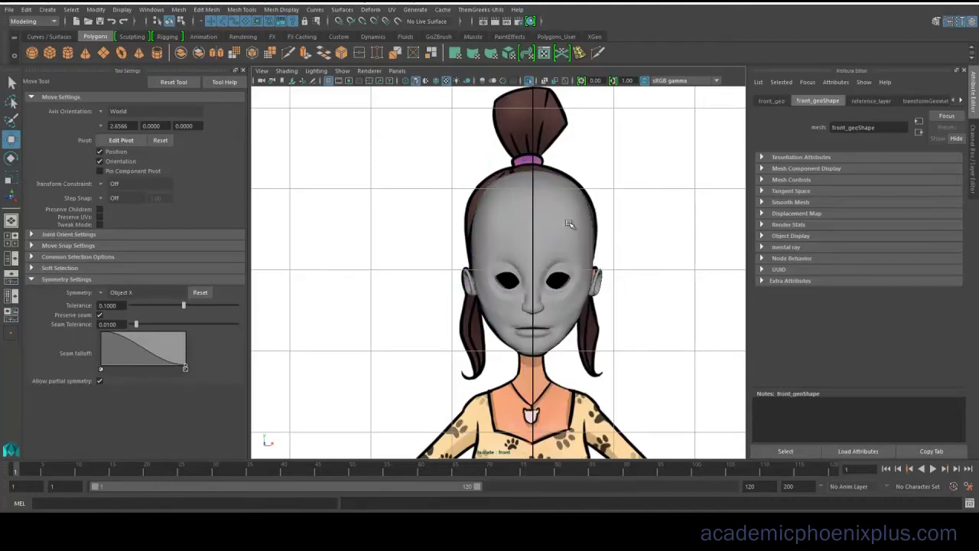
{"action": "left_click", "coordinate": [574, 221]}
Step: Turn off isolate select in the perspective view to show the full character, and save the scene
{"action": "key", "text": "space"}
{"action": "key", "text": "space"}
{"action": "left_click", "coordinate": [671, 186]}
{"action": "mouse_move", "coordinate": [574, 265]}
{"action": "left_mouse_down", "text": "alt"}
{"action": "mouse_move", "coordinate": [638, 254]}
{"action": "mouse_move", "coordinate": [566, 248]}
{"action": "left_mouse_up", "text": "alt"}
{"action": "right_click_drag", "start_coordinate": [566, 249], "coordinate": [472, 222], "text": "alt"}
{"action": "left_click", "coordinate": [527, 81]}
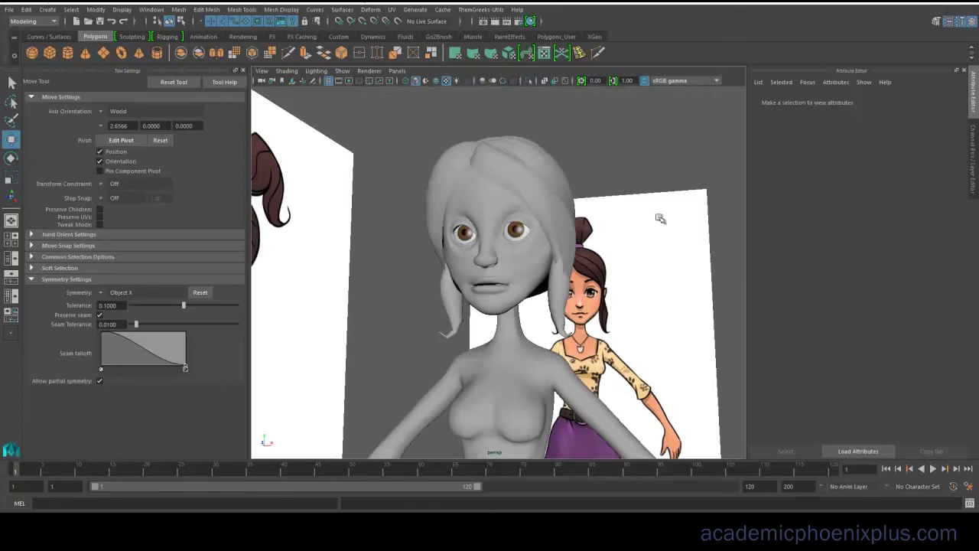
{"action": "right_click_drag", "start_coordinate": [660, 219], "coordinate": [528, 230], "text": "alt"}
{"action": "left_click_drag", "start_coordinate": [527, 229], "coordinate": [490, 247], "text": "alt"}
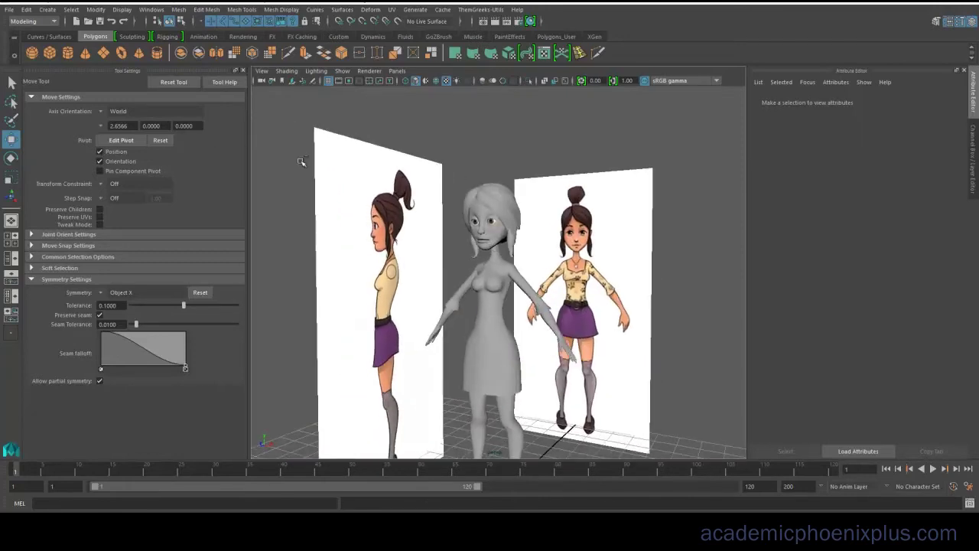
{"action": "key", "text": "ctrl+s"}
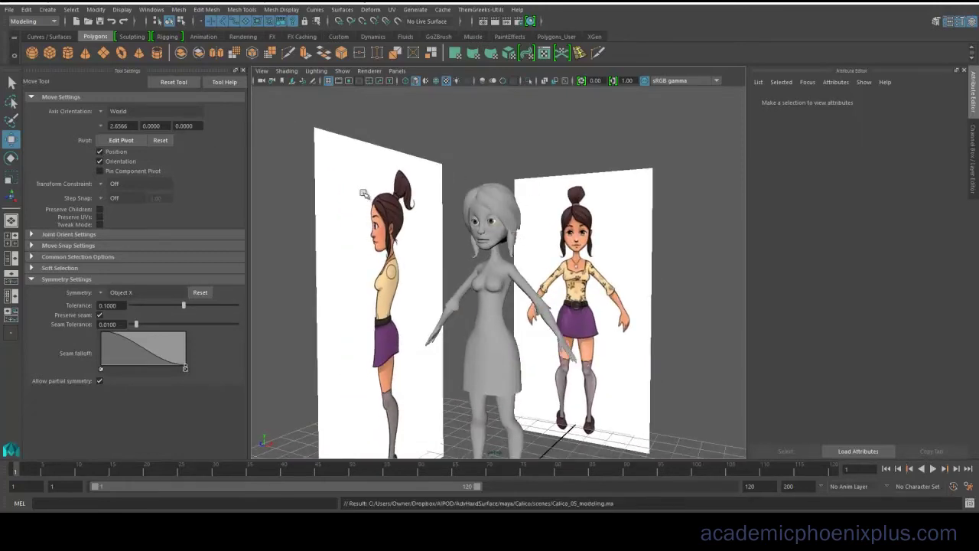
Step: Create a polygon cylinder with 12 axis subdivisions, 1 height subdivision and 0 cap subdivisions
{"action": "left_click", "coordinate": [68, 55]}
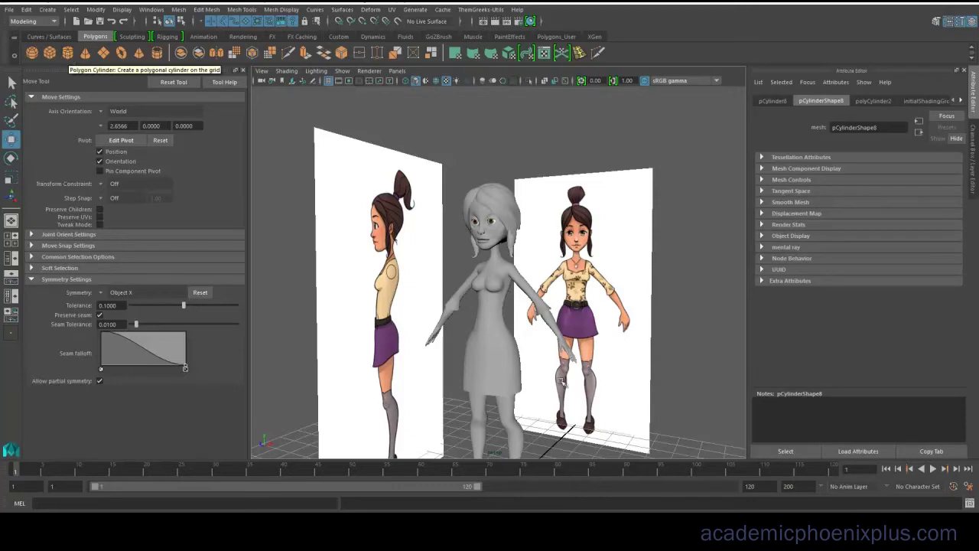
{"action": "right_click_drag", "start_coordinate": [561, 383], "coordinate": [446, 327], "text": "alt"}
{"action": "key", "text": "ctrl+a"}
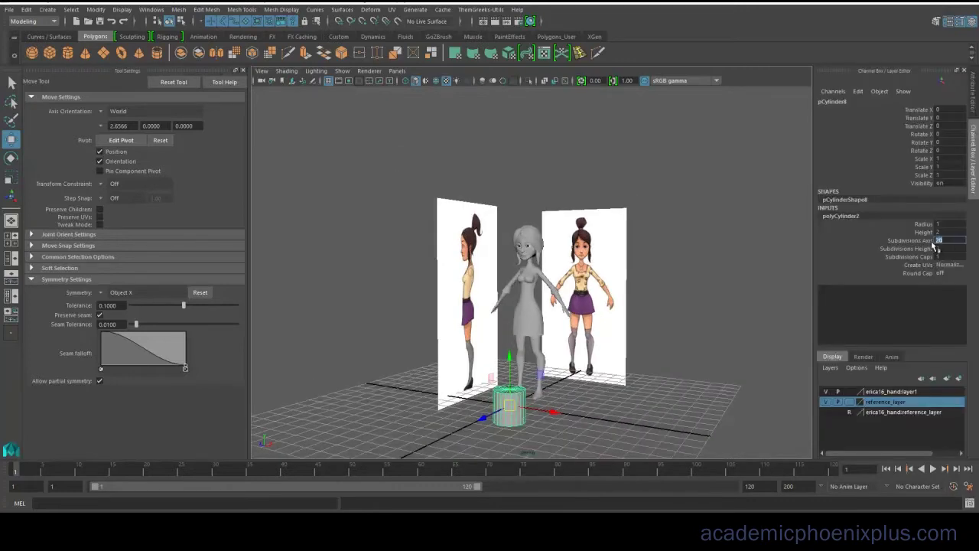
{"action": "left_click", "coordinate": [940, 257]}
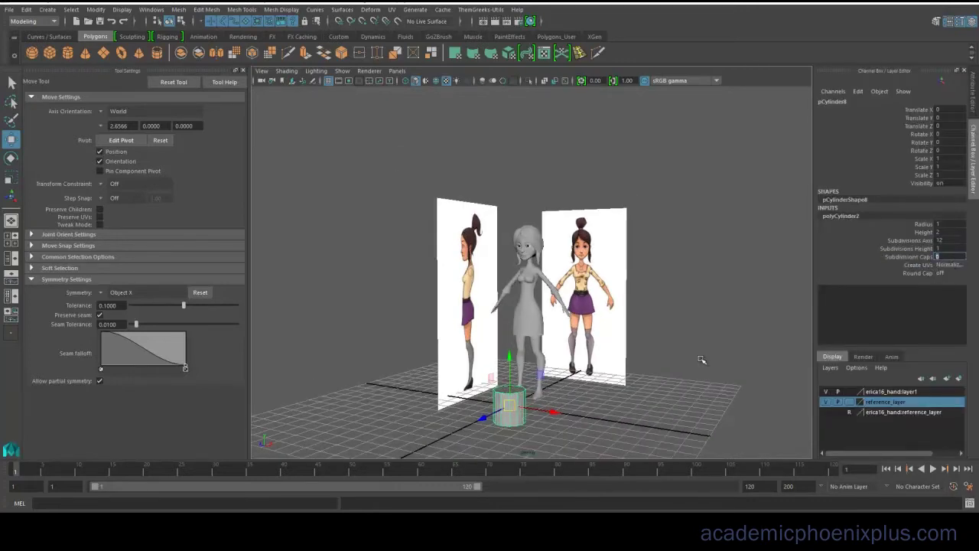
{"action": "left_click_drag", "start_coordinate": [701, 359], "coordinate": [851, 328], "text": "alt"}
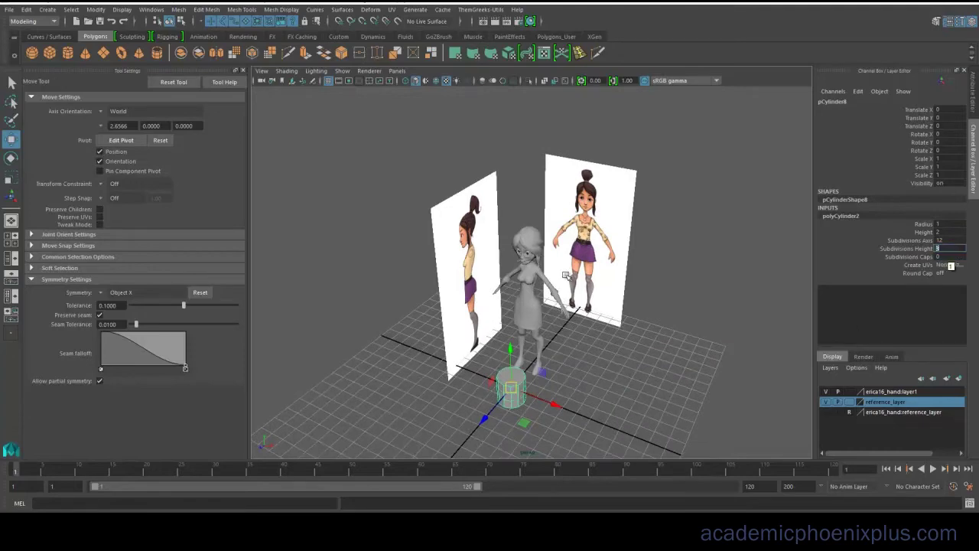
Step: Delete all of the cylinder's faces except the top cap, leaving a flat disc
{"action": "right_click_drag", "start_coordinate": [518, 239], "coordinate": [518, 373]}
{"action": "right_click_drag", "start_coordinate": [521, 270], "coordinate": [519, 271]}
{"action": "left_click", "coordinate": [511, 372]}
{"action": "left_click_drag", "start_coordinate": [520, 374], "coordinate": [585, 310], "text": "alt"}
{"action": "left_click_drag", "start_coordinate": [595, 301], "coordinate": [489, 402]}
{"action": "key", "text": "Delete"}
Step: Raise the disc to a Translate Y of about 11.56 and center its pivot
{"action": "right_click_drag", "start_coordinate": [533, 315], "coordinate": [571, 235]}
{"action": "left_click", "coordinate": [531, 324]}
{"action": "left_click", "coordinate": [528, 323]}
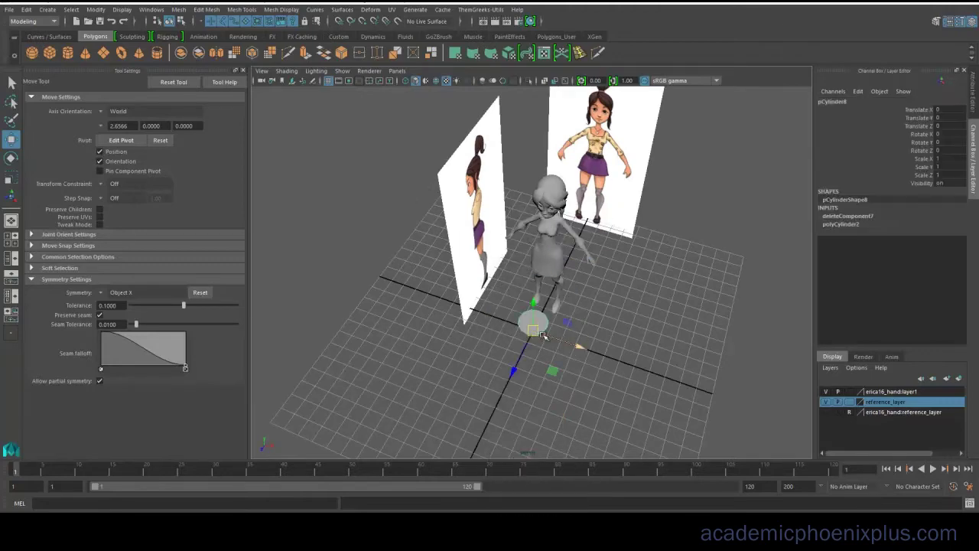
{"action": "left_click_drag", "start_coordinate": [542, 336], "coordinate": [490, 229]}
{"action": "left_click", "coordinate": [94, 9]}
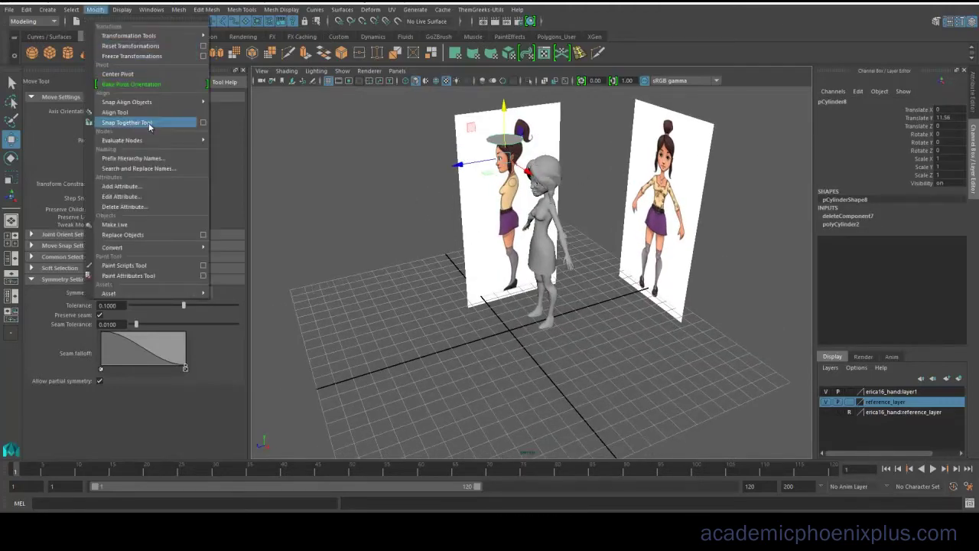
Step: Place the disc at the ponytail's hair tie in the front view, scaled to about 0.325 and rotated about -15.53 in X
{"action": "key", "text": "space"}
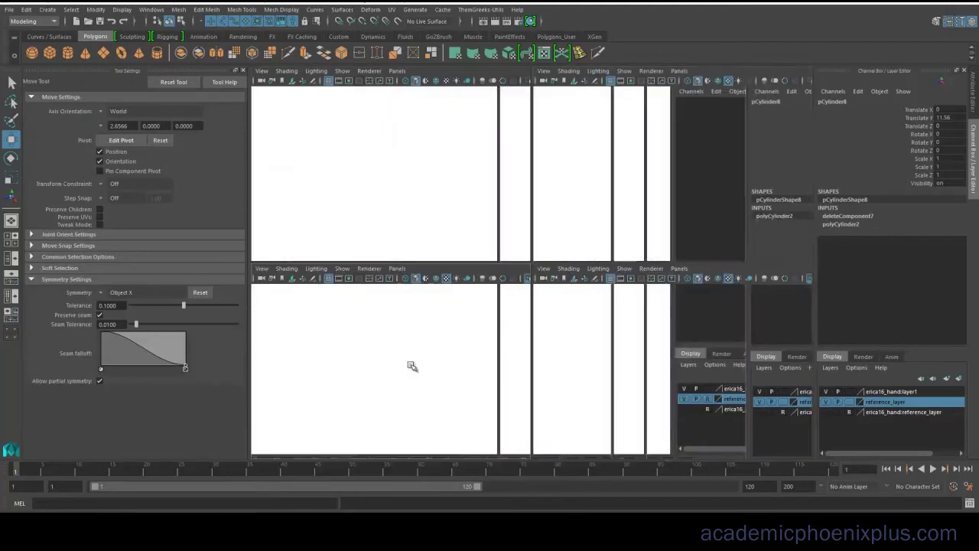
{"action": "key", "text": "space"}
{"action": "key", "text": "e"}
{"action": "left_click_drag", "start_coordinate": [554, 163], "coordinate": [553, 206]}
{"action": "key", "text": "w"}
{"action": "key", "text": "r"}
{"action": "key", "text": "f"}
{"action": "scroll", "coordinate": [542, 227], "scroll_direction": "down", "scroll_amount": 5}
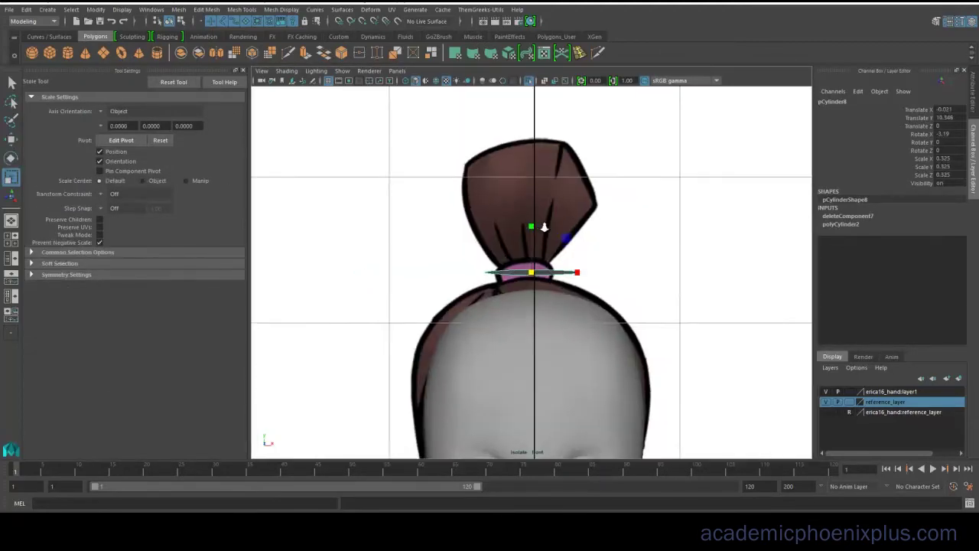
{"action": "scroll", "coordinate": [542, 245], "scroll_direction": "up", "scroll_amount": 3}
{"action": "key", "text": "e"}
{"action": "left_click_drag", "start_coordinate": [532, 264], "coordinate": [533, 245]}
Step: Fit the disc to the hair tie in the side view, rotating it to about -30.36 in X and scaling it to about 0.202
{"action": "key", "text": "space"}
{"action": "key", "text": "space"}
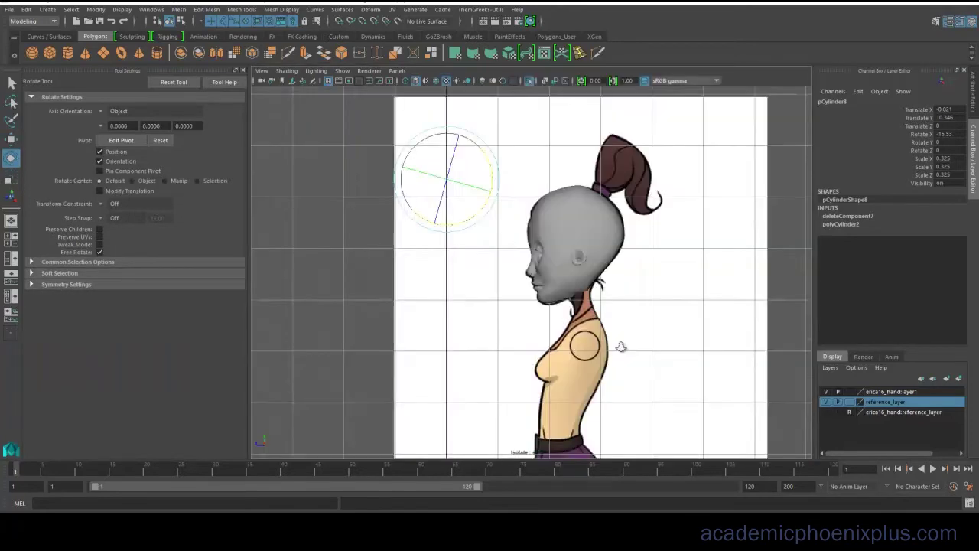
{"action": "key", "text": "w"}
{"action": "key", "text": "f"}
{"action": "key", "text": "e"}
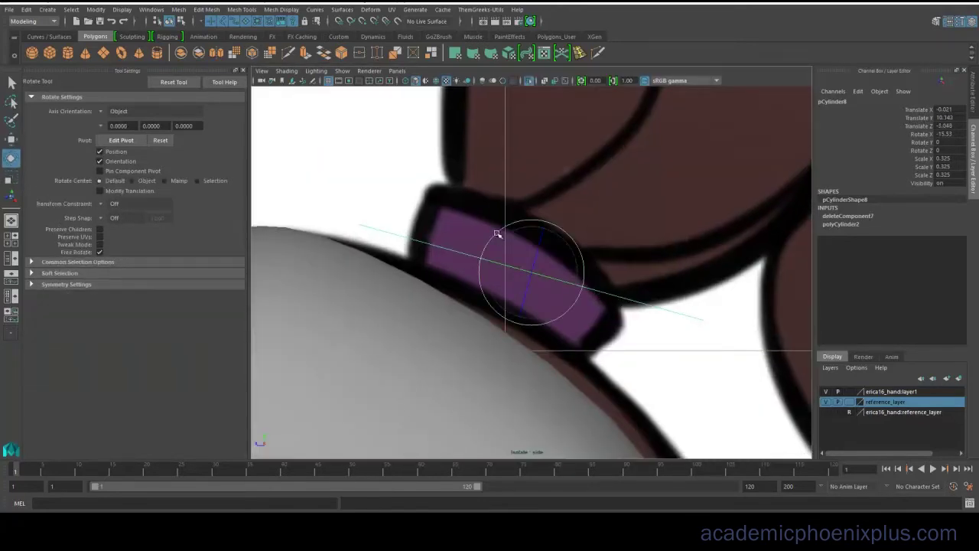
{"action": "key", "text": "r"}
{"action": "left_click_drag", "start_coordinate": [528, 227], "coordinate": [519, 277]}
{"action": "key", "text": "w"}
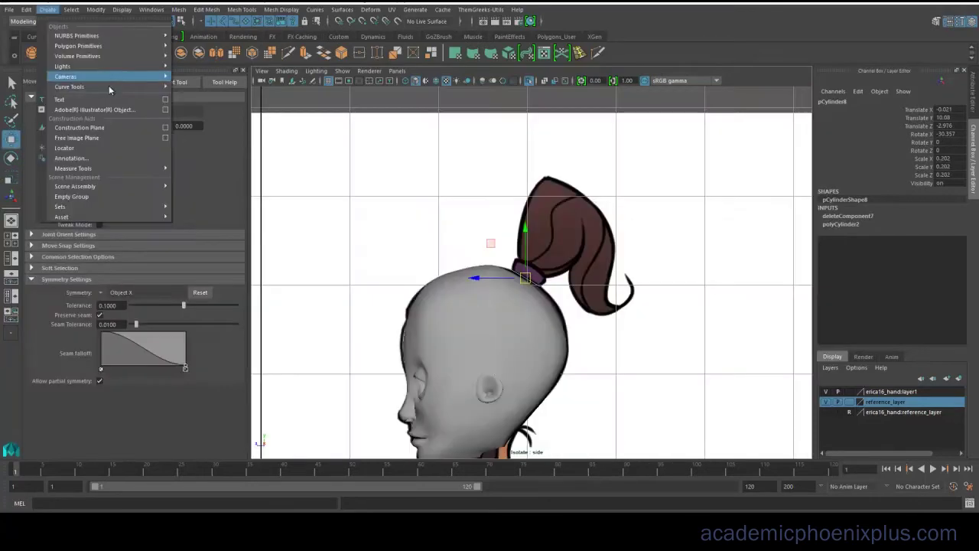
Step: Draw a cubic EP curve in the side view from the hair tie through the ponytail to its curled tip
{"action": "mouse_move", "coordinate": [109, 85]}
{"action": "left_click", "coordinate": [225, 98]}
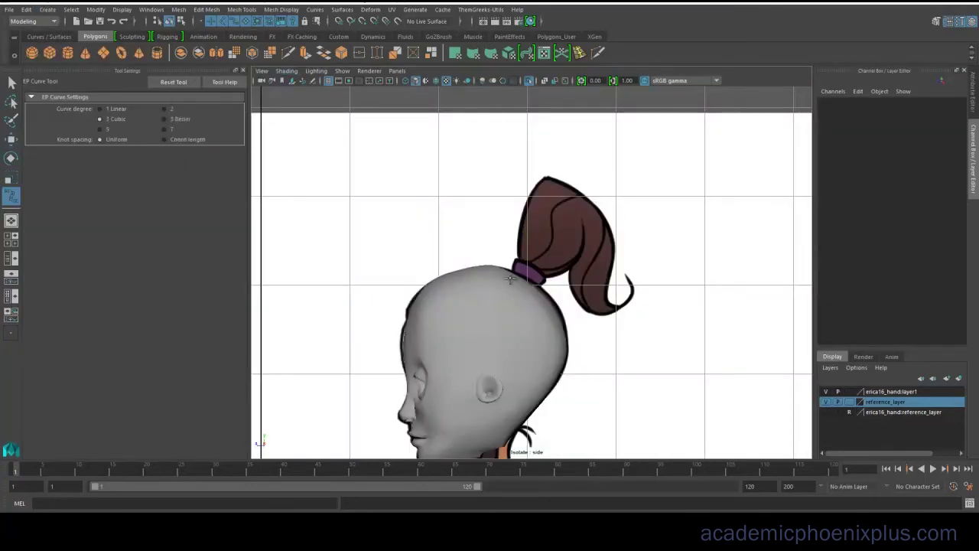
{"action": "left_click", "coordinate": [533, 265]}
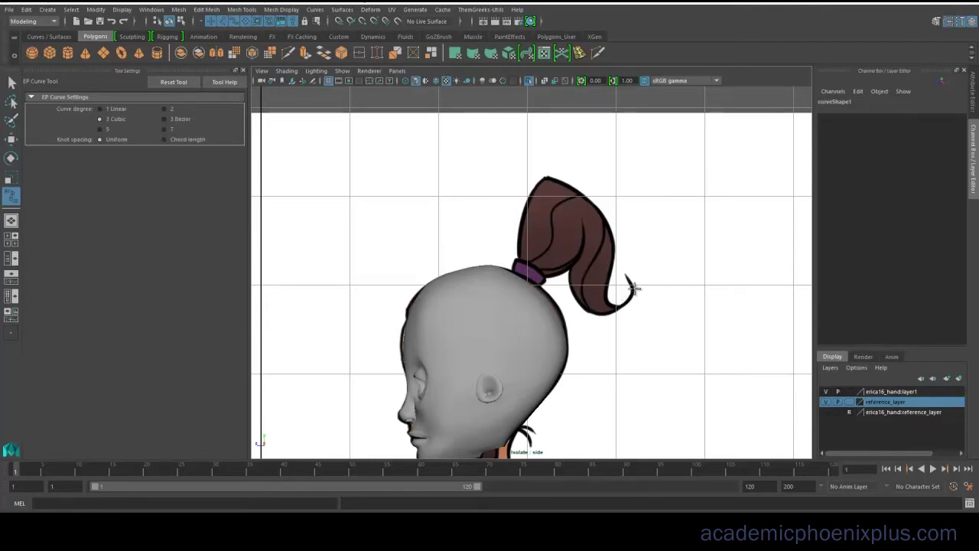
Step: Extrude the hair tie disc's face along the ponytail curve with 14 divisions
{"action": "key", "text": "space"}
{"action": "key", "text": "space"}
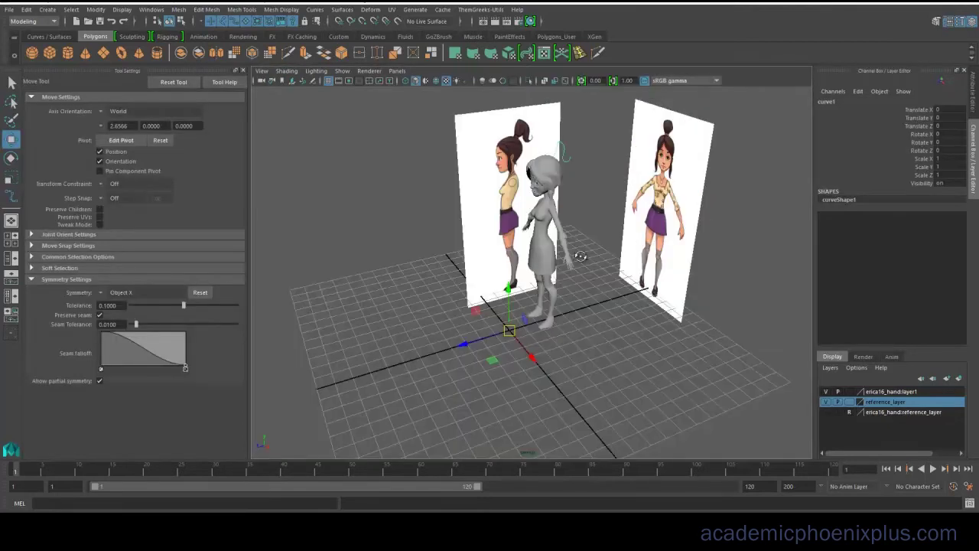
{"action": "right_click_drag", "start_coordinate": [528, 240], "coordinate": [531, 276]}
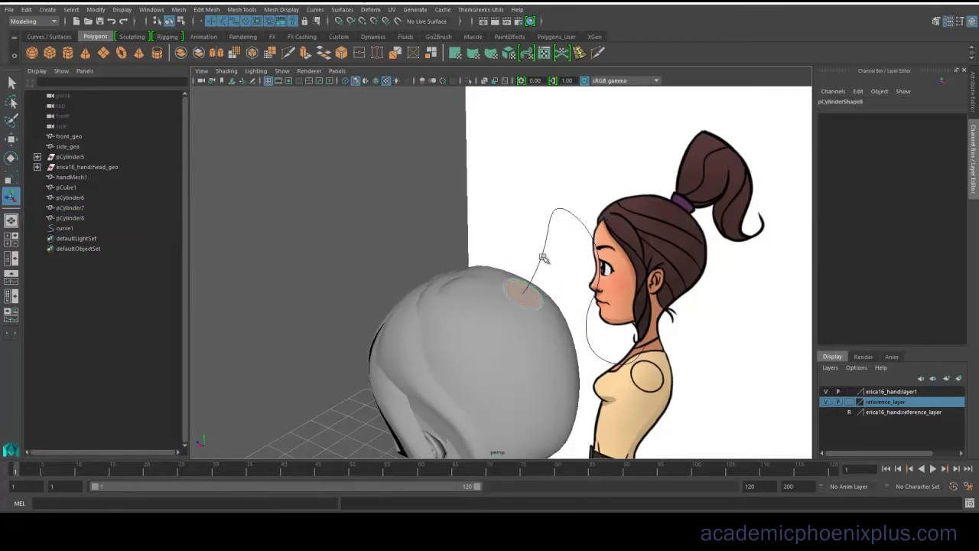
{"action": "left_click", "coordinate": [543, 258]}
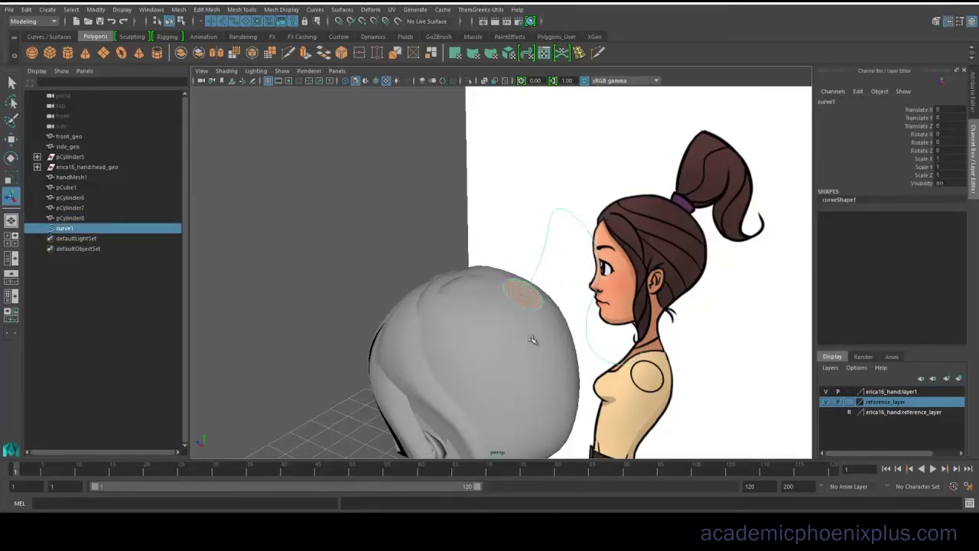
{"action": "key", "text": "ctrl+e"}
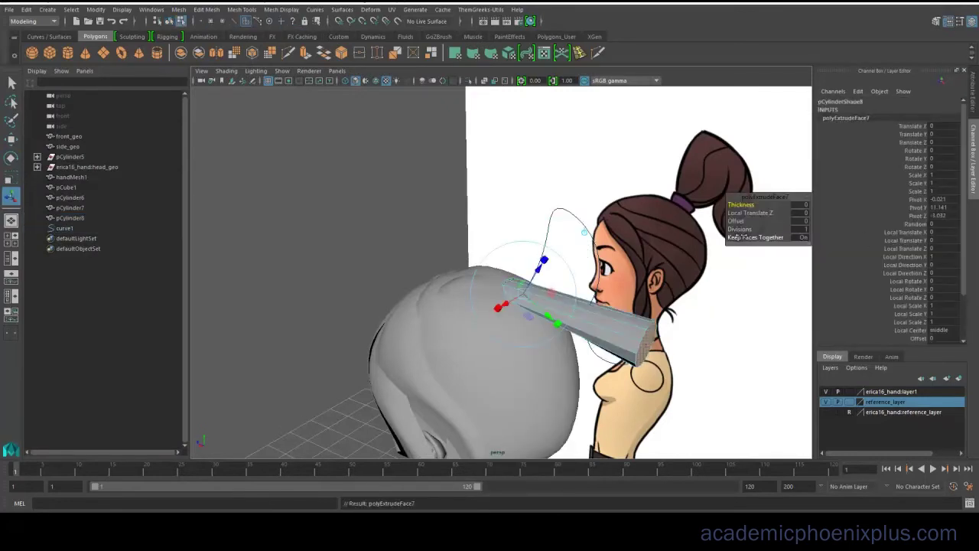
{"action": "left_click_drag", "start_coordinate": [736, 230], "coordinate": [807, 238]}
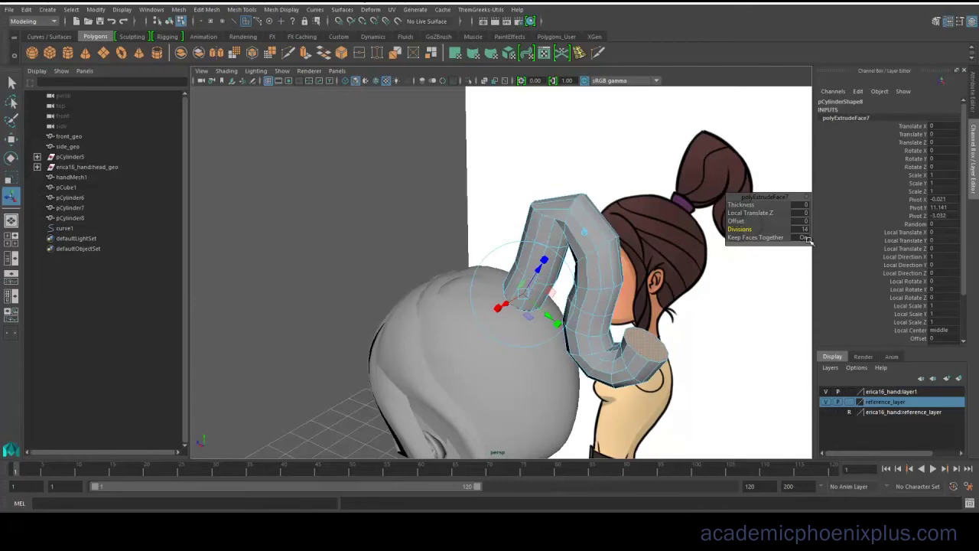
Step: Set the ponytail extrusion's thickness to 0.2 and its taper to 0
{"action": "mouse_move", "coordinate": [753, 204]}
{"action": "left_mouse_down"}
{"action": "mouse_move", "coordinate": [761, 213]}
{"action": "mouse_move", "coordinate": [750, 205]}
{"action": "mouse_move", "coordinate": [748, 218]}
{"action": "left_mouse_up"}
{"action": "scroll", "coordinate": [965, 275], "scroll_direction": "down", "scroll_amount": 2}
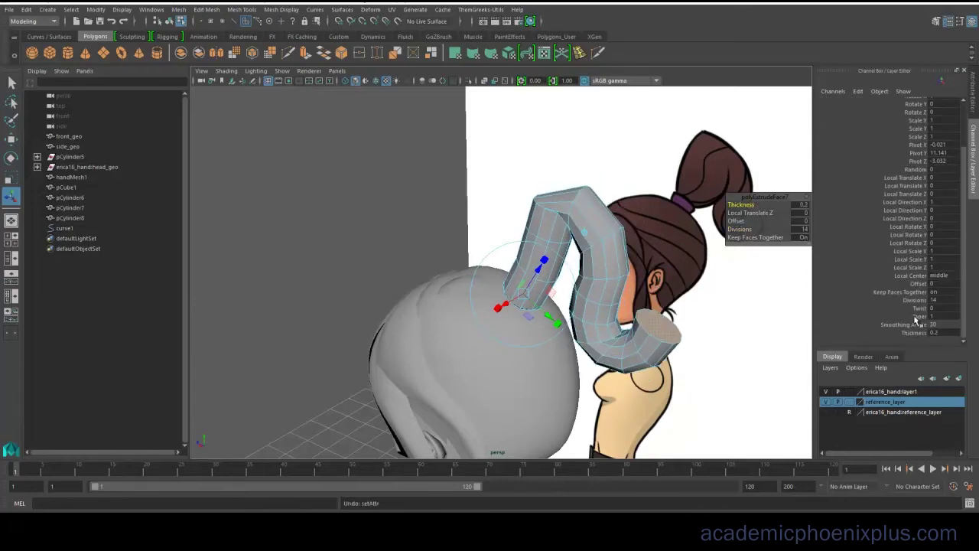
{"action": "left_click", "coordinate": [918, 316]}
{"action": "middle_click_drag", "start_coordinate": [739, 324], "coordinate": [727, 320]}
{"action": "left_click_drag", "start_coordinate": [520, 344], "coordinate": [624, 264], "text": "alt"}
Step: In the side view, widen the ponytail's two lowest edge loops above the hair tie to fill the reference outline
{"action": "key", "text": "space"}
{"action": "key", "text": "space"}
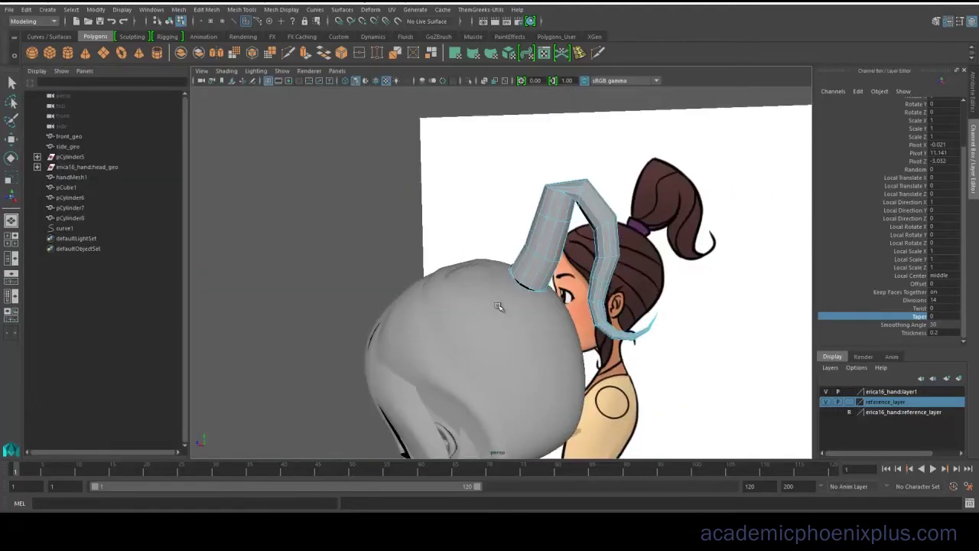
{"action": "key", "text": "space"}
{"action": "key", "text": "space"}
{"action": "scroll", "coordinate": [652, 314], "scroll_direction": "up", "scroll_amount": 3}
{"action": "middle_click_drag", "start_coordinate": [652, 314], "coordinate": [650, 364], "text": "alt"}
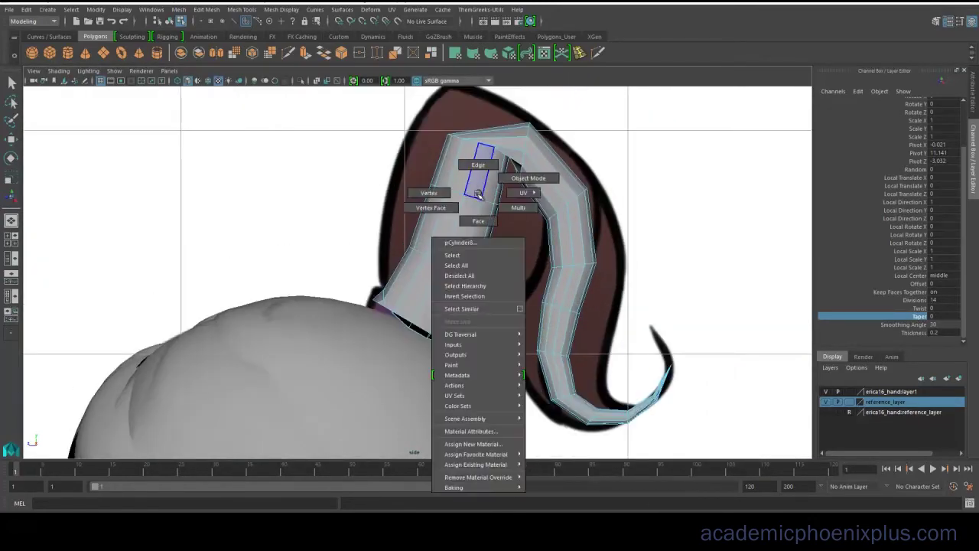
{"action": "right_click_drag", "start_coordinate": [479, 192], "coordinate": [478, 163]}
{"action": "left_click", "coordinate": [472, 197]}
{"action": "key", "text": "r"}
{"action": "mouse_move", "coordinate": [464, 194]}
{"action": "left_mouse_down"}
{"action": "mouse_move", "coordinate": [437, 192]}
{"action": "mouse_move", "coordinate": [511, 214]}
{"action": "mouse_move", "coordinate": [471, 202]}
{"action": "left_mouse_up"}
{"action": "key", "text": "w"}
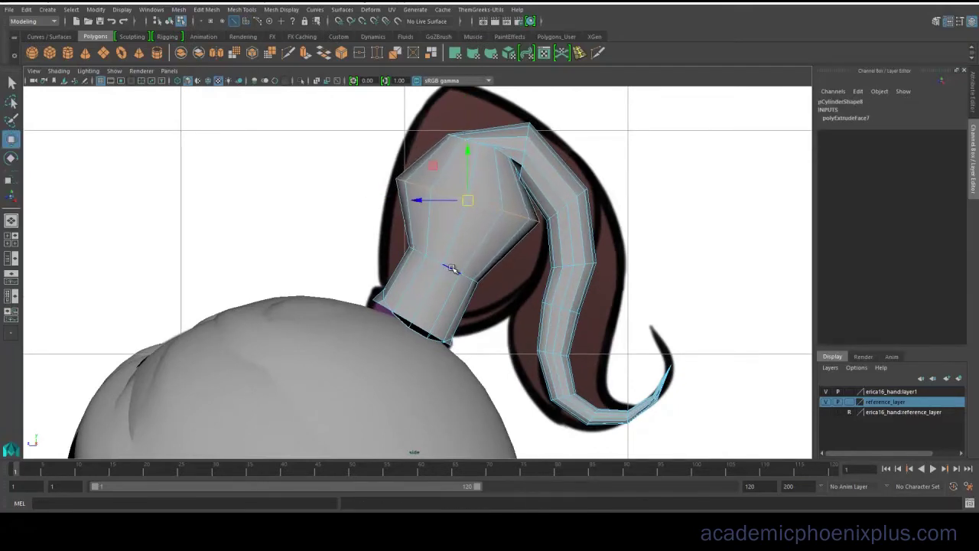
{"action": "left_click_drag", "start_coordinate": [445, 271], "coordinate": [494, 287]}
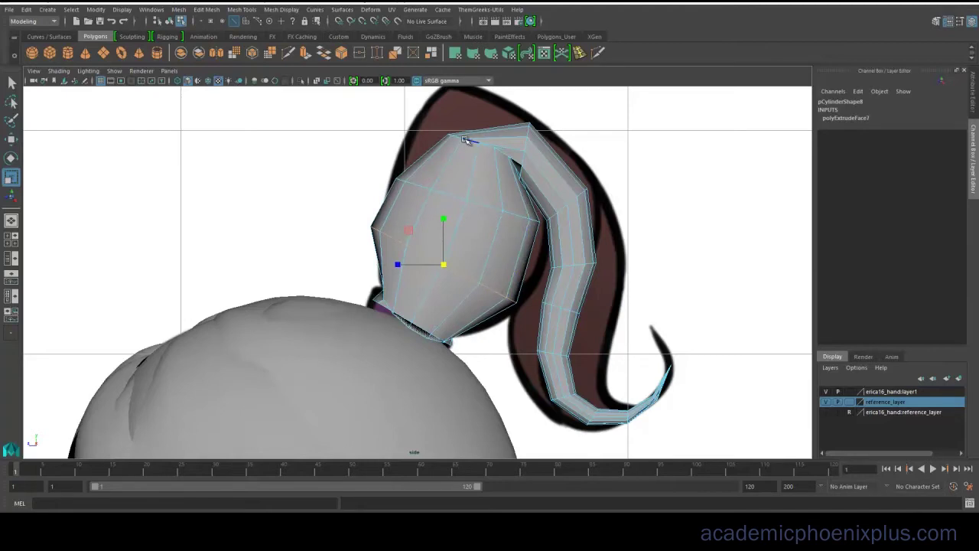
Step: Rotate and scale the edge loop at the ponytail's peak and adjust the next loop to follow the reference's upper corner
{"action": "key", "text": "e"}
{"action": "left_click_drag", "start_coordinate": [437, 130], "coordinate": [452, 108]}
{"action": "key", "text": "r"}
{"action": "left_click_drag", "start_coordinate": [479, 143], "coordinate": [523, 167]}
{"action": "key", "text": "w"}
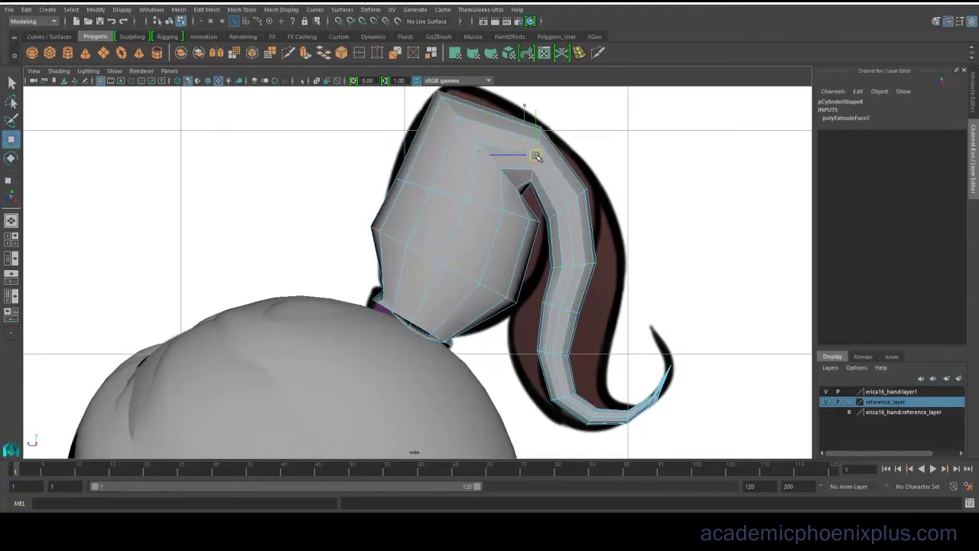
{"action": "key", "text": "w"}
{"action": "left_click_drag", "start_coordinate": [535, 153], "coordinate": [534, 120]}
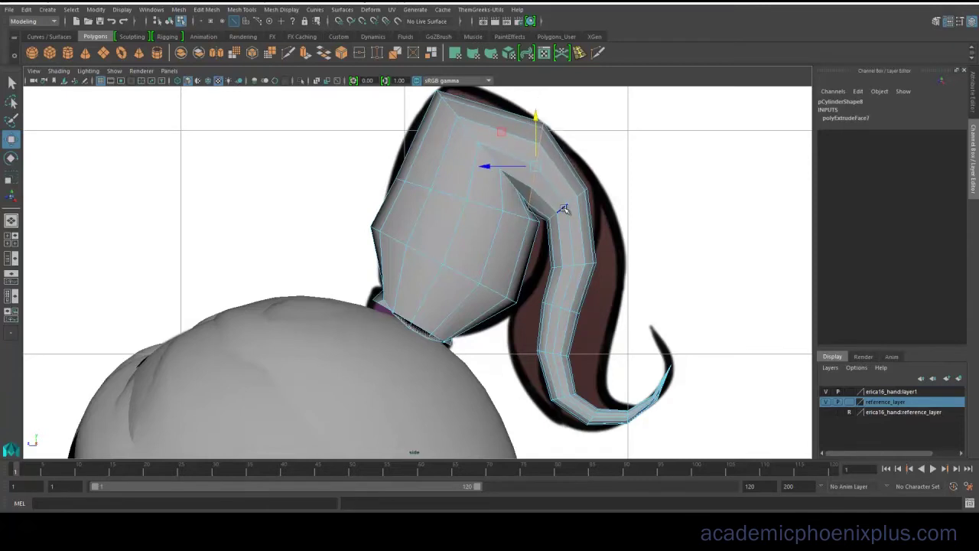
Step: Widen and reposition the edge loops along the ponytail's descending middle section to match the side reference
{"action": "left_click_drag", "start_coordinate": [569, 206], "coordinate": [590, 213]}
{"action": "left_click_drag", "start_coordinate": [574, 267], "coordinate": [584, 268]}
{"action": "key", "text": "w"}
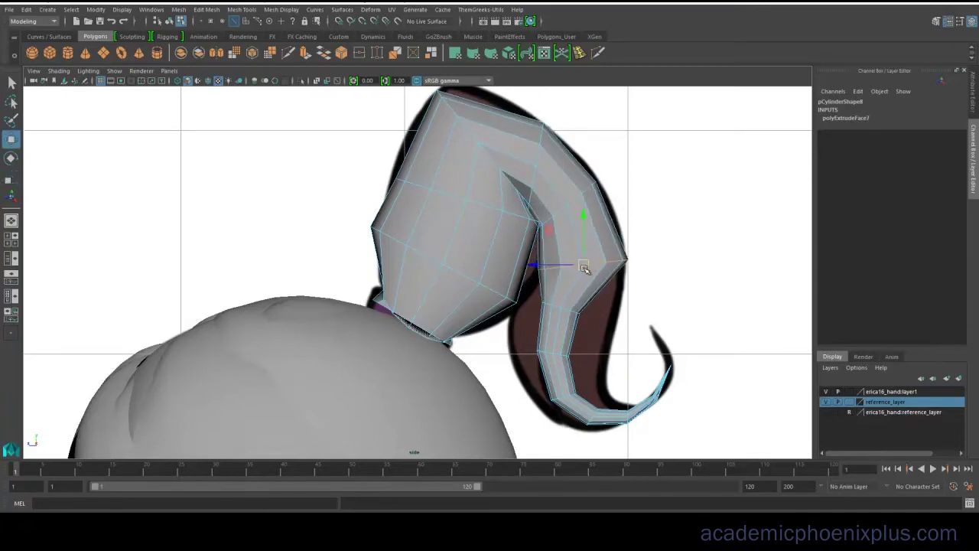
{"action": "key", "text": "r"}
{"action": "mouse_move", "coordinate": [565, 309]}
{"action": "left_mouse_down"}
{"action": "mouse_move", "coordinate": [590, 318]}
{"action": "mouse_move", "coordinate": [575, 313]}
{"action": "left_mouse_up"}
{"action": "key", "text": "w"}
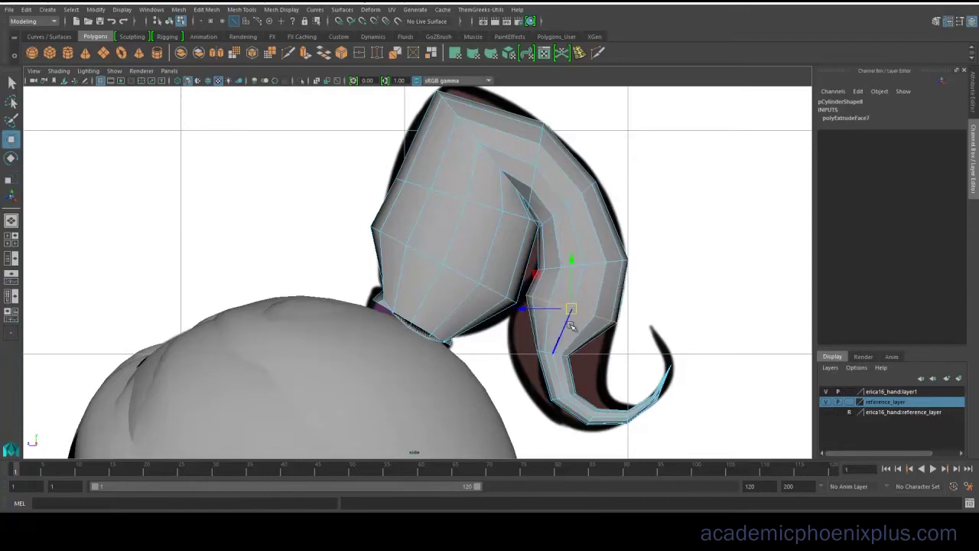
Step: Scale and position the edge loops at the ponytail's lower bend and curl to match the side reference
{"action": "left_click_drag", "start_coordinate": [552, 354], "coordinate": [606, 419]}
{"action": "key", "text": "w"}
{"action": "key", "text": "r"}
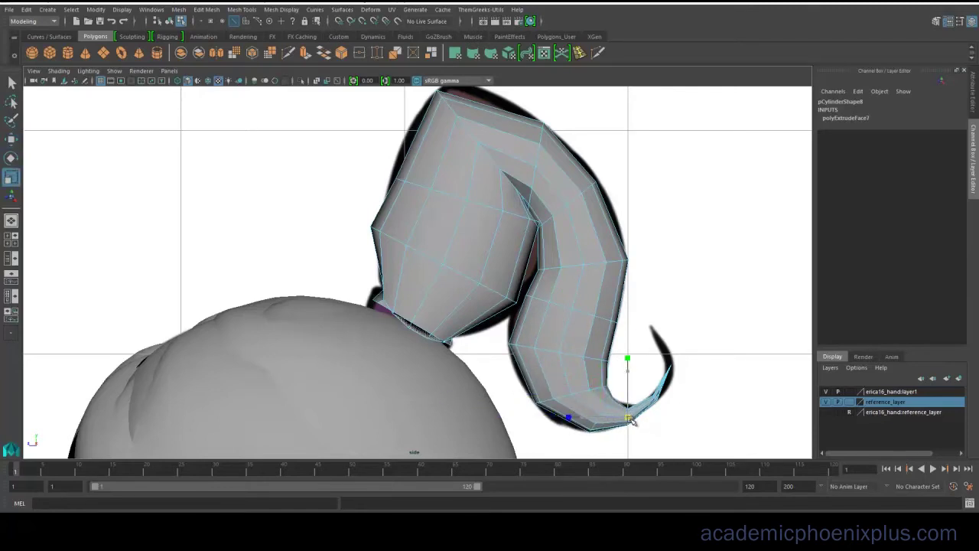
{"action": "scroll", "coordinate": [663, 384], "scroll_direction": "up", "scroll_amount": 5}
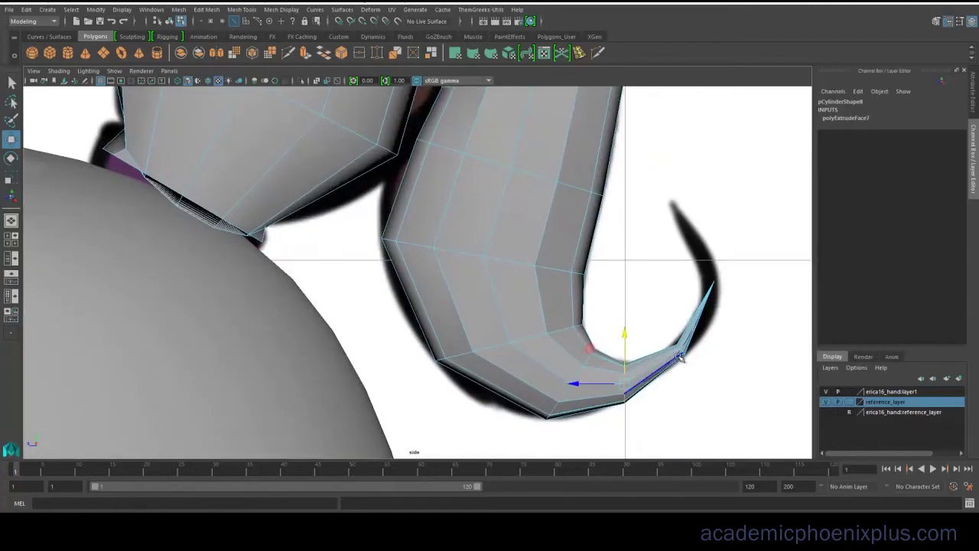
Step: Switch the ponytail back to object mode, select it and save the scene
{"action": "right_click_drag", "start_coordinate": [687, 311], "coordinate": [712, 308]}
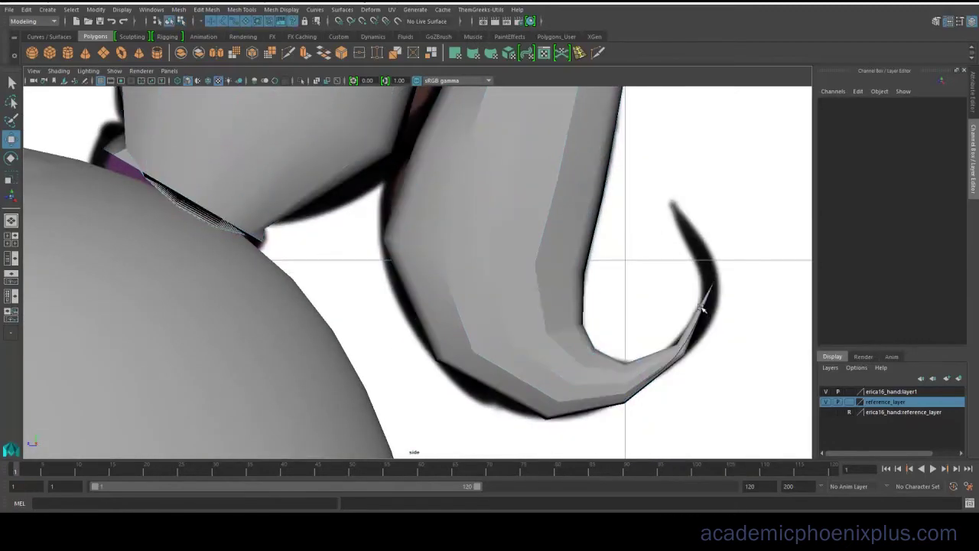
{"action": "left_click", "coordinate": [699, 305]}
{"action": "key", "text": "space"}
{"action": "key", "text": "ctrl+s"}
Step: Try to move, scale and rotate the ponytail's base edge loop to fit the hair tie
{"action": "right_click_drag", "start_coordinate": [642, 378], "coordinate": [792, 439], "text": "alt"}
{"action": "middle_click_drag", "start_coordinate": [546, 322], "coordinate": [596, 367], "text": "alt"}
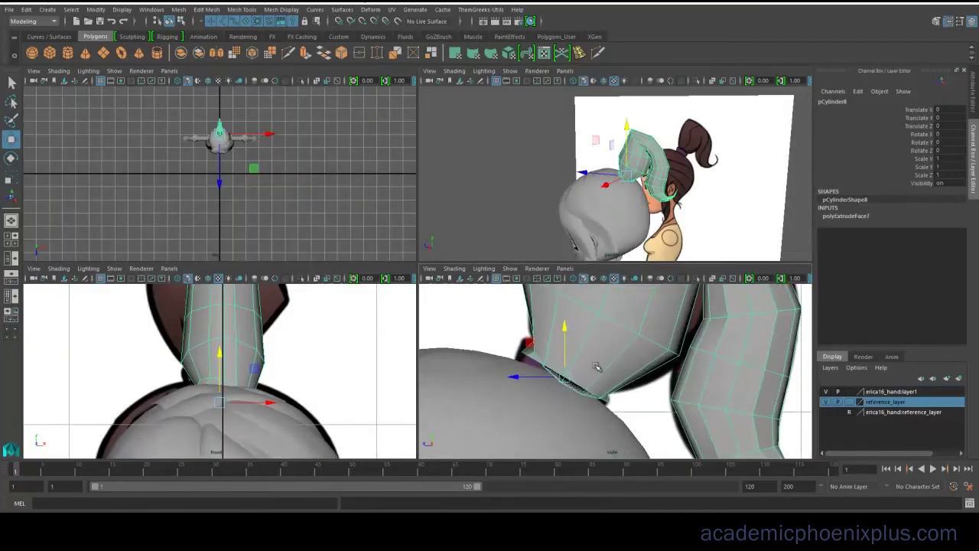
{"action": "right_click_drag", "start_coordinate": [573, 391], "coordinate": [575, 369]}
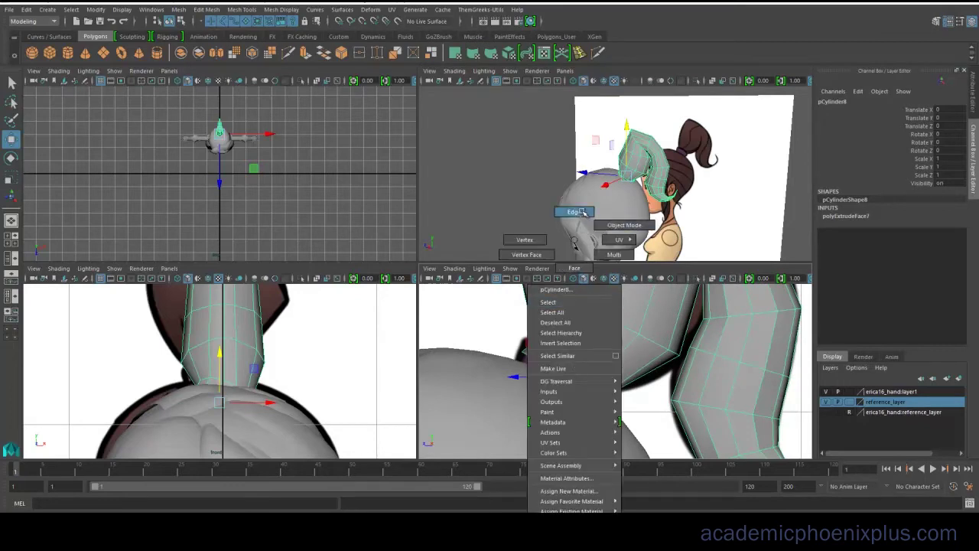
{"action": "right_click_drag", "start_coordinate": [583, 212], "coordinate": [583, 213]}
{"action": "double_click", "coordinate": [573, 393]}
{"action": "mouse_move", "coordinate": [572, 368]}
{"action": "left_mouse_down"}
{"action": "mouse_move", "coordinate": [585, 352]}
{"action": "mouse_move", "coordinate": [599, 359]}
{"action": "mouse_move", "coordinate": [564, 374]}
{"action": "left_mouse_up"}
{"action": "key", "text": "r"}
{"action": "key", "text": "e"}
{"action": "key", "text": "r"}
{"action": "key", "text": "w"}
{"action": "key", "text": "e"}
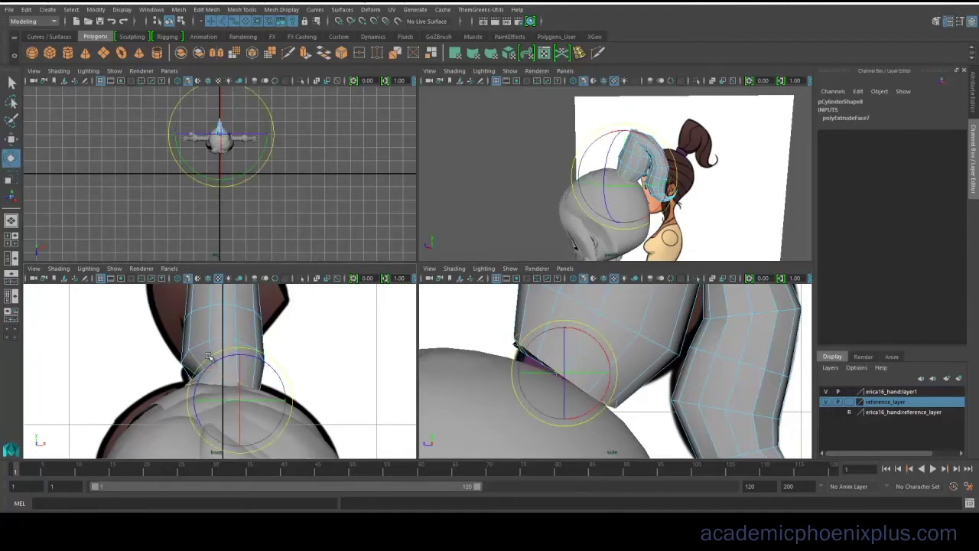
{"action": "left_click_drag", "start_coordinate": [195, 387], "coordinate": [193, 392]}
{"action": "key", "text": "ctrl+z"}
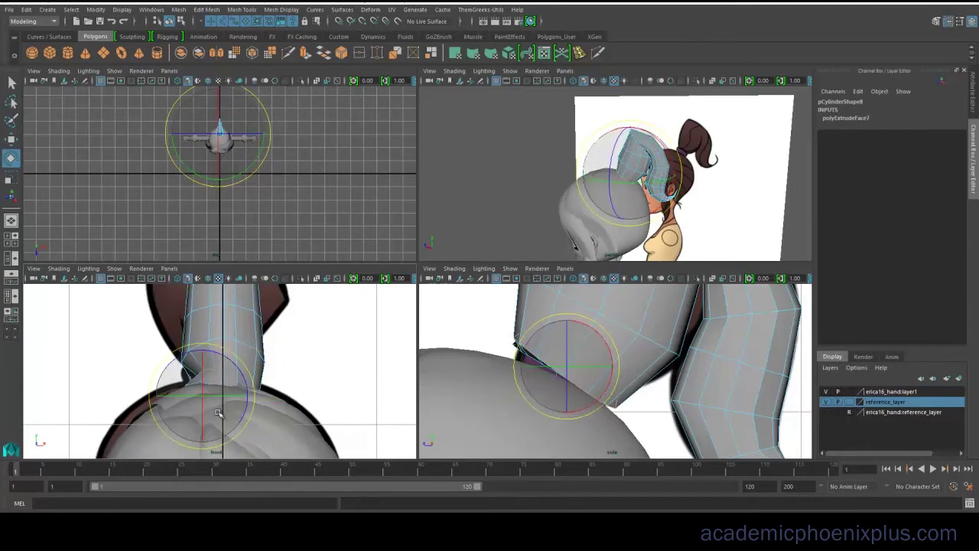
{"action": "key", "text": "w"}
Step: Select the ponytail mesh and delete its construction history
{"action": "key", "text": "space"}
{"action": "key", "text": "f"}
{"action": "left_click_drag", "start_coordinate": [459, 243], "coordinate": [246, 131], "text": "alt"}
{"action": "left_click", "coordinate": [638, 166]}
{"action": "left_click", "coordinate": [571, 173]}
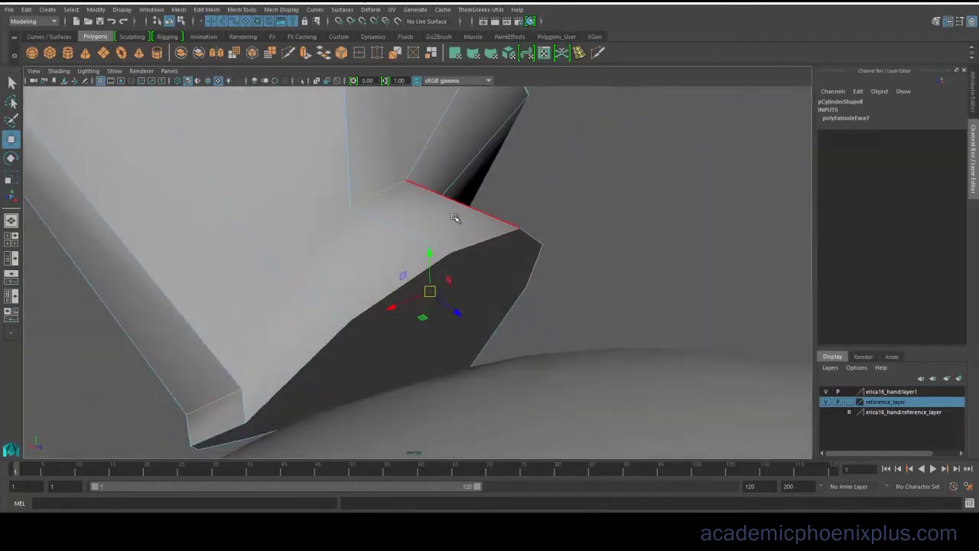
{"action": "right_click_drag", "start_coordinate": [457, 219], "coordinate": [494, 192]}
{"action": "left_click", "coordinate": [471, 230]}
{"action": "left_click", "coordinate": [30, 10]}
{"action": "mouse_move", "coordinate": [104, 130]}
{"action": "left_click", "coordinate": [184, 140]}
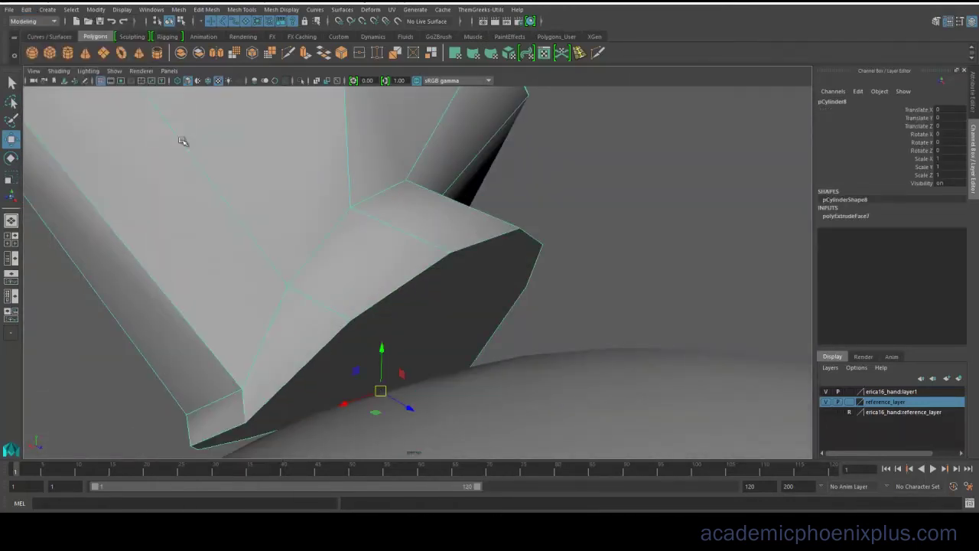
Step: Delete the cap face closing the ponytail's base
{"action": "right_click_drag", "start_coordinate": [449, 222], "coordinate": [449, 195]}
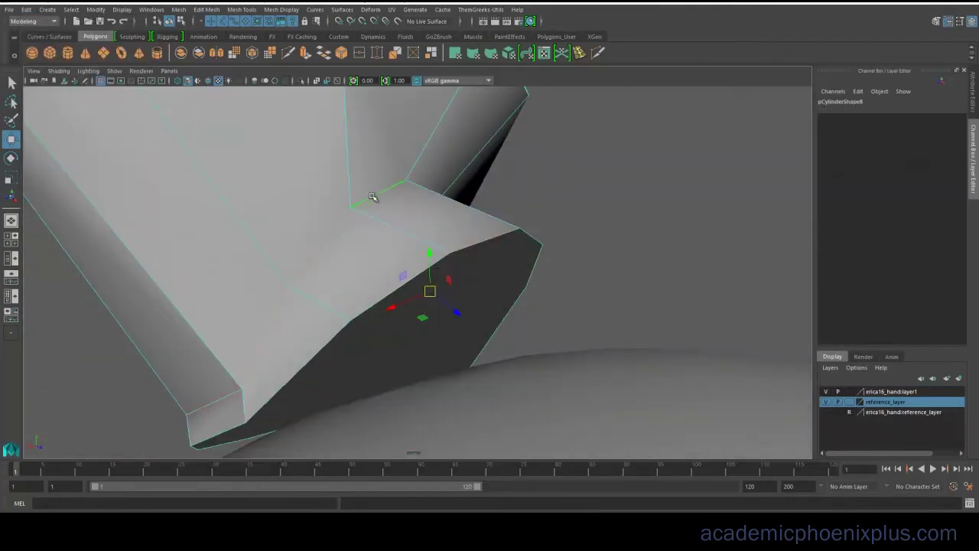
{"action": "right_click_drag", "start_coordinate": [480, 263], "coordinate": [478, 278]}
{"action": "left_click", "coordinate": [480, 278]}
{"action": "key", "text": "Delete"}
Step: Adjust the edges at the ponytail's open base so it runs straight into the head at the hair tie
{"action": "right_click_drag", "start_coordinate": [382, 221], "coordinate": [380, 196]}
{"action": "left_click", "coordinate": [375, 197]}
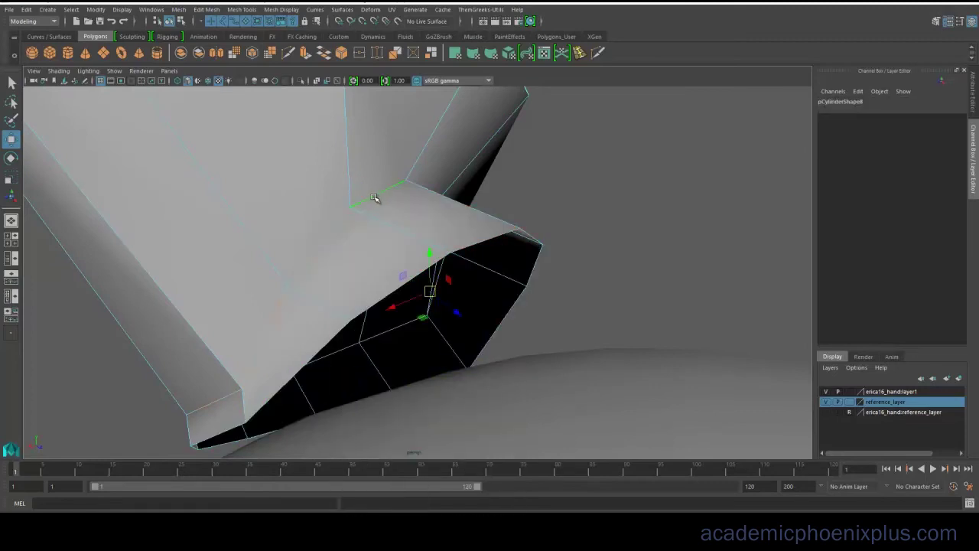
{"action": "left_click_drag", "start_coordinate": [340, 230], "coordinate": [457, 257], "text": "alt"}
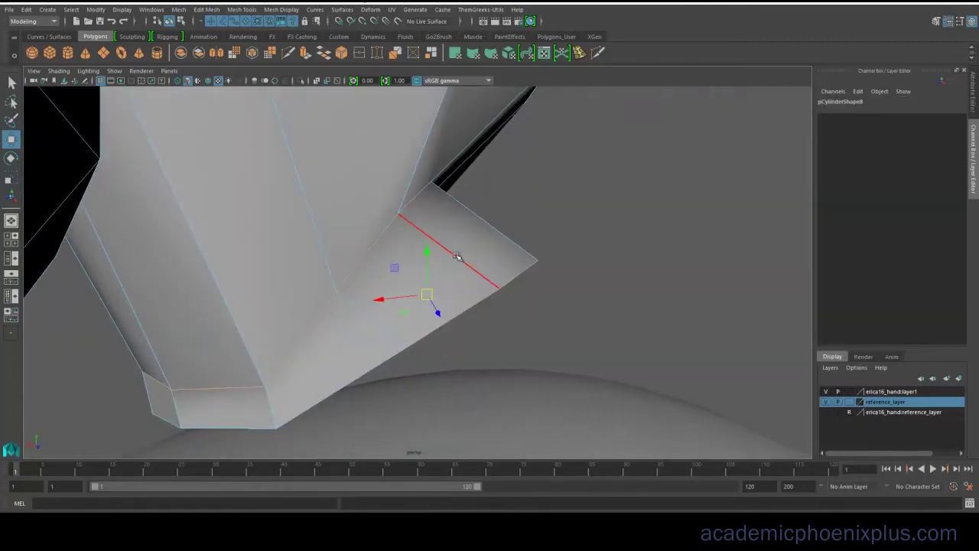
{"action": "left_click_drag", "start_coordinate": [519, 252], "coordinate": [386, 308], "text": "alt"}
{"action": "key", "text": "space"}
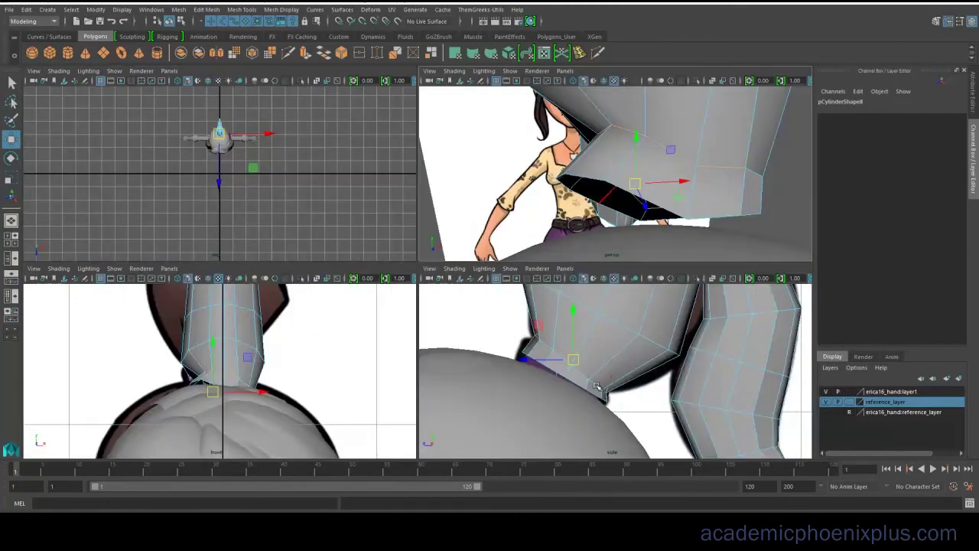
{"action": "left_click", "coordinate": [587, 380]}
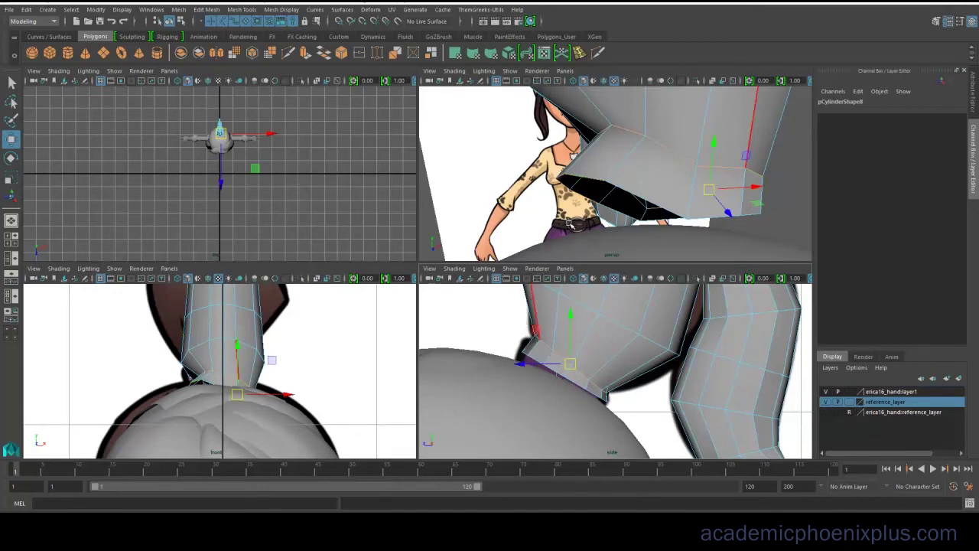
{"action": "left_click", "coordinate": [549, 396]}
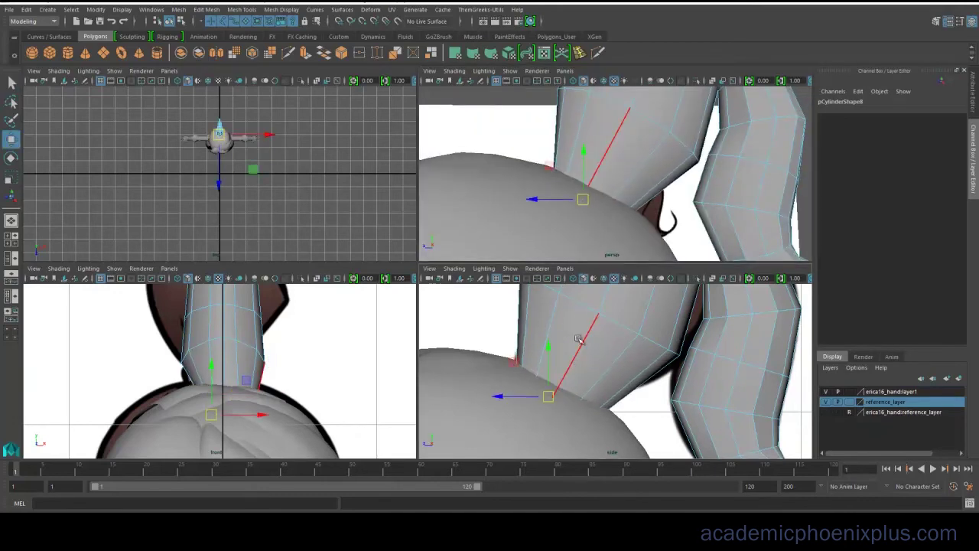
Step: In the front view, widen the ponytail's middle edge loop and shift the loop below it to fit the reference
{"action": "middle_click_drag", "start_coordinate": [324, 356], "coordinate": [356, 387], "text": "alt"}
{"action": "right_click_drag", "start_coordinate": [356, 387], "coordinate": [329, 370], "text": "alt"}
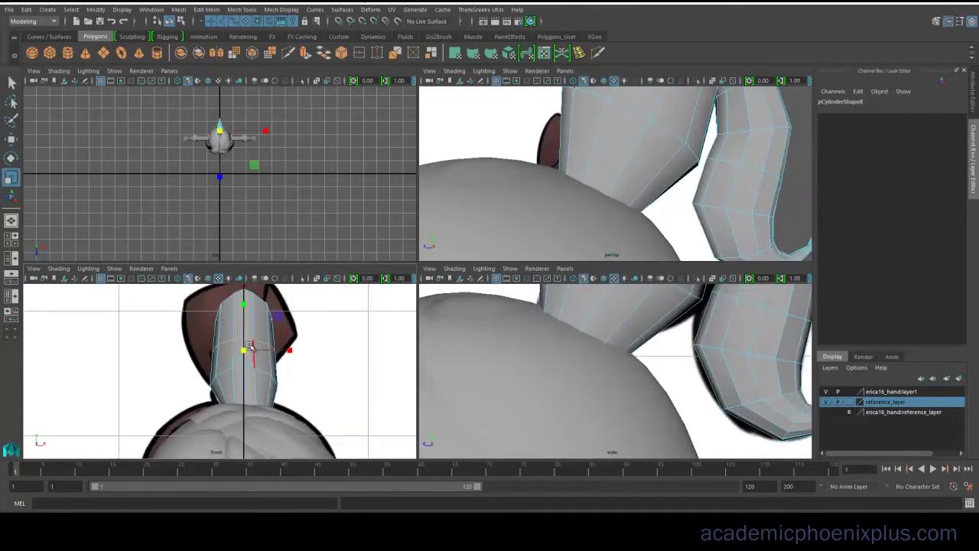
{"action": "middle_click_drag", "start_coordinate": [248, 347], "coordinate": [249, 369]}
{"action": "key", "text": "w"}
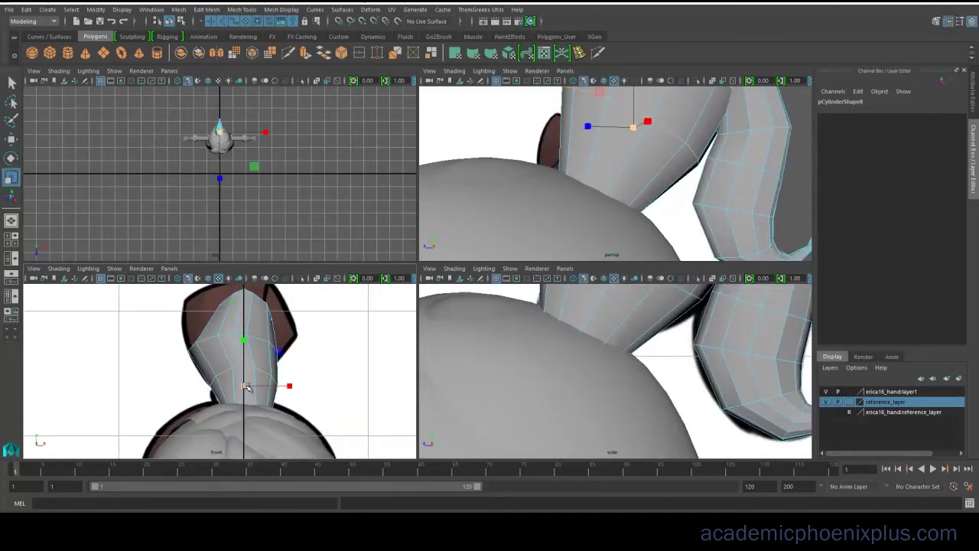
{"action": "left_click_drag", "start_coordinate": [246, 386], "coordinate": [234, 388]}
{"action": "key", "text": "w"}
{"action": "left_click_drag", "start_coordinate": [296, 387], "coordinate": [283, 388]}
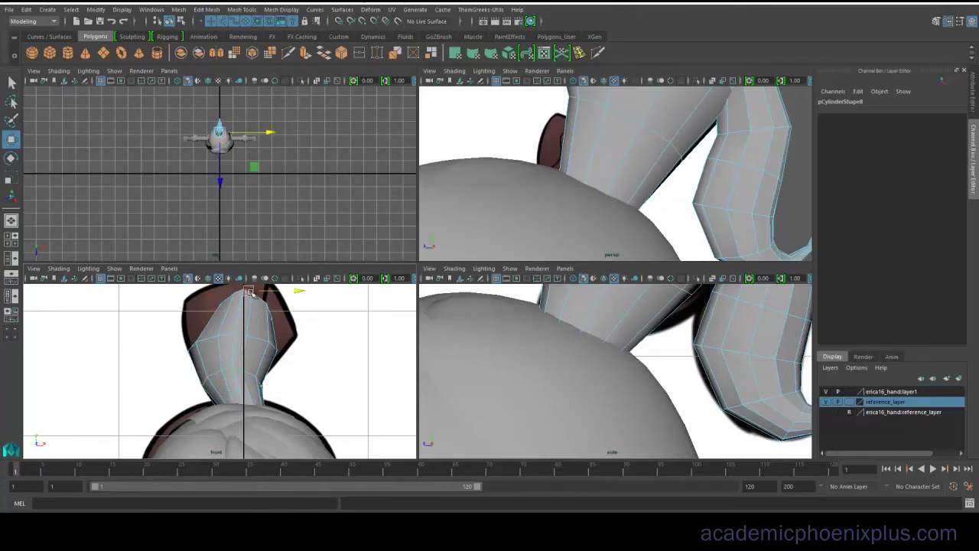
Step: Widen the ponytail's top edge loop in the front view and shift it to fit the reference outline
{"action": "double_click", "coordinate": [250, 292]}
{"action": "middle_click_drag", "start_coordinate": [249, 292], "coordinate": [254, 329], "text": "alt"}
{"action": "left_click_drag", "start_coordinate": [292, 354], "coordinate": [327, 355]}
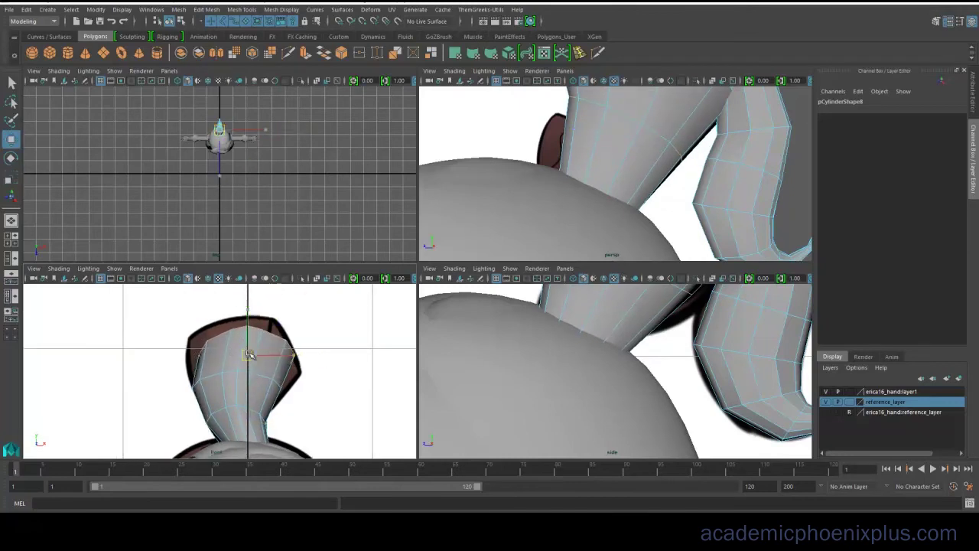
{"action": "left_click_drag", "start_coordinate": [250, 355], "coordinate": [238, 351]}
Step: Scale the edge loops of the ponytail's hanging part sideways and adjust the loop near its bend against the side reference
{"action": "left_click_drag", "start_coordinate": [663, 190], "coordinate": [510, 219], "text": "alt"}
{"action": "double_click", "coordinate": [624, 136]}
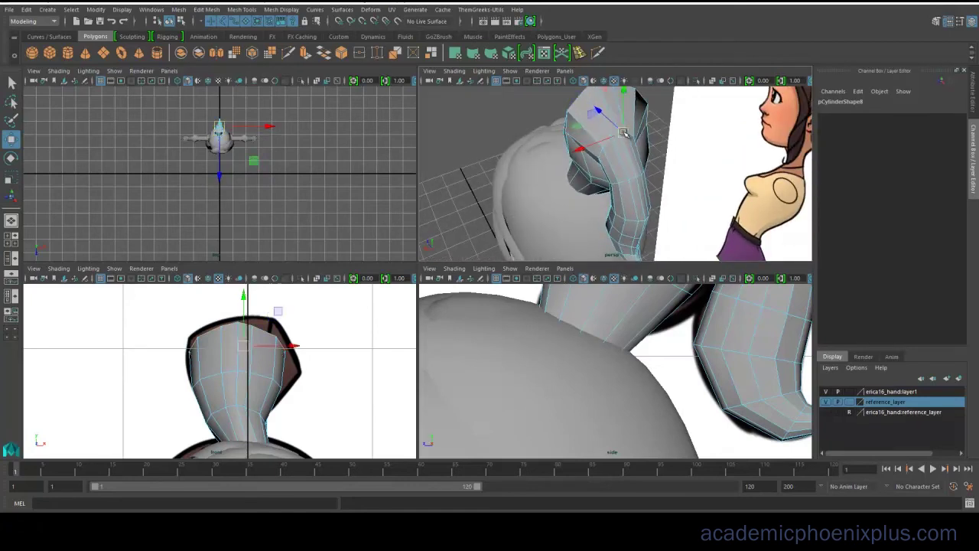
{"action": "left_click_drag", "start_coordinate": [639, 144], "coordinate": [595, 177], "text": "alt"}
{"action": "key", "text": "r"}
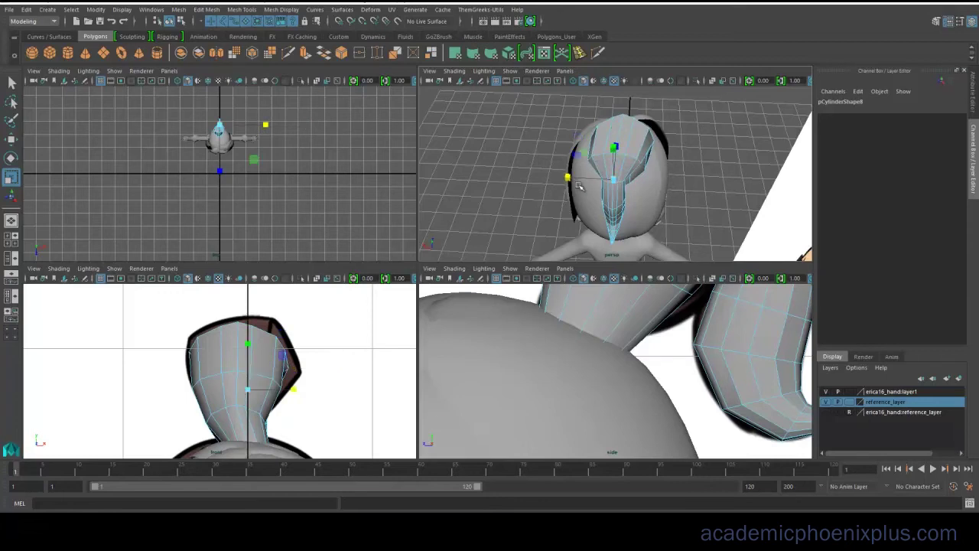
{"action": "left_click_drag", "start_coordinate": [521, 175], "coordinate": [645, 173], "text": "alt"}
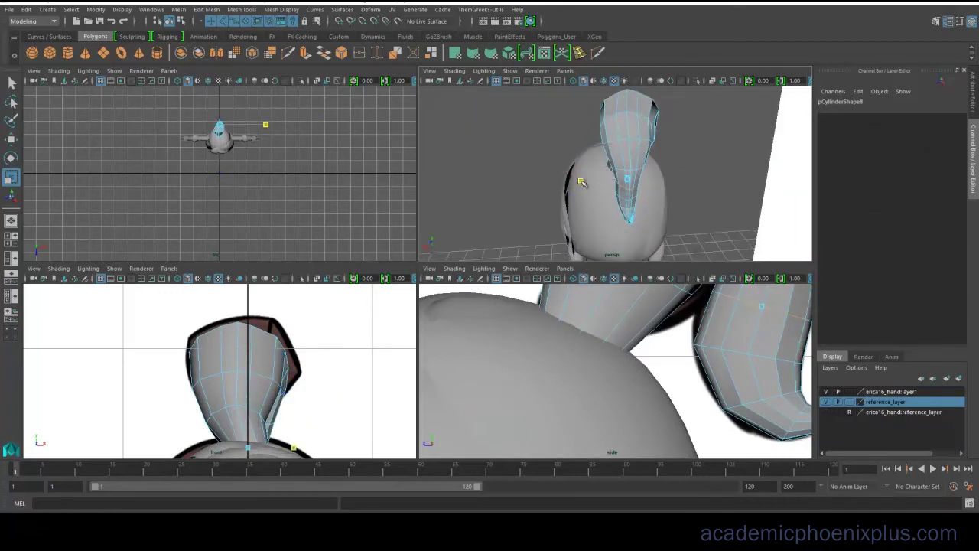
{"action": "left_click_drag", "start_coordinate": [556, 197], "coordinate": [673, 187], "text": "alt"}
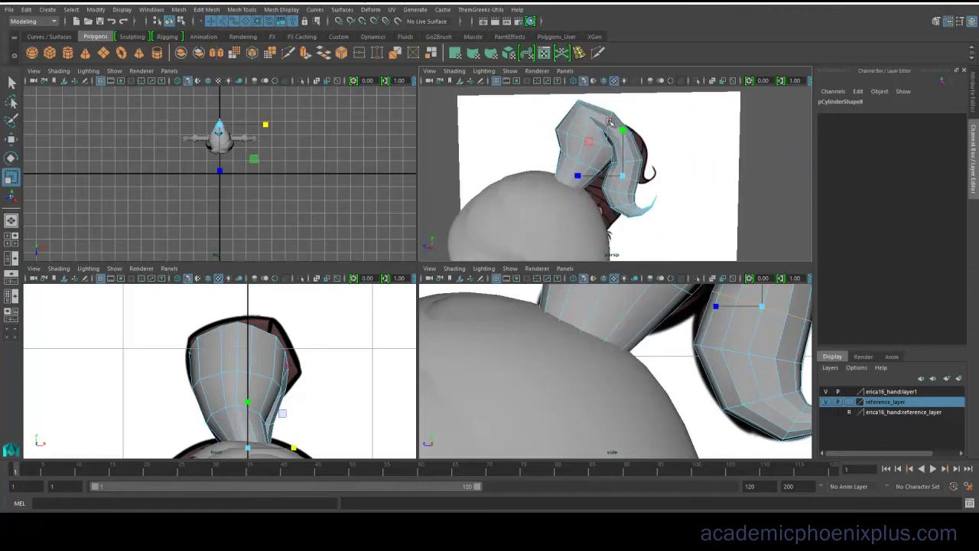
{"action": "key", "text": "f"}
{"action": "key", "text": "w"}
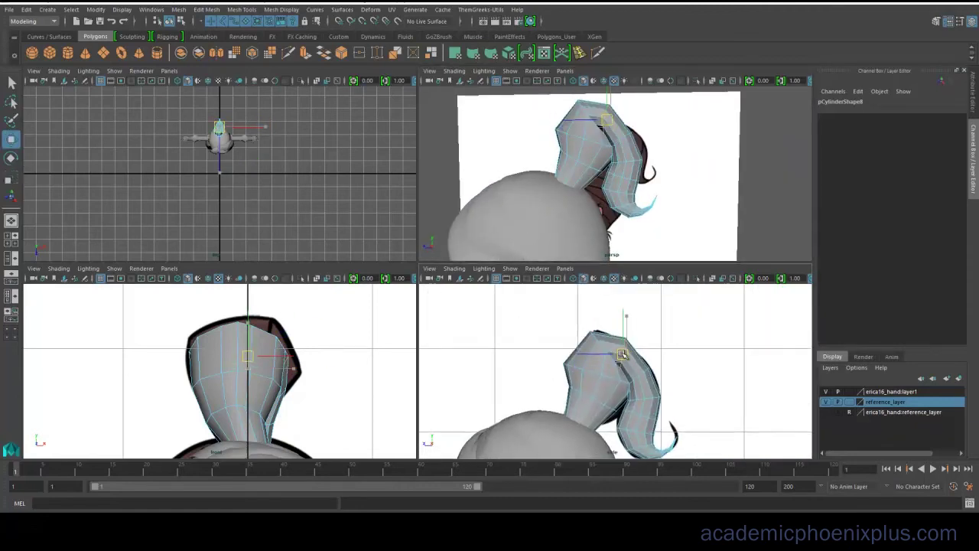
Step: Extrude the ring of faces at the ponytail's base outward to form the hair tie
{"action": "right_click_drag", "start_coordinate": [581, 179], "coordinate": [582, 205]}
{"action": "left_click", "coordinate": [579, 174]}
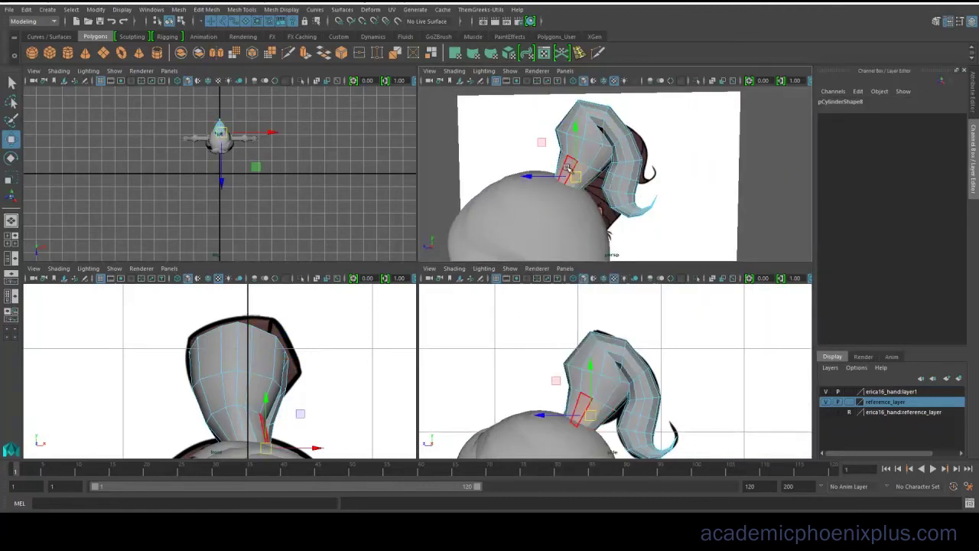
{"action": "double_click", "coordinate": [562, 175], "text": "shift"}
{"action": "key", "text": "ctrl+e"}
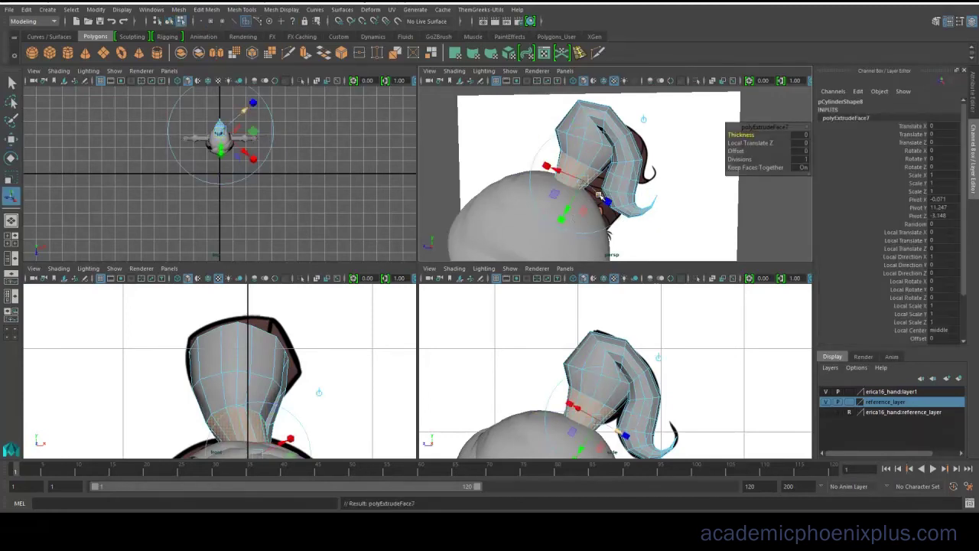
{"action": "left_click_drag", "start_coordinate": [599, 195], "coordinate": [571, 211]}
{"action": "key", "text": "w"}
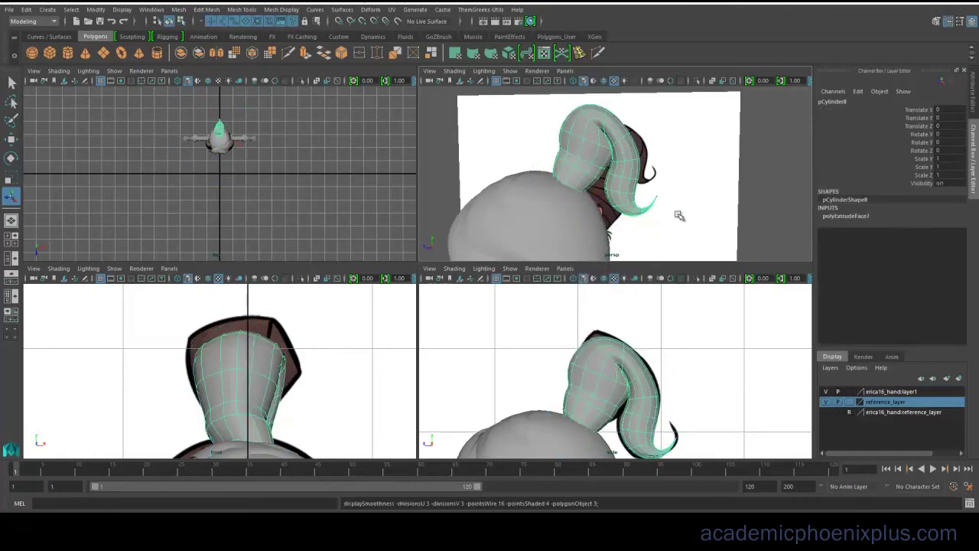
Step: Insert supporting edge loops around the hair tie to keep its borders crisp in the smoothed preview
{"action": "left_click_drag", "start_coordinate": [679, 216], "coordinate": [585, 168], "text": "alt"}
{"action": "left_click", "coordinate": [594, 153]}
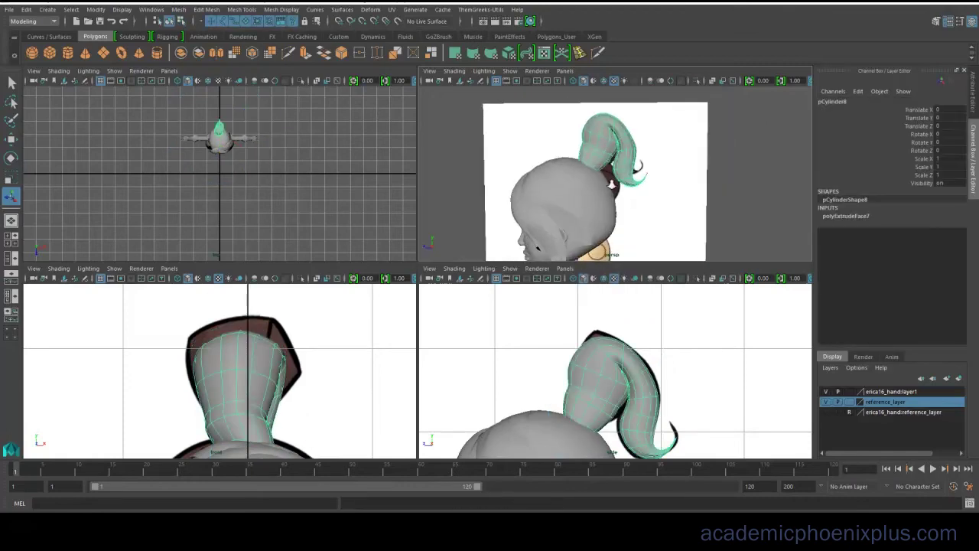
{"action": "scroll", "coordinate": [591, 137], "scroll_direction": "up", "scroll_amount": 5}
{"action": "key", "text": "2"}
{"action": "key", "text": "1"}
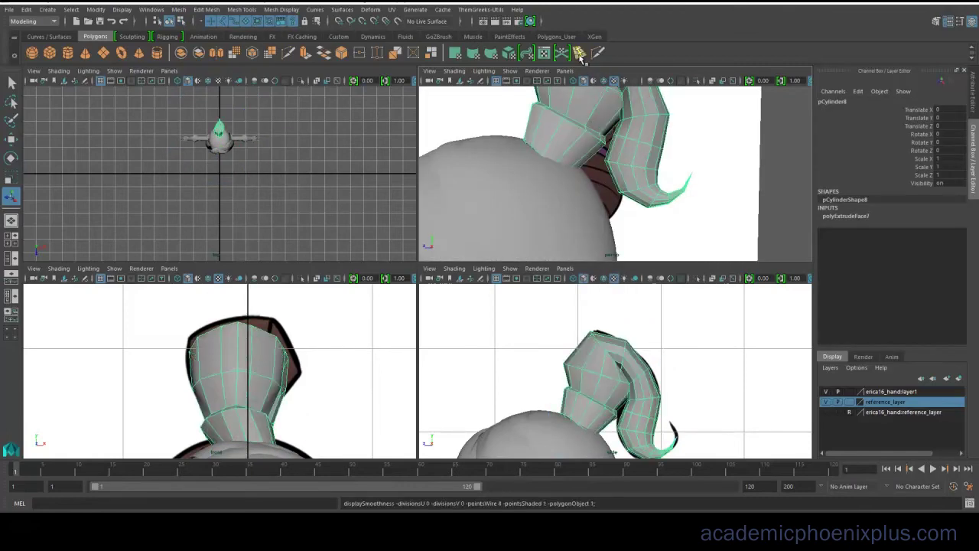
{"action": "left_click", "coordinate": [579, 57]}
{"action": "left_click", "coordinate": [569, 126]}
{"action": "left_click", "coordinate": [547, 153]}
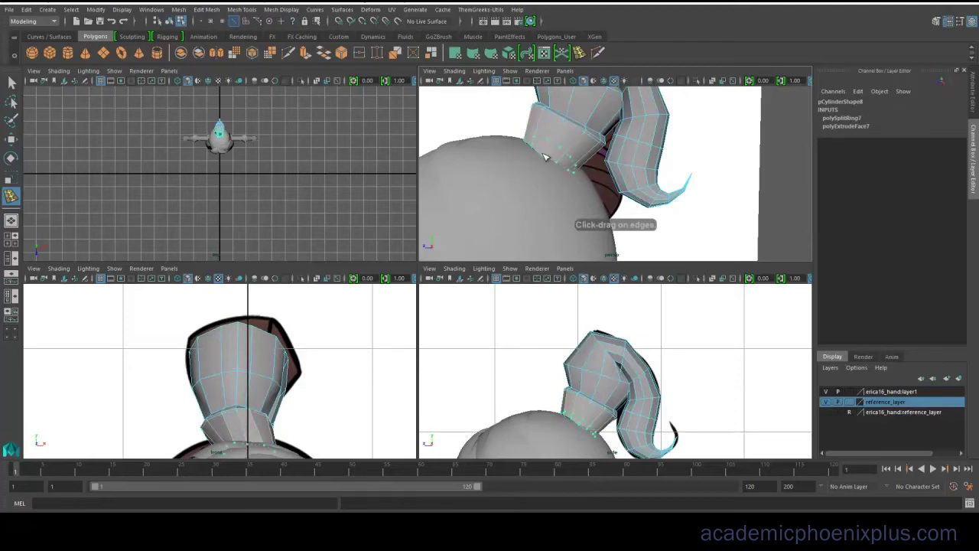
{"action": "left_click", "coordinate": [590, 125]}
{"action": "key", "text": "3"}
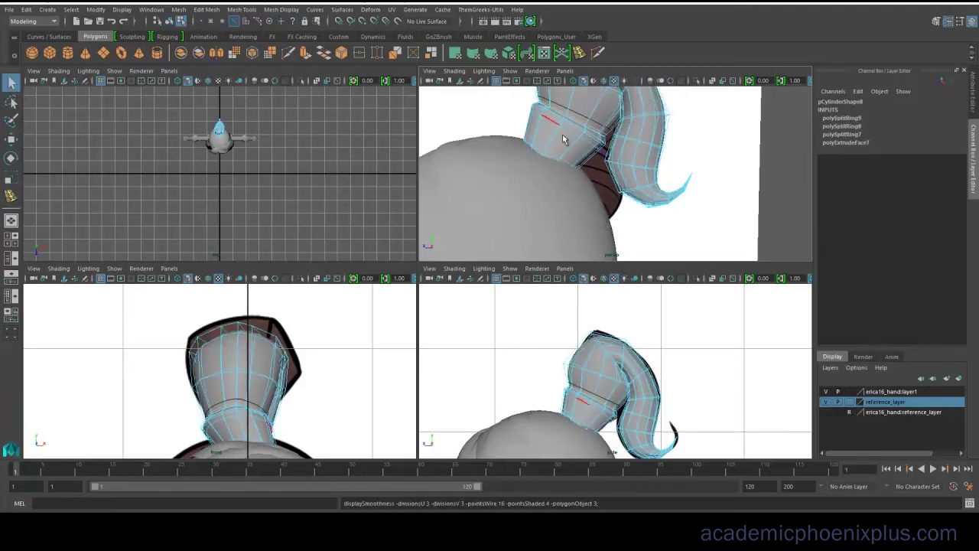
Step: Scale the edge loop at the crease between the ponytail and hair tie and insert another supporting loop
{"action": "right_click_drag", "start_coordinate": [583, 144], "coordinate": [594, 112]}
{"action": "left_click", "coordinate": [568, 137]}
{"action": "left_click", "coordinate": [730, 175]}
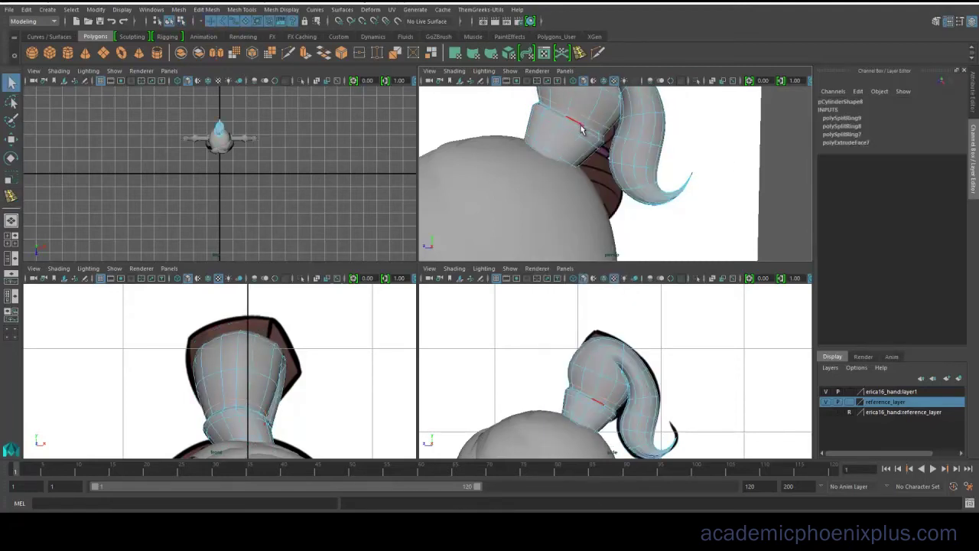
{"action": "key", "text": "1"}
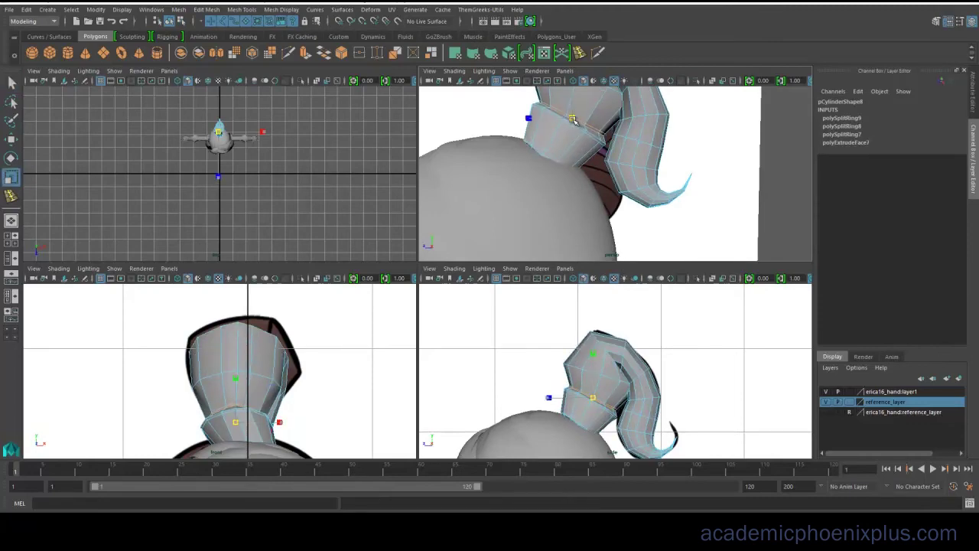
{"action": "key", "text": "3"}
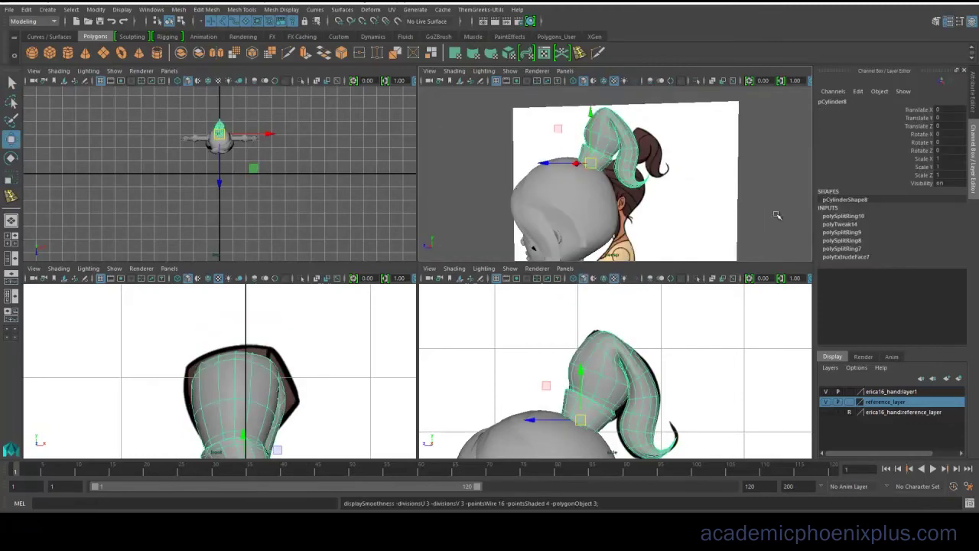
Step: Examine the hair tie and the area where its base meets the head from several angles
{"action": "left_click", "coordinate": [777, 215]}
{"action": "left_click_drag", "start_coordinate": [601, 217], "coordinate": [673, 230], "text": "alt"}
{"action": "middle_click_drag", "start_coordinate": [673, 229], "coordinate": [636, 207], "text": "alt"}
{"action": "left_click_drag", "start_coordinate": [636, 207], "coordinate": [692, 197], "text": "alt"}
{"action": "left_click", "coordinate": [650, 158]}
{"action": "key", "text": "1"}
{"action": "left_click_drag", "start_coordinate": [631, 189], "coordinate": [710, 171], "text": "alt"}
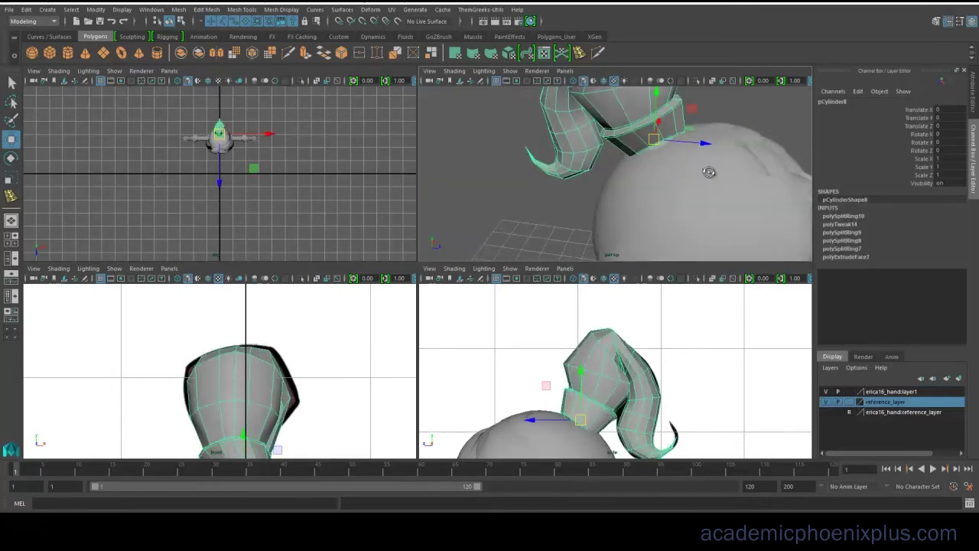
{"action": "right_click_drag", "start_coordinate": [641, 182], "coordinate": [673, 189], "text": "alt"}
{"action": "left_click_drag", "start_coordinate": [673, 189], "coordinate": [629, 159], "text": "alt"}
{"action": "right_click_drag", "start_coordinate": [633, 155], "coordinate": [633, 126]}
{"action": "left_click_drag", "start_coordinate": [627, 130], "coordinate": [543, 122], "text": "alt"}
{"action": "key", "text": "ctrl+z"}
{"action": "right_click_drag", "start_coordinate": [543, 121], "coordinate": [543, 98]}
{"action": "left_click_drag", "start_coordinate": [545, 122], "coordinate": [513, 128], "text": "alt"}
{"action": "left_click", "coordinate": [537, 168]}
{"action": "right_click_drag", "start_coordinate": [589, 135], "coordinate": [670, 87]}
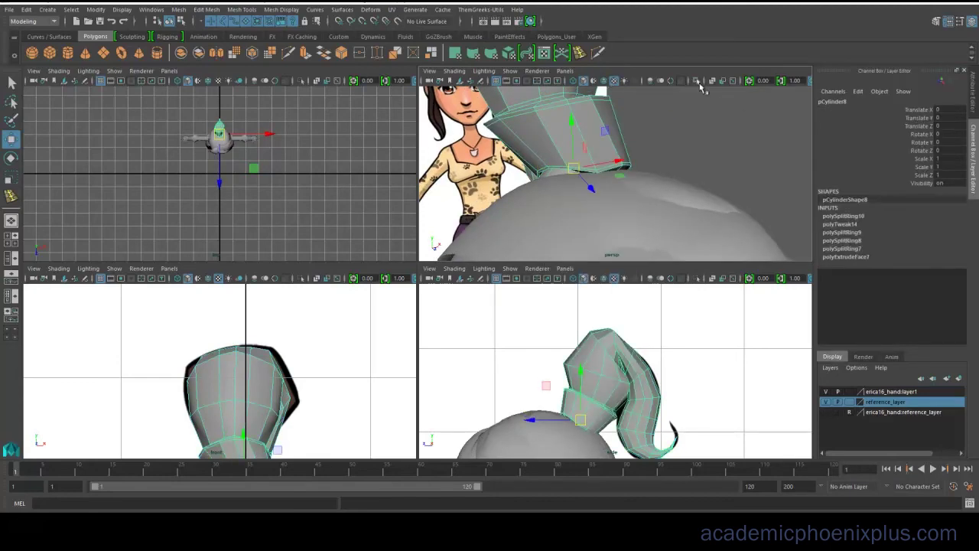
Step: Isolate the ponytail in an enlarged perspective view to expose the underside of the hair tie
{"action": "left_click", "coordinate": [697, 82]}
{"action": "key", "text": "space"}
{"action": "left_click_drag", "start_coordinate": [523, 222], "coordinate": [540, 262], "text": "alt"}
Step: Select the edges around the hair tie's lower rim and adjust their position
{"action": "right_click_drag", "start_coordinate": [551, 200], "coordinate": [553, 181]}
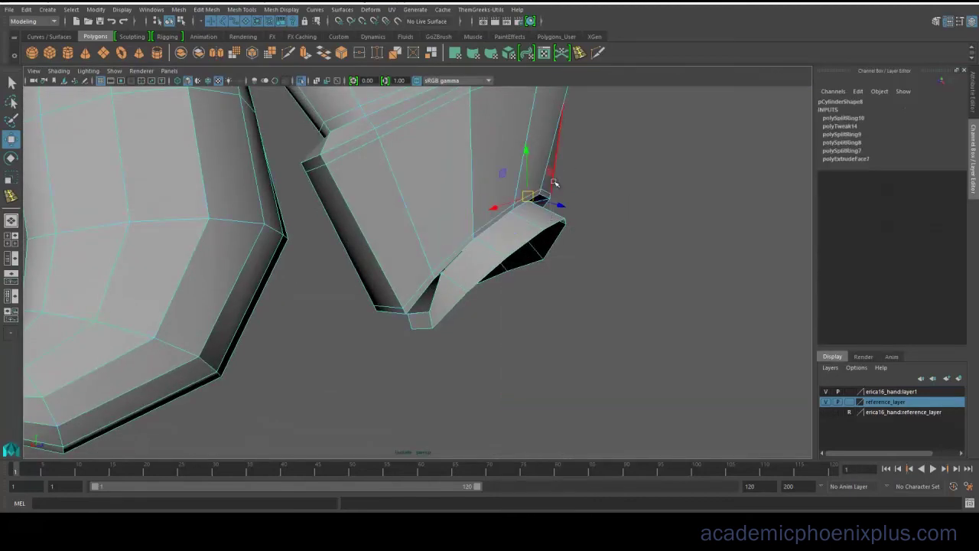
{"action": "key", "text": "e"}
{"action": "left_click_drag", "start_coordinate": [527, 252], "coordinate": [379, 322], "text": "alt"}
{"action": "key", "text": "w"}
{"action": "left_click_drag", "start_coordinate": [329, 296], "coordinate": [414, 303], "text": "alt"}
{"action": "left_click", "coordinate": [410, 208], "text": "shift"}
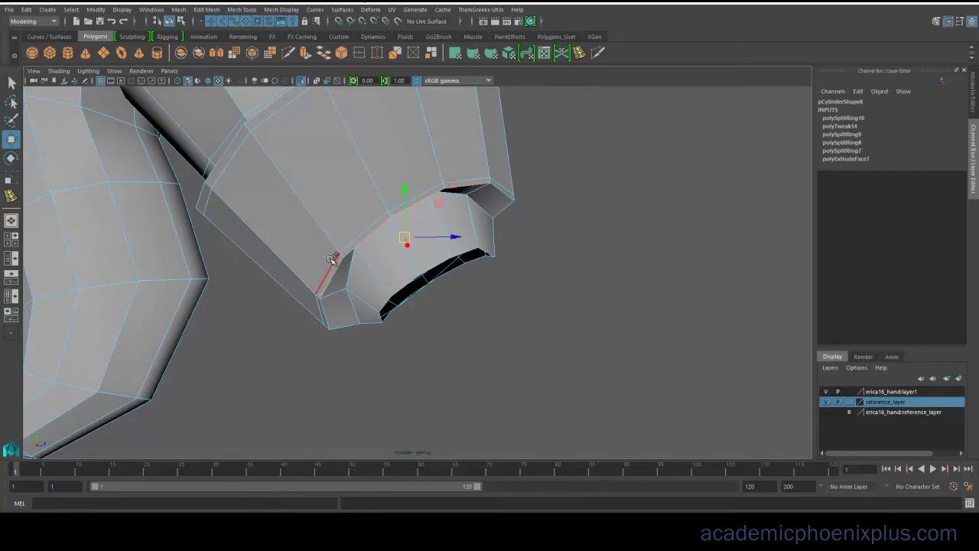
{"action": "left_click_drag", "start_coordinate": [464, 178], "coordinate": [356, 195], "text": "alt"}
{"action": "left_click_drag", "start_coordinate": [289, 261], "coordinate": [301, 283], "text": "alt"}
{"action": "left_click_drag", "start_coordinate": [343, 315], "coordinate": [415, 278]}
{"action": "key", "text": "f"}
{"action": "right_click_drag", "start_coordinate": [451, 263], "coordinate": [374, 268], "text": "alt"}
{"action": "left_click_drag", "start_coordinate": [373, 268], "coordinate": [503, 288], "text": "alt"}
{"action": "left_click_drag", "start_coordinate": [462, 239], "coordinate": [534, 248], "text": "alt"}
Step: Bring the rest of the character back into view and check the smoothed hair tie against the head
{"action": "key", "text": "3"}
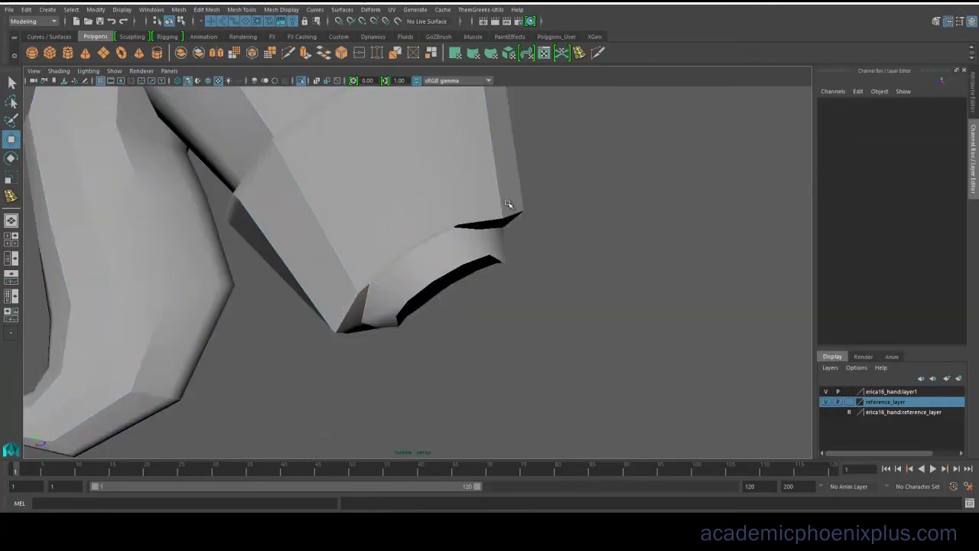
{"action": "key", "text": "F8"}
{"action": "key", "text": "1"}
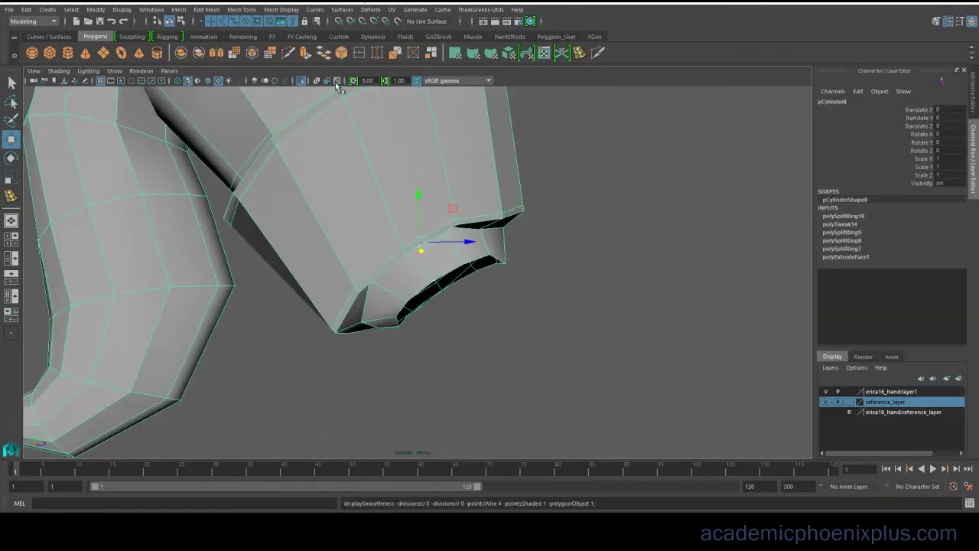
{"action": "left_click", "coordinate": [302, 84]}
{"action": "scroll", "coordinate": [489, 214], "scroll_direction": "down", "scroll_amount": 5}
{"action": "left_click", "coordinate": [620, 192]}
{"action": "left_click_drag", "start_coordinate": [620, 192], "coordinate": [371, 264], "text": "alt"}
{"action": "left_click", "coordinate": [372, 264]}
{"action": "key", "text": "3"}
{"action": "left_click", "coordinate": [590, 149]}
{"action": "left_click_drag", "start_coordinate": [590, 149], "coordinate": [474, 237], "text": "alt"}
{"action": "left_click", "coordinate": [468, 233]}
{"action": "key", "text": "1"}
Step: Adjust the bottom vertices of the hair tie so the band fits onto the head
{"action": "right_click_drag", "start_coordinate": [463, 232], "coordinate": [418, 231]}
{"action": "left_click_drag", "start_coordinate": [509, 295], "coordinate": [470, 309], "text": "alt"}
{"action": "left_click_drag", "start_coordinate": [559, 319], "coordinate": [367, 253]}
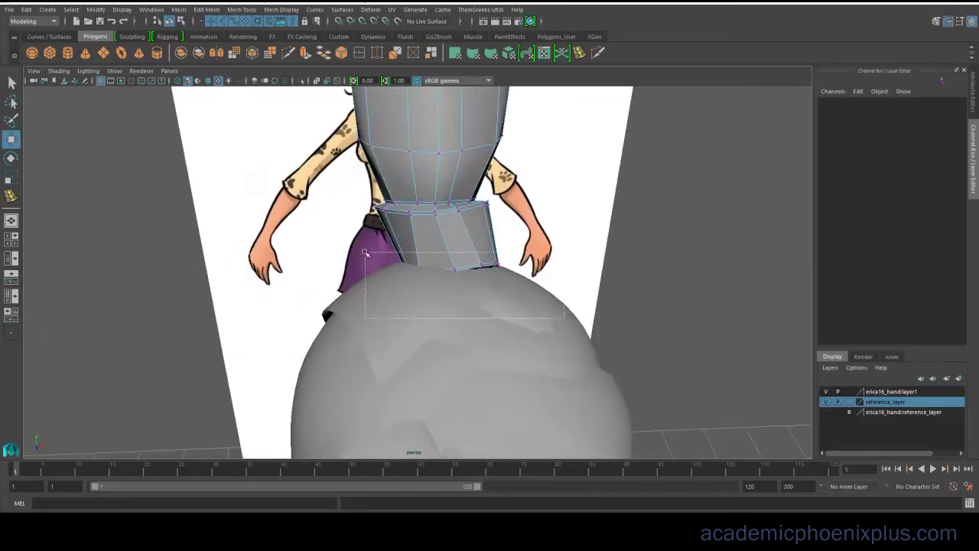
{"action": "left_click_drag", "start_coordinate": [496, 260], "coordinate": [498, 260]}
{"action": "right_click_drag", "start_coordinate": [472, 232], "coordinate": [524, 217]}
{"action": "key", "text": "3"}
{"action": "left_click", "coordinate": [607, 274]}
{"action": "left_click_drag", "start_coordinate": [607, 273], "coordinate": [546, 260], "text": "alt"}
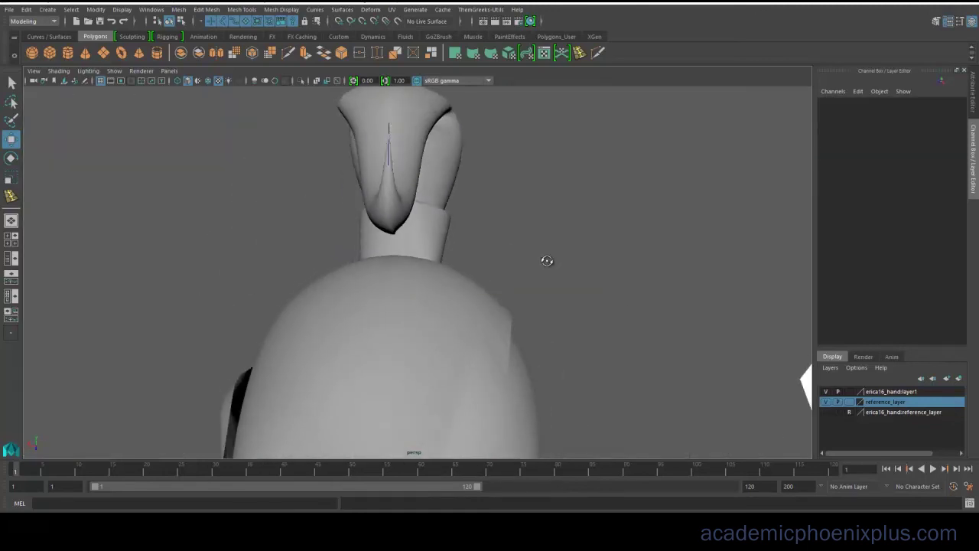
Step: Delete the surplus lengthwise edges on the back of the hair tie and review the whole character
{"action": "left_click", "coordinate": [405, 227]}
{"action": "left_click_drag", "start_coordinate": [382, 264], "coordinate": [327, 280], "text": "alt"}
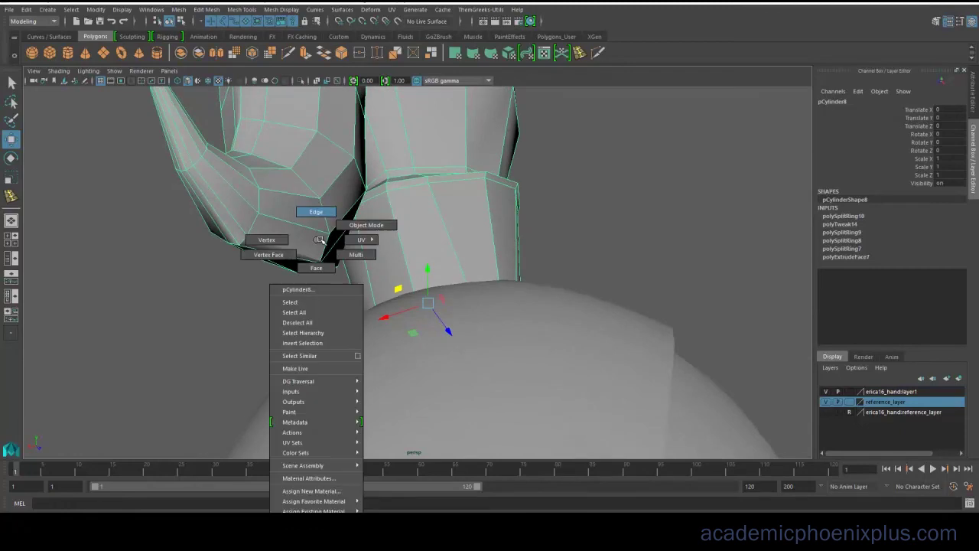
{"action": "right_click_drag", "start_coordinate": [319, 240], "coordinate": [316, 213]}
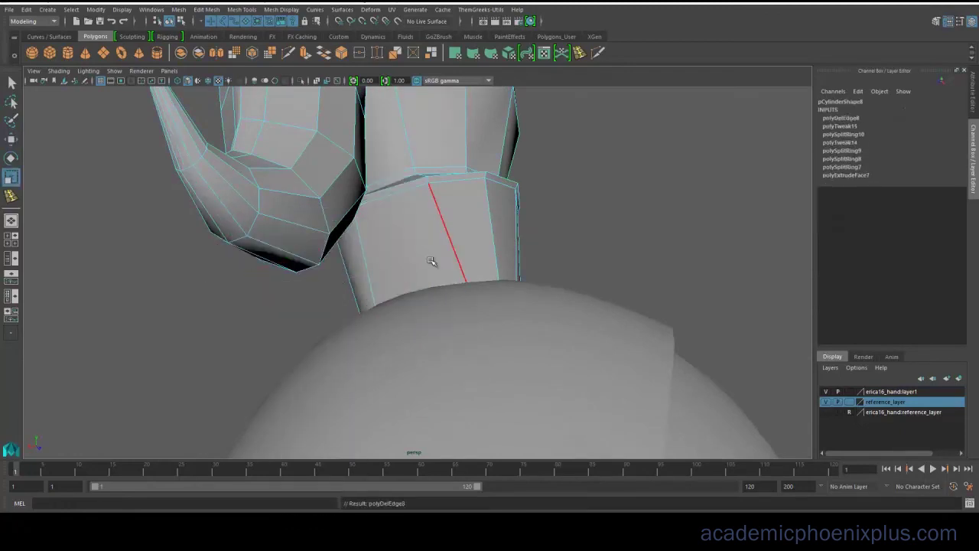
{"action": "left_click_drag", "start_coordinate": [431, 261], "coordinate": [589, 238], "text": "alt"}
{"action": "left_click", "coordinate": [591, 234]}
{"action": "right_click_drag", "start_coordinate": [588, 238], "coordinate": [749, 284], "text": "alt"}
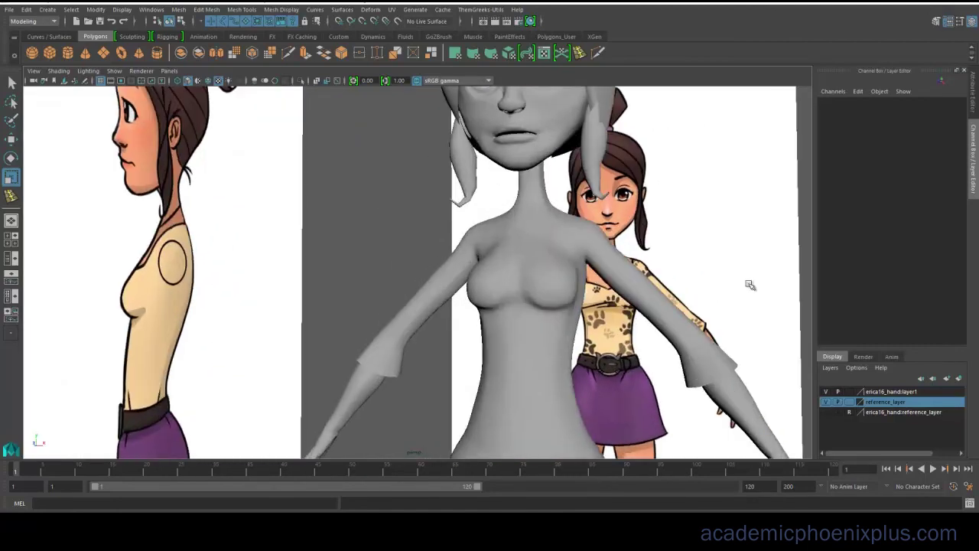